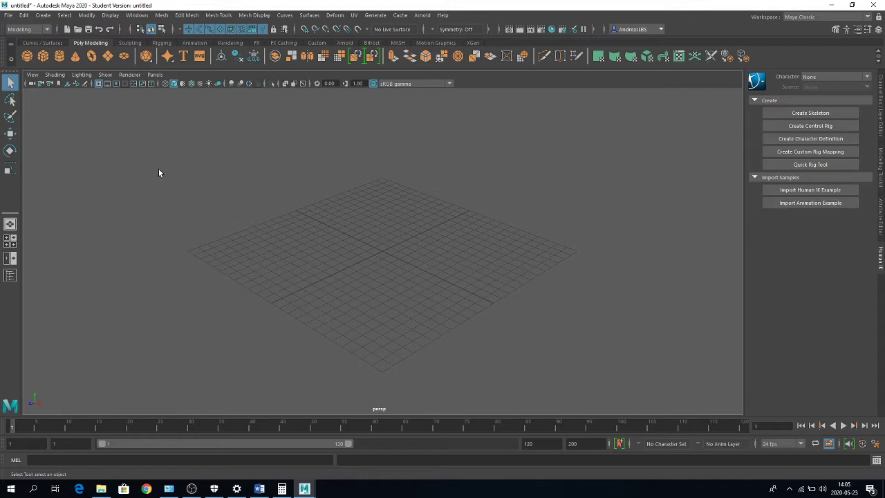
Step: Add a polygon cube and key it moved to the upper right at frame 50
click(43, 56)
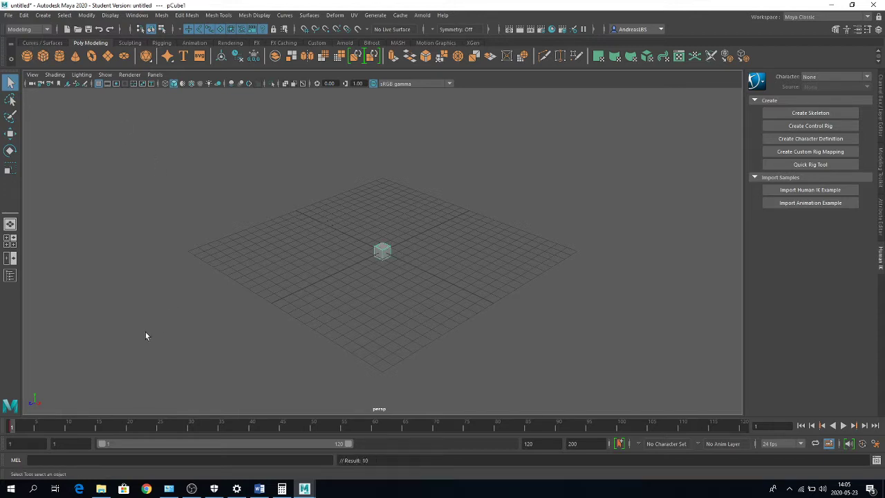
drag(16, 419, 314, 425)
key(w)
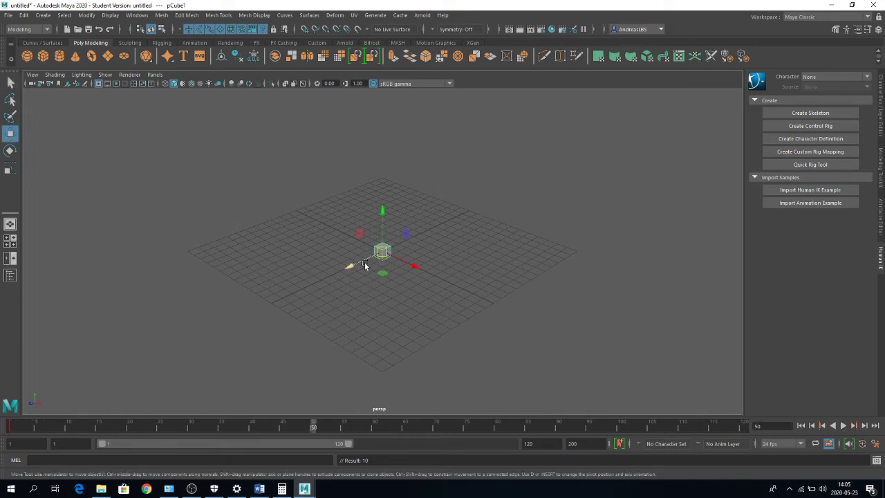
mouse_move(364, 267)
mouse_down()
mouse_move(615, 157)
mouse_move(500, 203)
mouse_up()
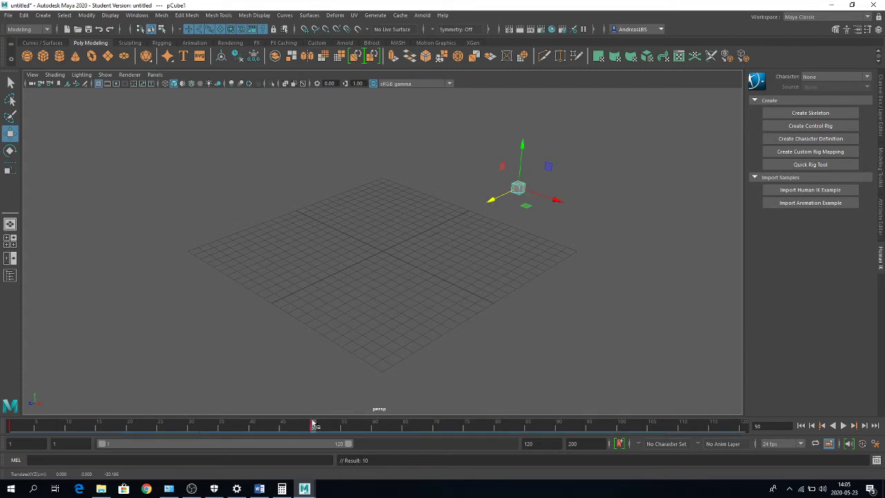
Step: Check the animation preferences, then play the cube animation from frame 1 and stop it
click(812, 424)
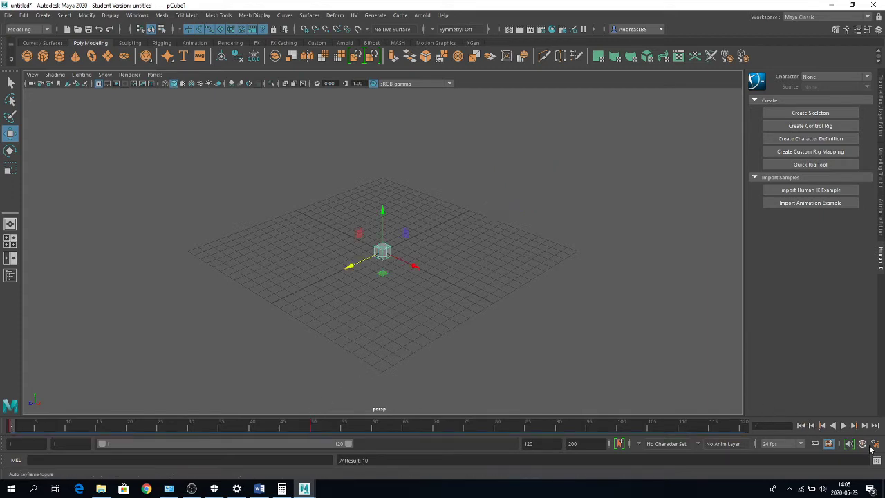
click(876, 445)
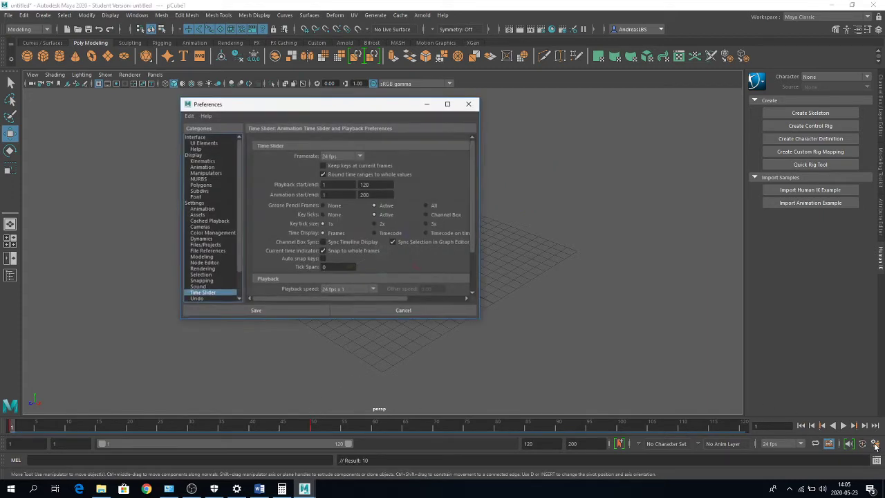
scroll(309, 249, down, 2)
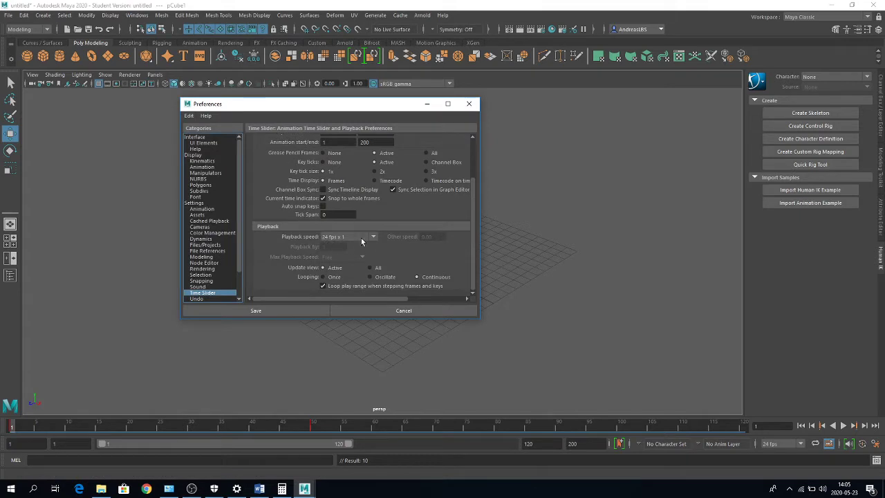
click(380, 311)
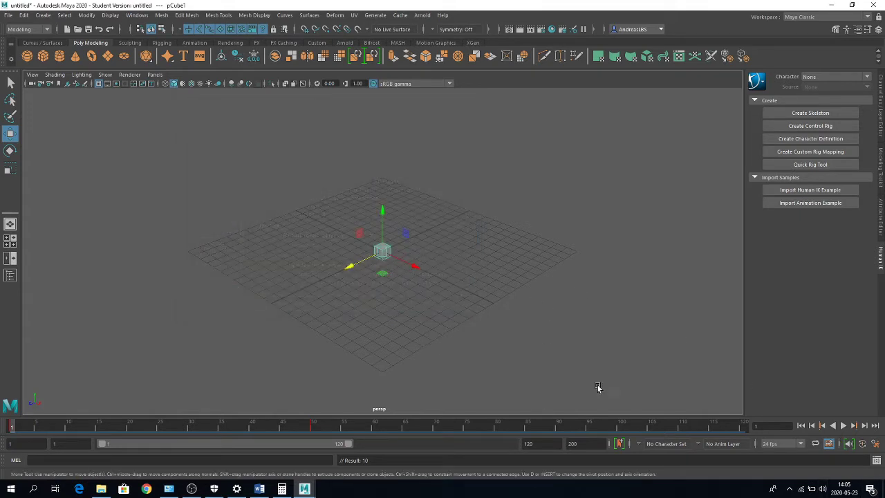
click(843, 425)
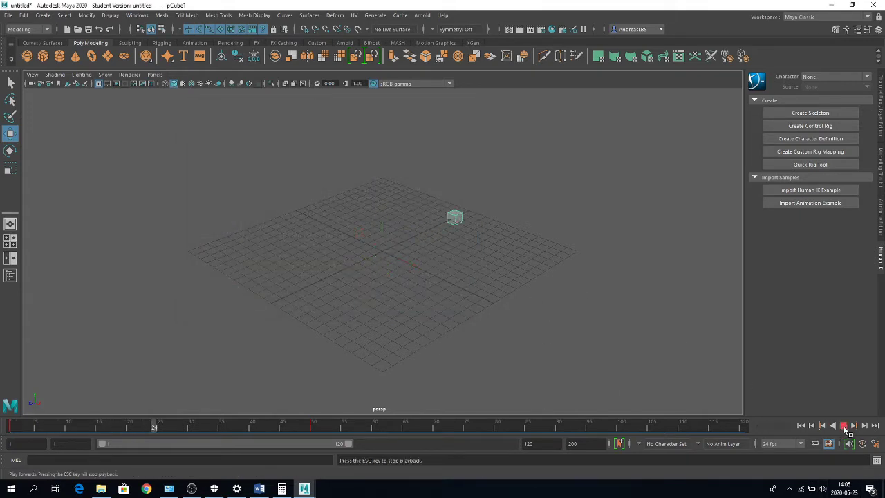
click(843, 425)
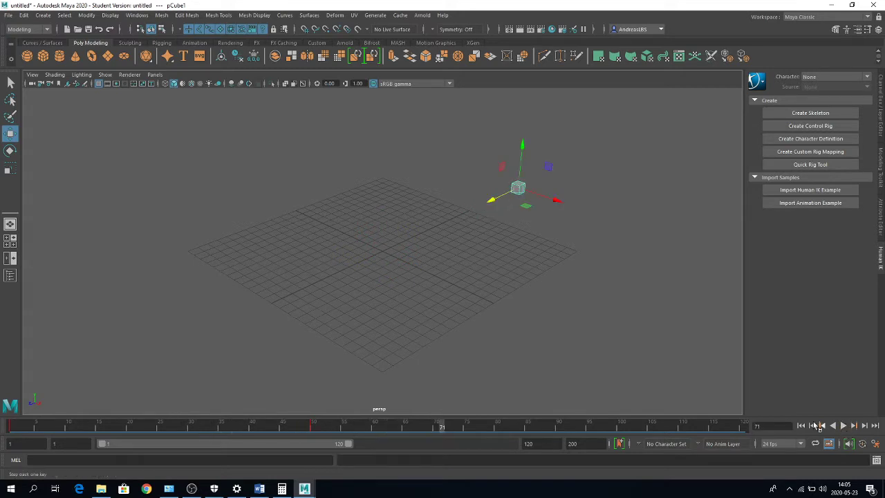
click(801, 425)
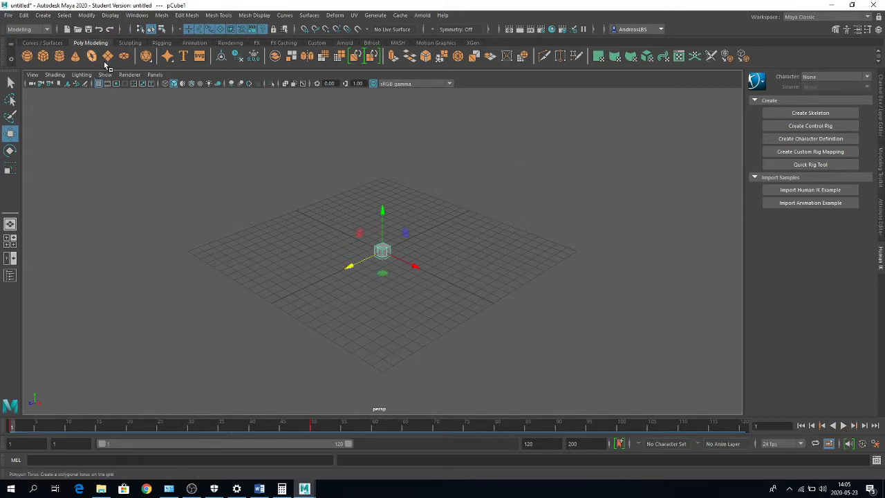
Step: Add a camera, move it toward the lower left, and frame it in the view
click(43, 15)
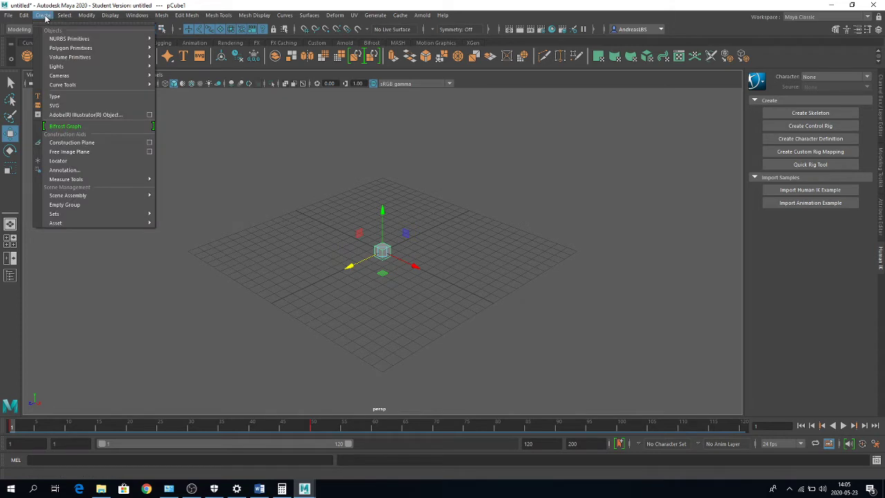
mouse_move(60, 75)
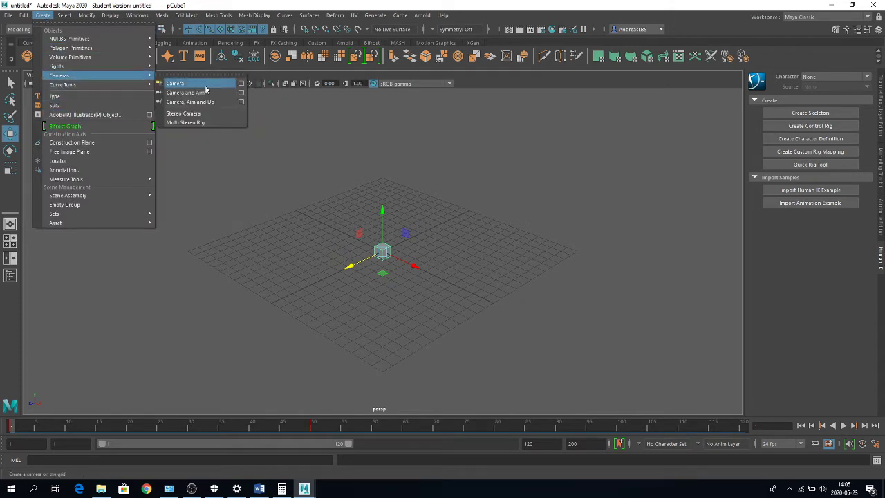
click(204, 86)
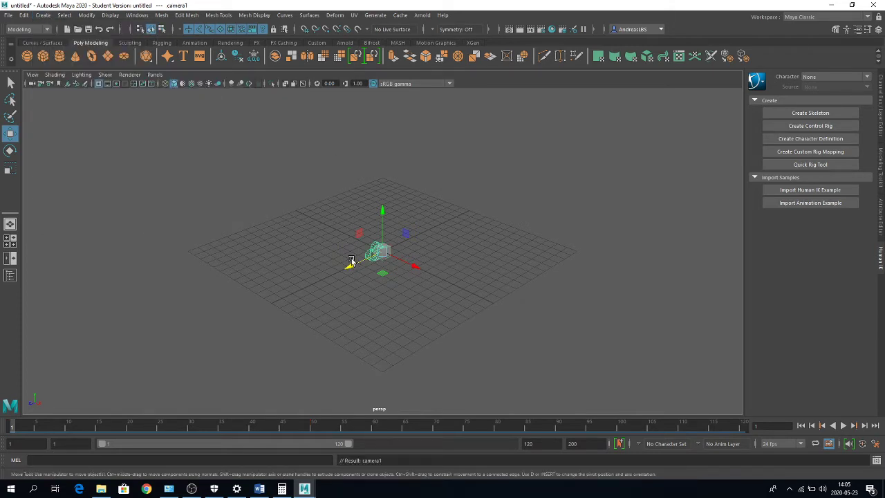
drag(357, 261, 305, 282)
key(f)
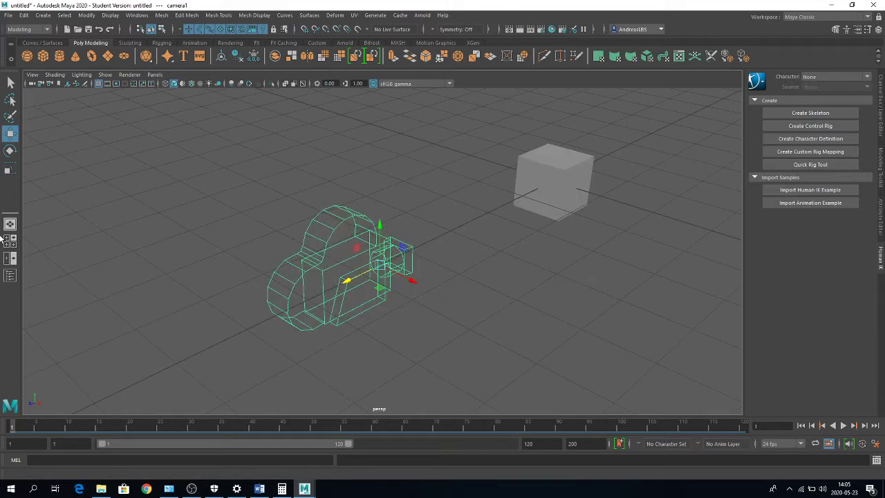
Step: Rename camera1 to scen1 in the Outliner
click(9, 275)
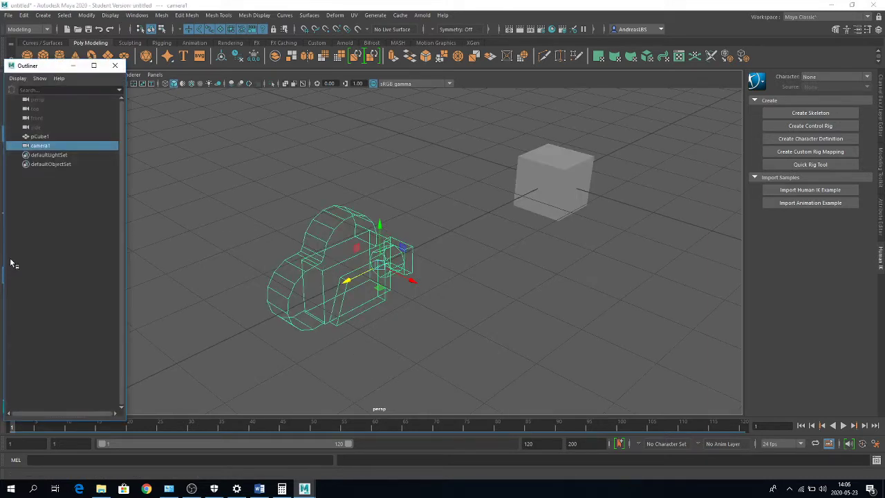
double_click(41, 146)
text(scen1)
key(Return)
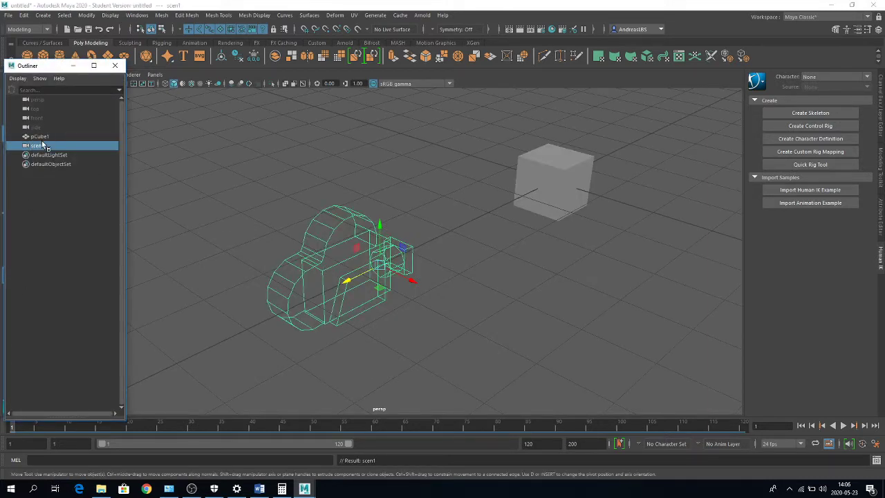
click(115, 65)
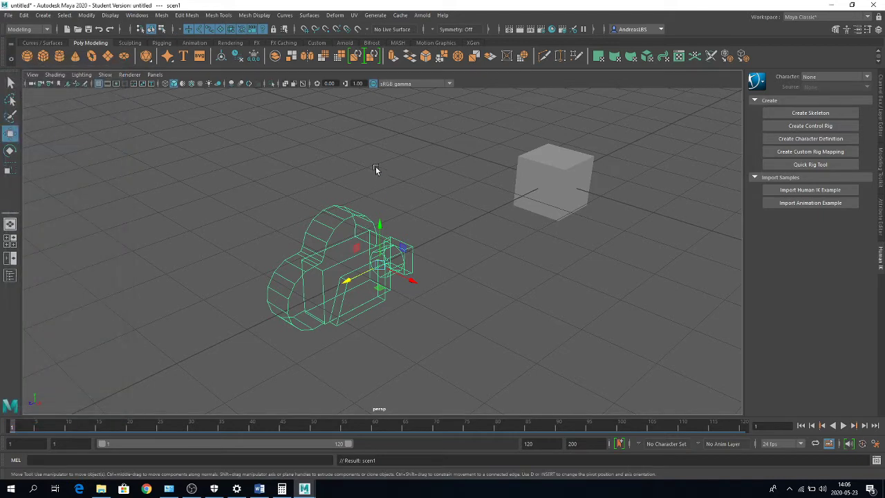
Step: Look through scen1, return to persp, then show the four-view layout
click(163, 74)
mouse_move(181, 83)
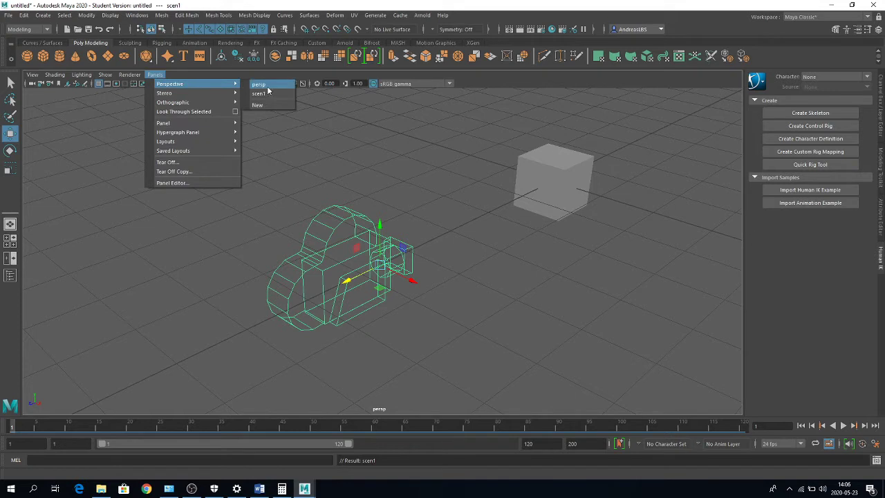
click(270, 97)
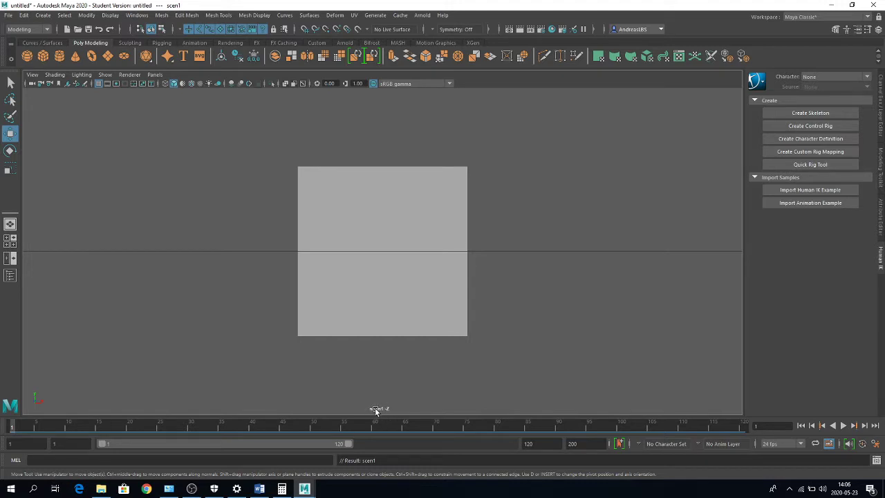
click(154, 74)
mouse_move(169, 83)
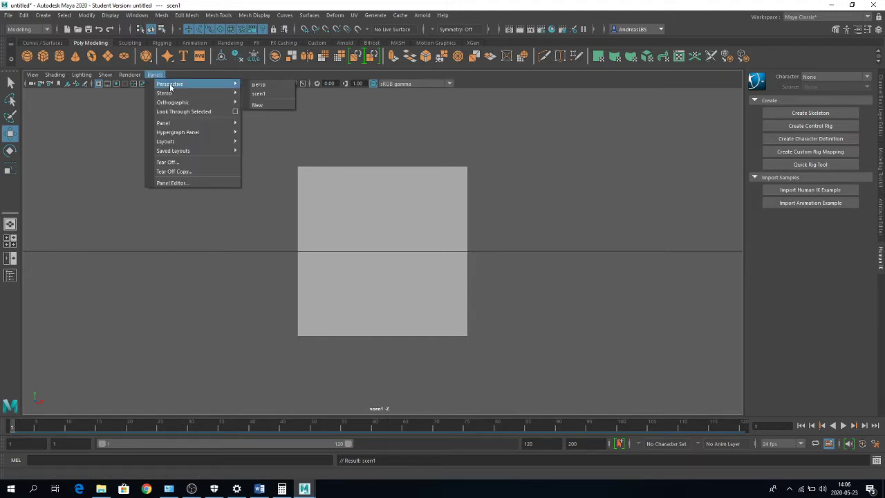
click(275, 87)
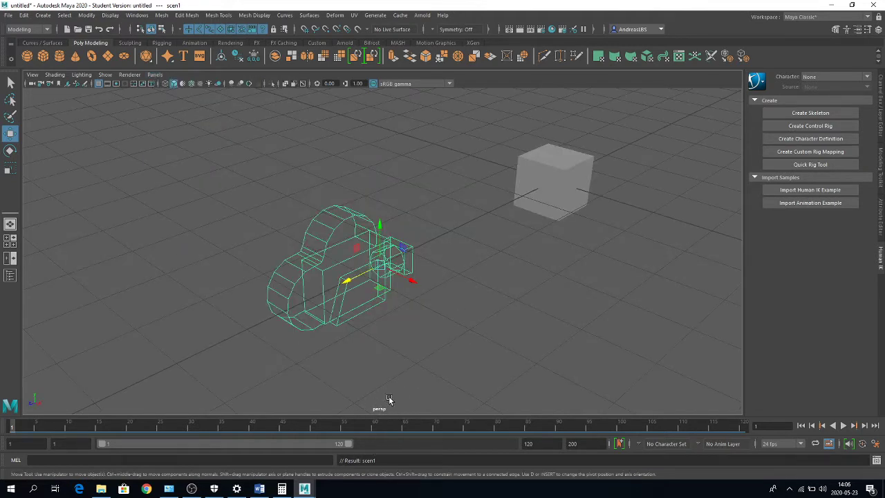
key(space)
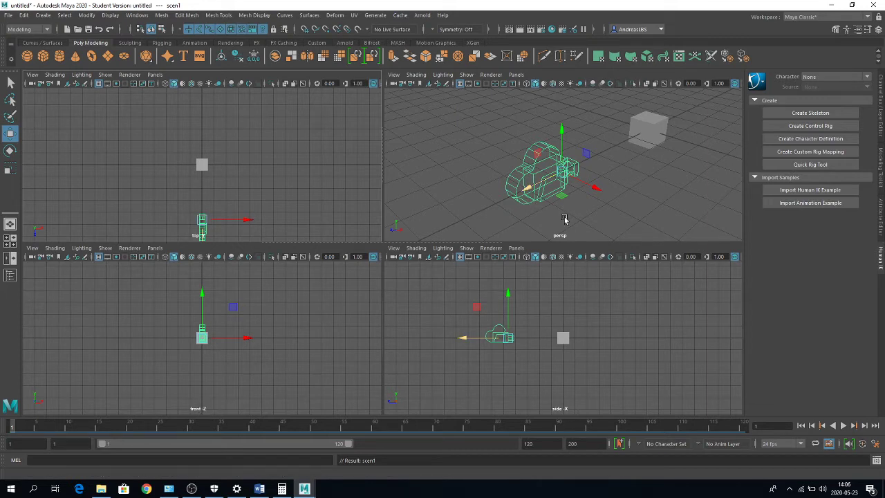
Step: Maximize the perspective panel, select the scen1 camera and zoom out
key(space)
click(158, 75)
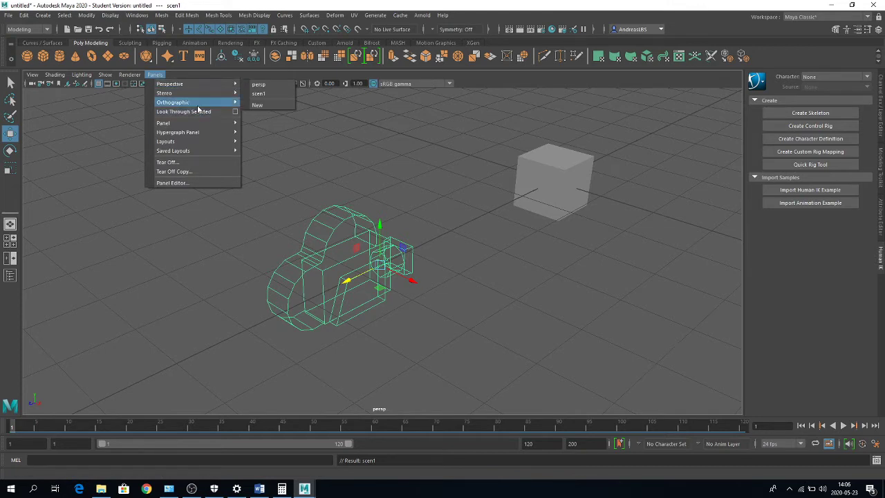
mouse_move(180, 102)
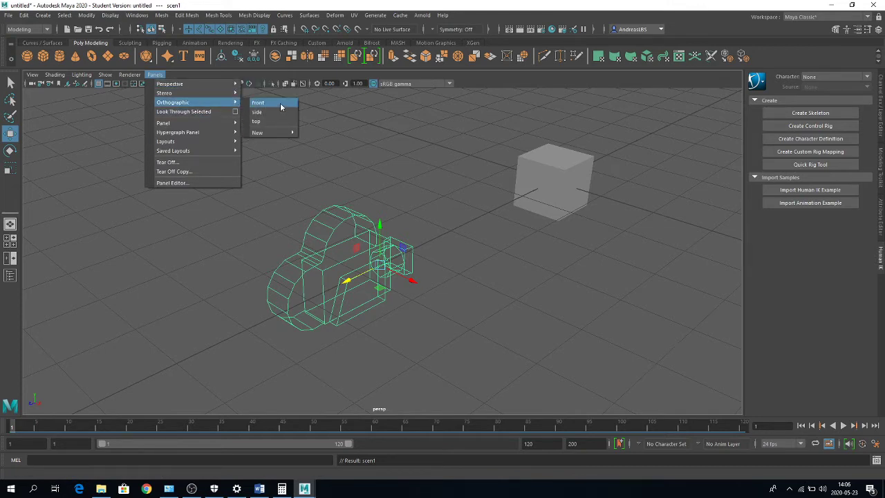
click(500, 237)
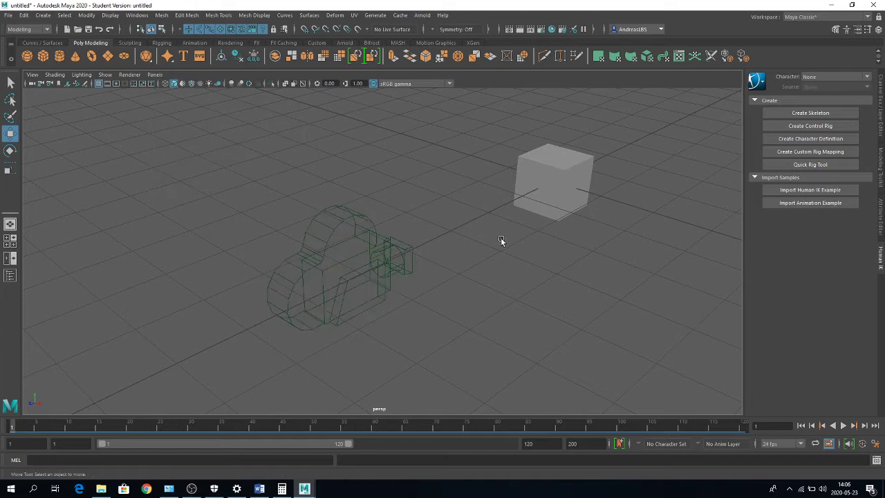
click(312, 259)
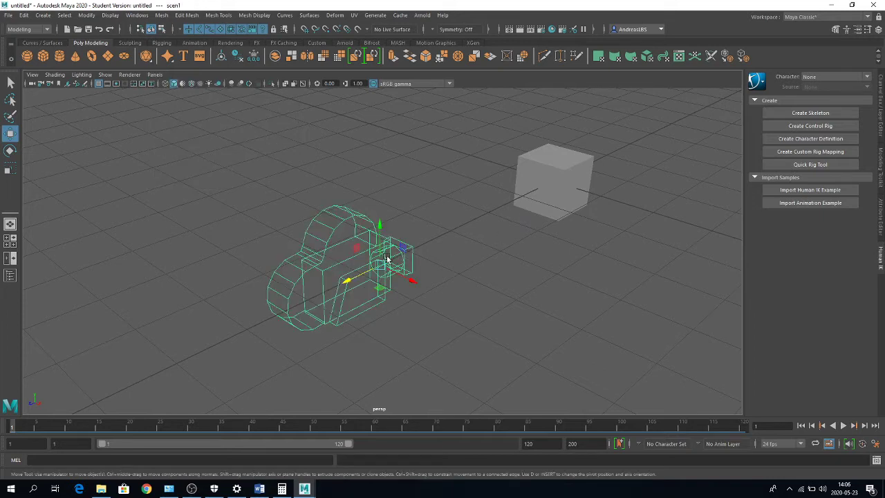
scroll(387, 259, down, 5)
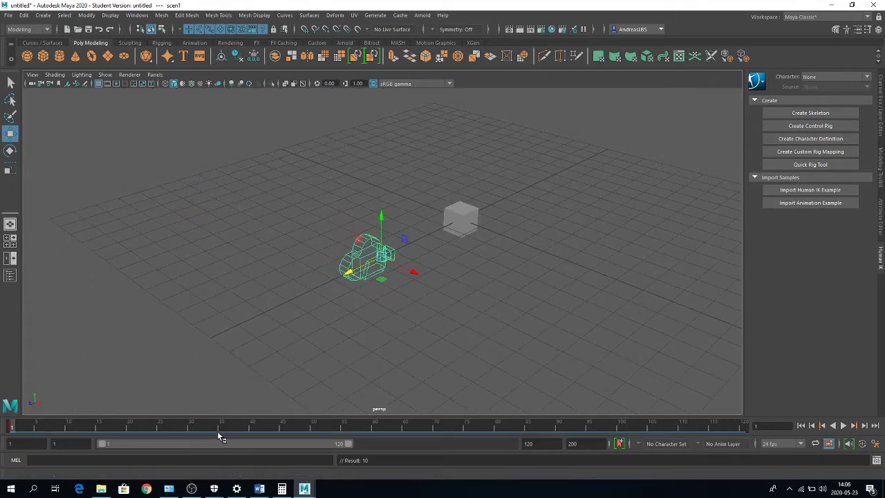
Step: At frame 50, move scen1 farther back, rotate it to Y -16.274 and set a key
drag(279, 432, 309, 432)
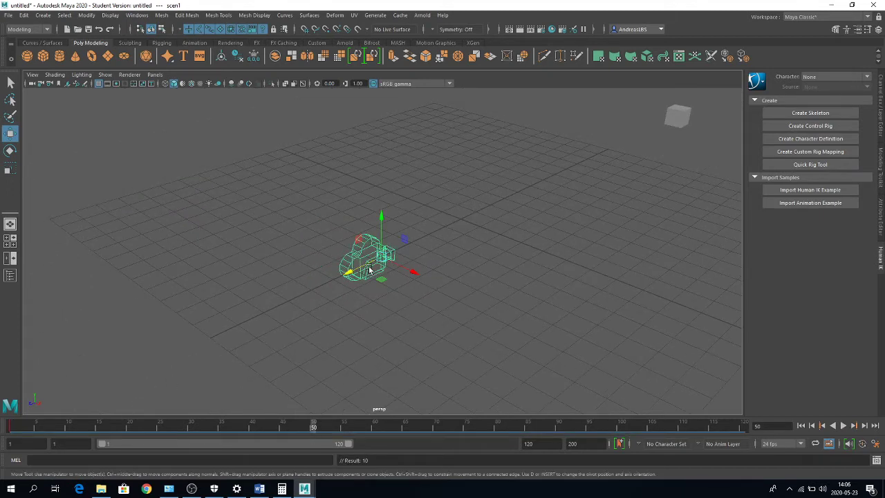
mouse_move(350, 270)
mouse_down()
mouse_move(550, 192)
mouse_move(533, 173)
mouse_move(488, 158)
mouse_up()
key(e)
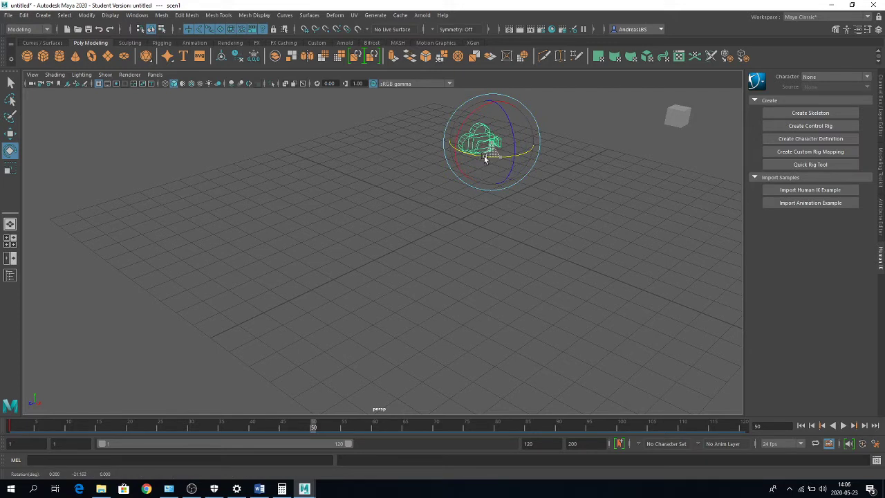
key(s)
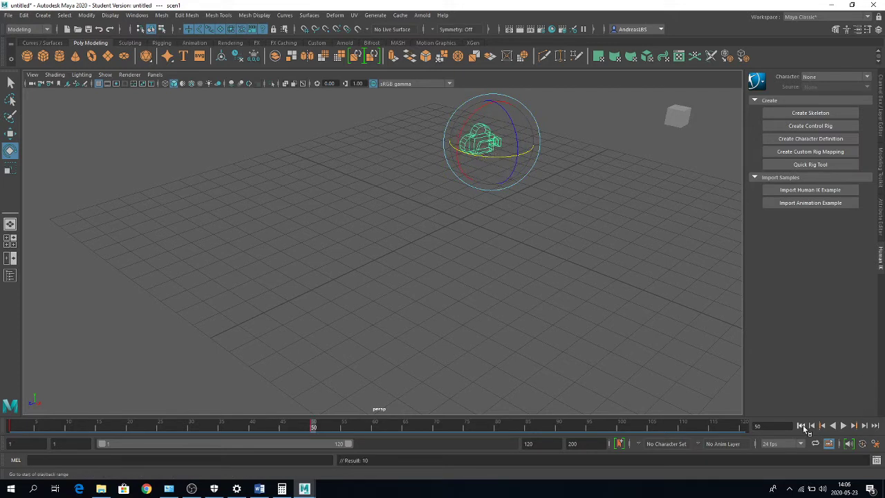
Step: Scrub from frame 1 to preview the camera's movement
click(801, 425)
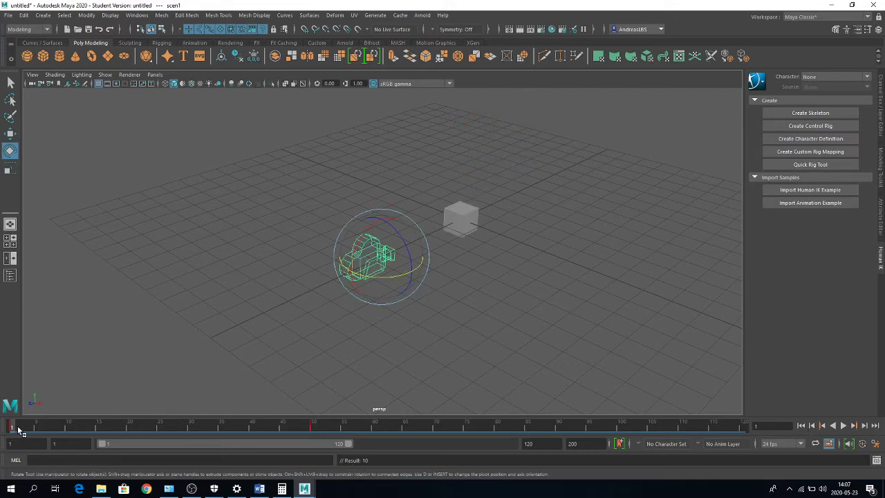
mouse_move(19, 428)
mouse_down()
mouse_move(273, 420)
mouse_move(329, 409)
mouse_move(11, 422)
mouse_up()
click(155, 75)
mouse_move(170, 84)
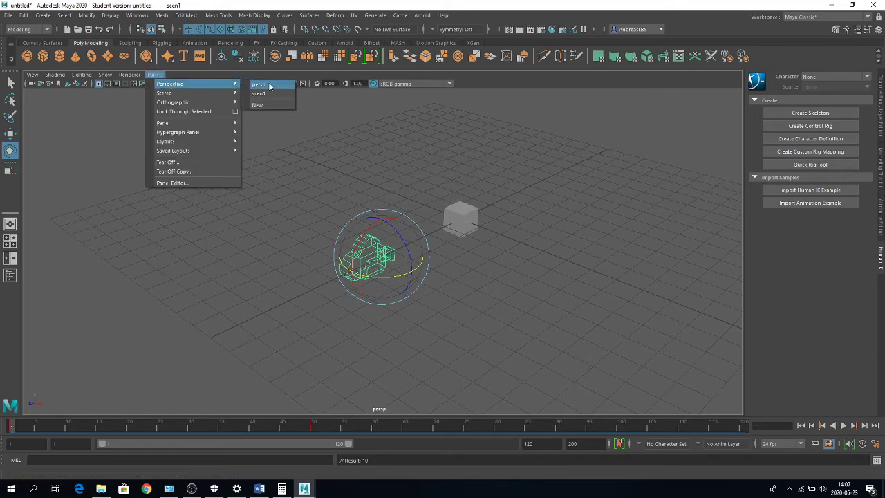
Step: Play and scrub the cube animation through scen1, then return to the persp view
click(275, 93)
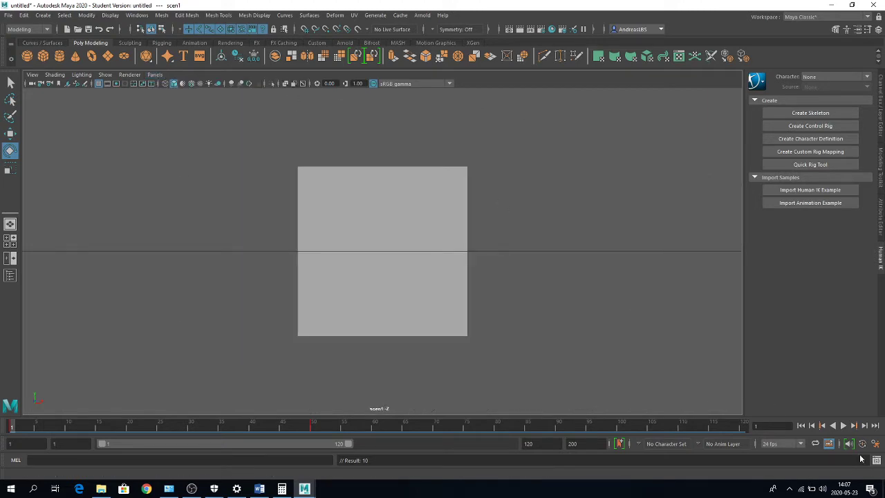
click(848, 427)
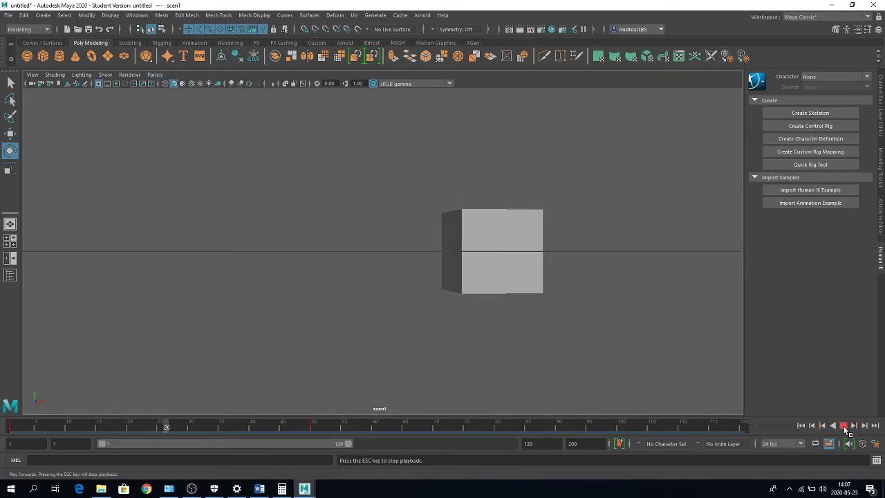
click(844, 426)
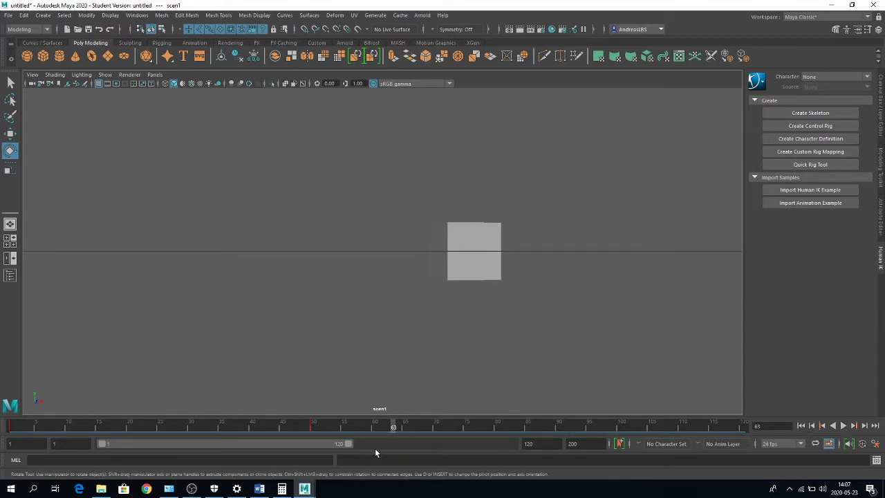
drag(376, 424, 155, 423)
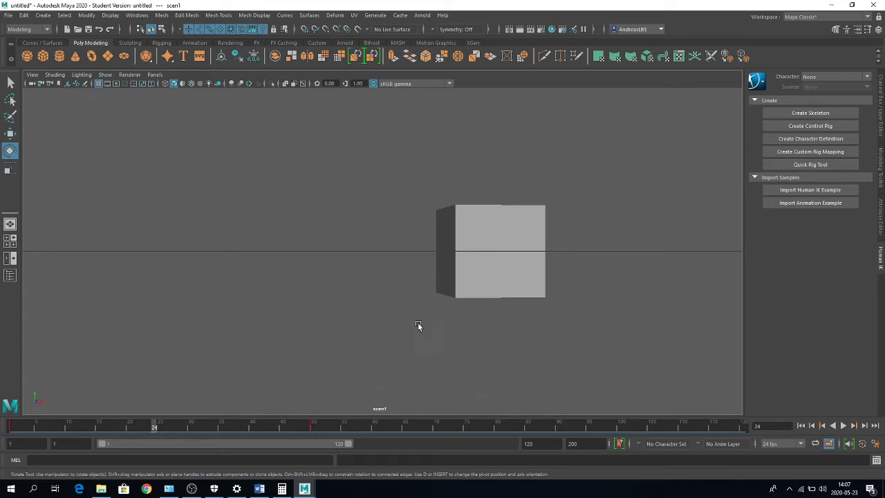
click(154, 74)
mouse_move(183, 86)
click(275, 84)
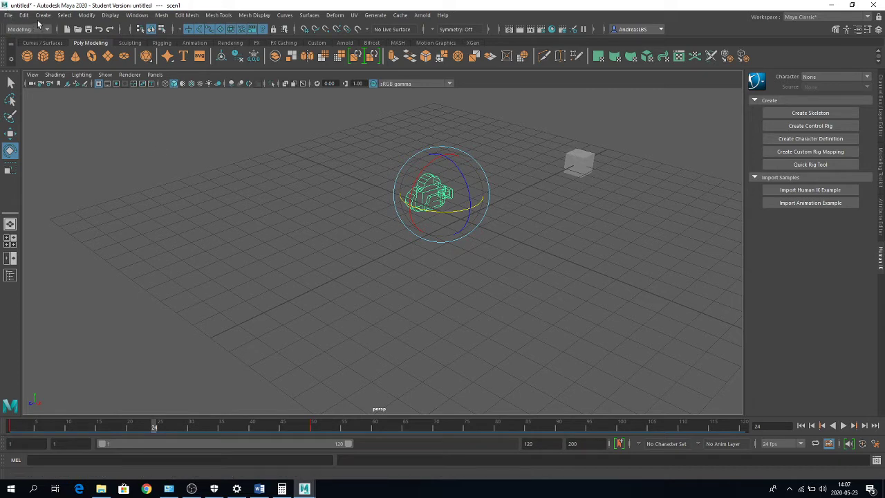
Step: Create a new camera and rename it from camera1 to scen2 in the Outliner
click(43, 15)
mouse_move(59, 76)
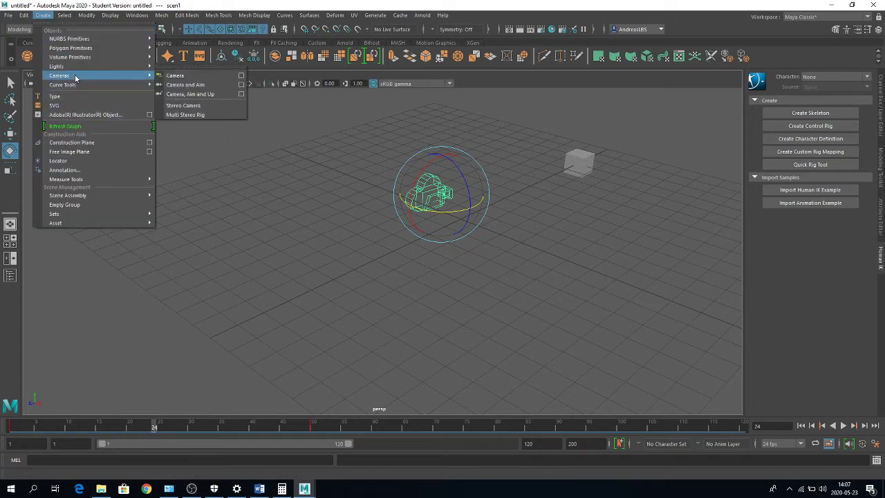
click(200, 77)
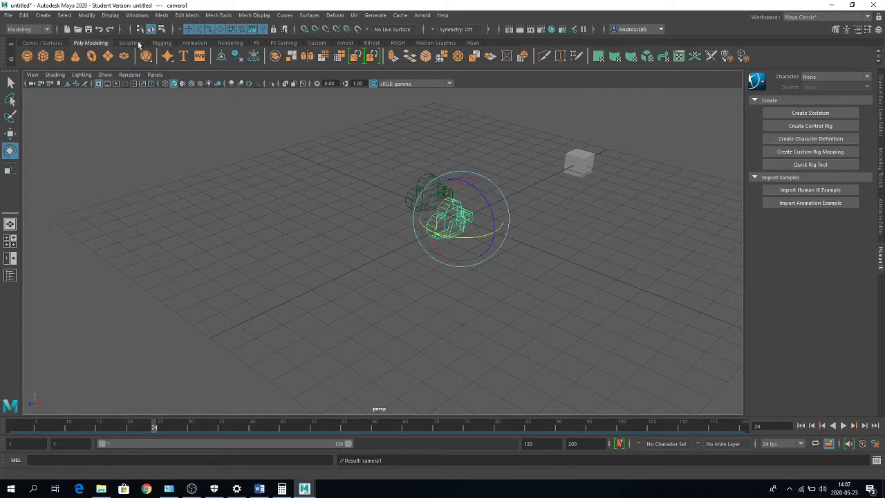
click(10, 275)
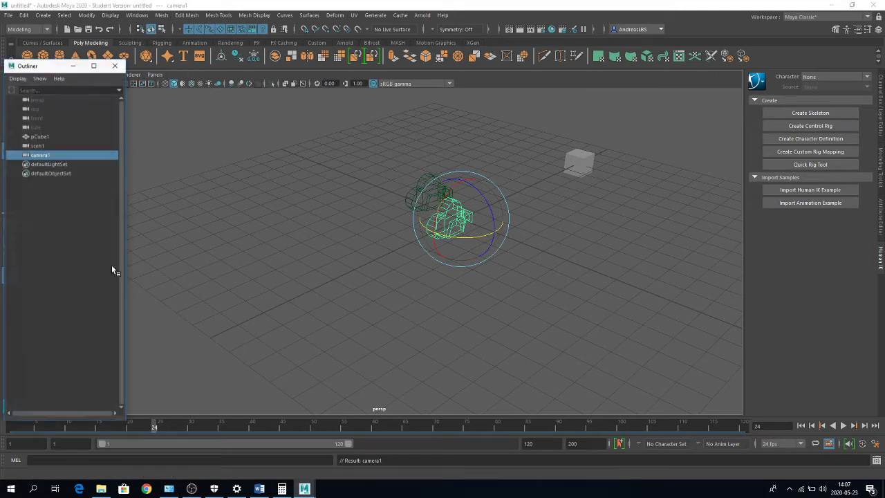
double_click(41, 155)
text(cen2)
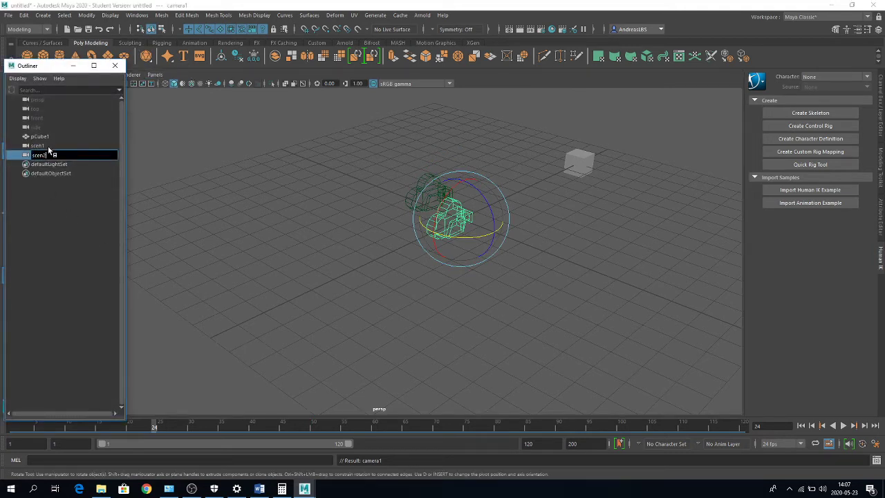
key(Return)
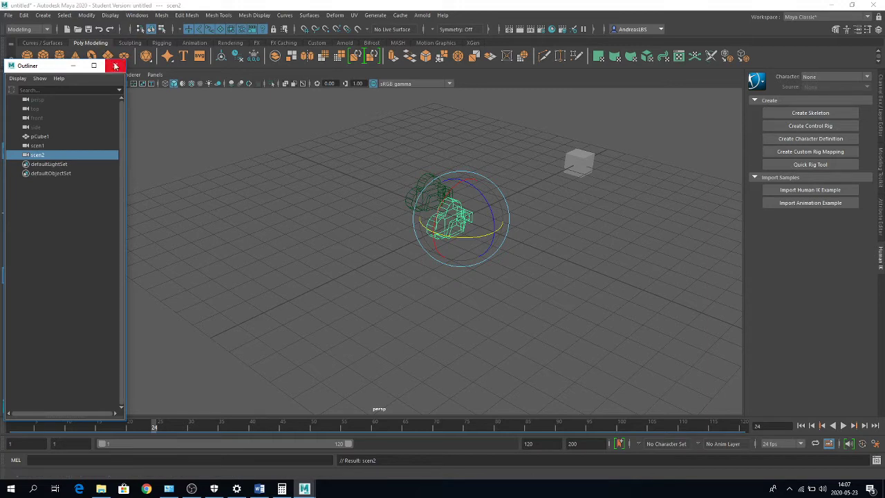
click(115, 65)
click(154, 74)
mouse_move(170, 84)
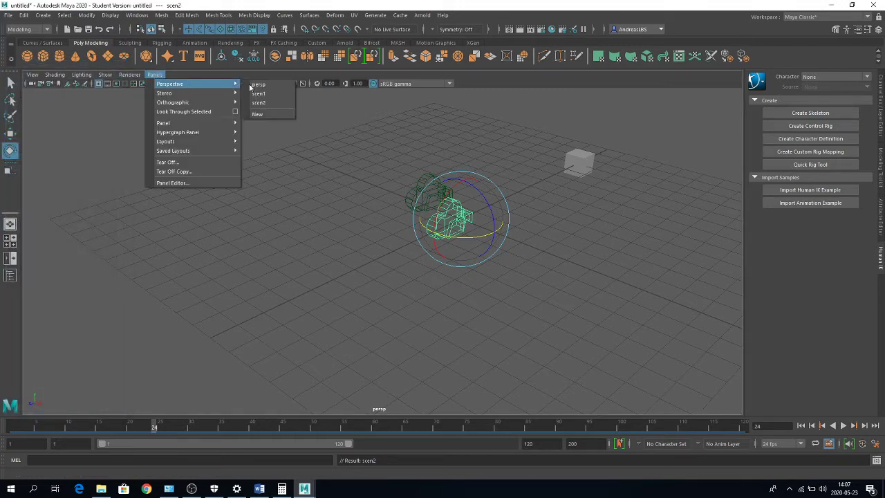
Step: Look through scen2, then tumble and dolly it to frame the cube
click(279, 95)
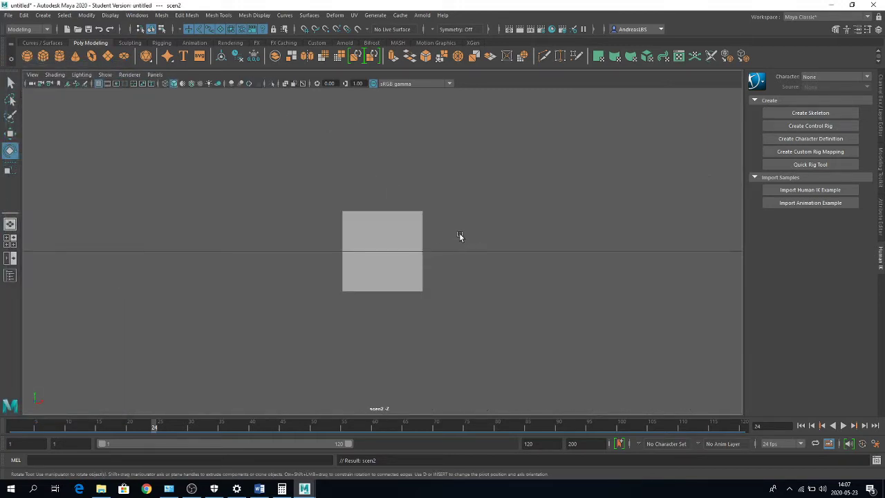
mouse_move(97, 426)
mouse_down()
mouse_move(62, 428)
mouse_move(134, 424)
mouse_up()
alt+drag(412, 289, 380, 394)
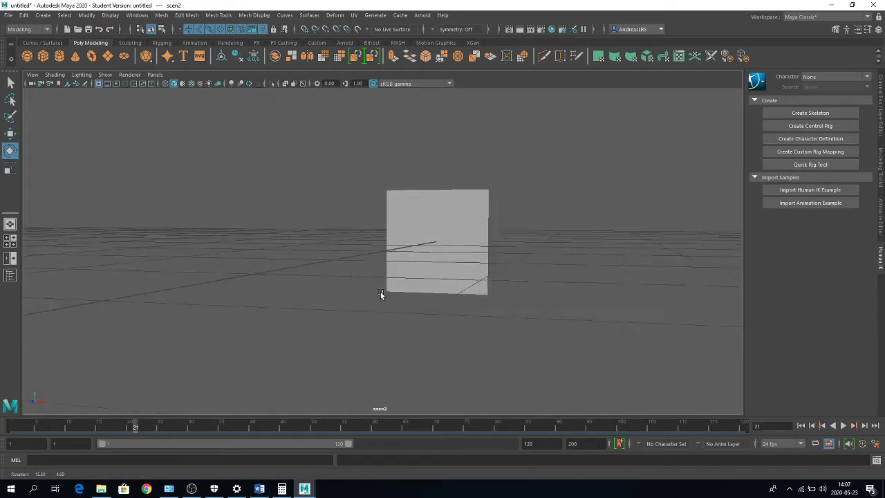
drag(154, 429, 10, 426)
mouse_move(242, 311)
alt+mouse_down()
mouse_move(313, 283)
mouse_move(285, 282)
alt+mouse_up()
alt+right_drag(285, 282, 434, 276)
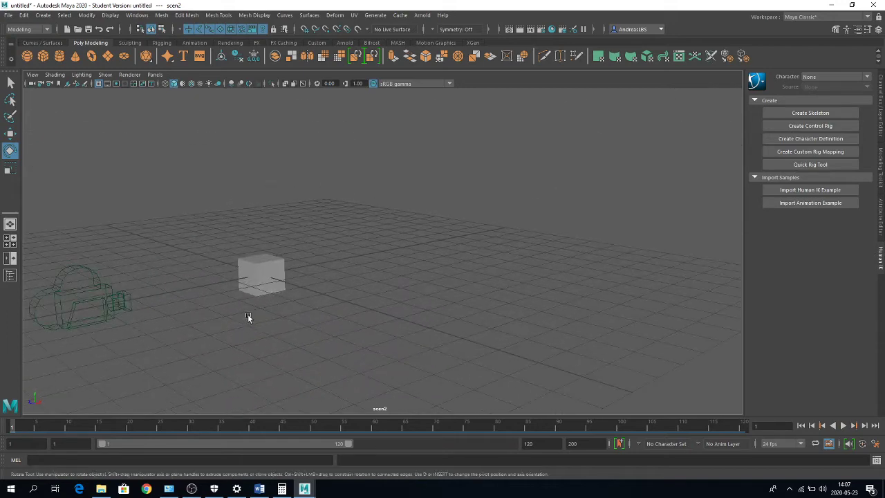
mouse_move(247, 313)
alt+right_down()
mouse_move(458, 274)
mouse_move(421, 283)
alt+right_up()
drag(65, 426, 180, 428)
alt+drag(431, 250, 260, 309)
alt+right_drag(260, 309, 297, 304)
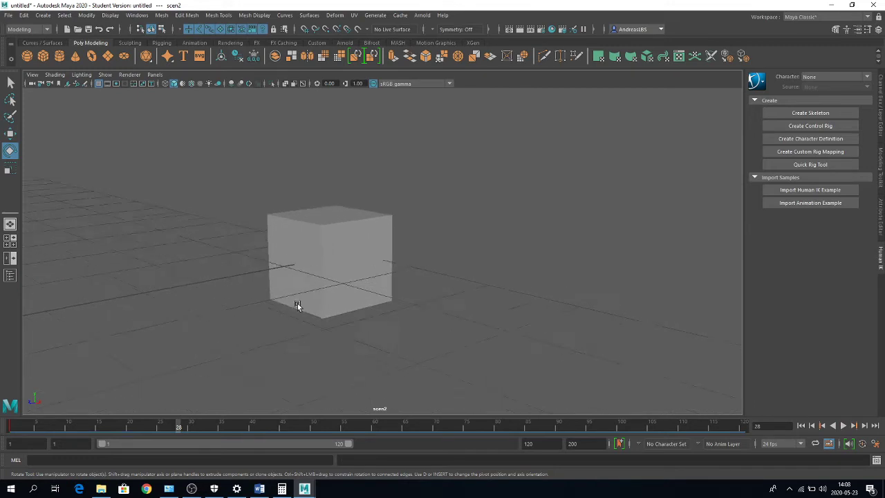
mouse_move(297, 304)
alt+mouse_down()
mouse_move(284, 302)
mouse_move(676, 258)
mouse_move(440, 255)
mouse_move(415, 288)
alt+mouse_up()
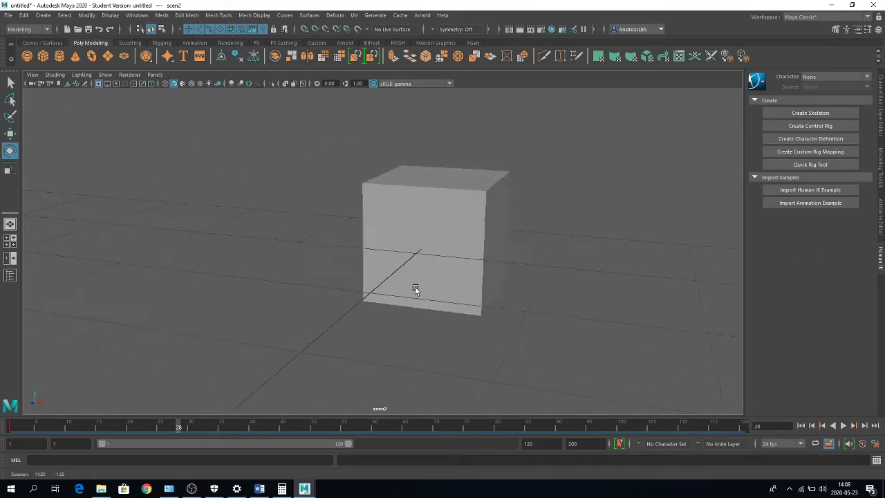
Step: Play the animation from frame 1 through scen2, then scrub the timeline
click(801, 425)
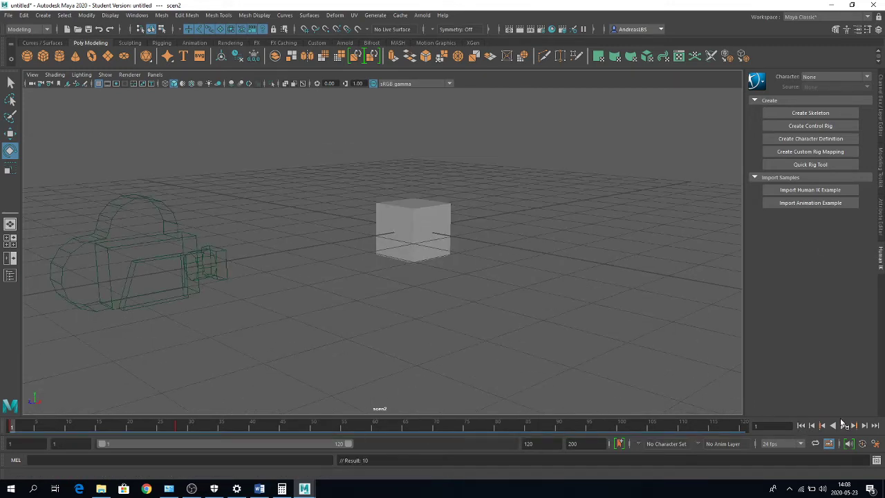
click(843, 426)
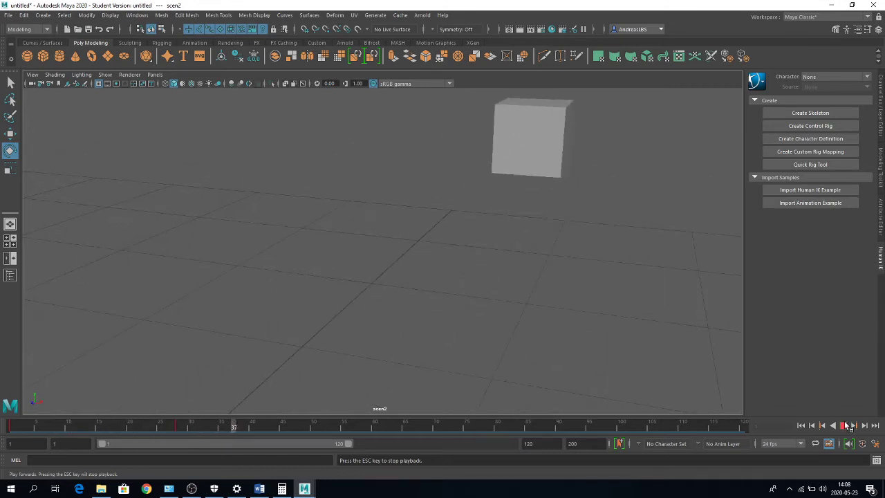
click(850, 425)
click(801, 425)
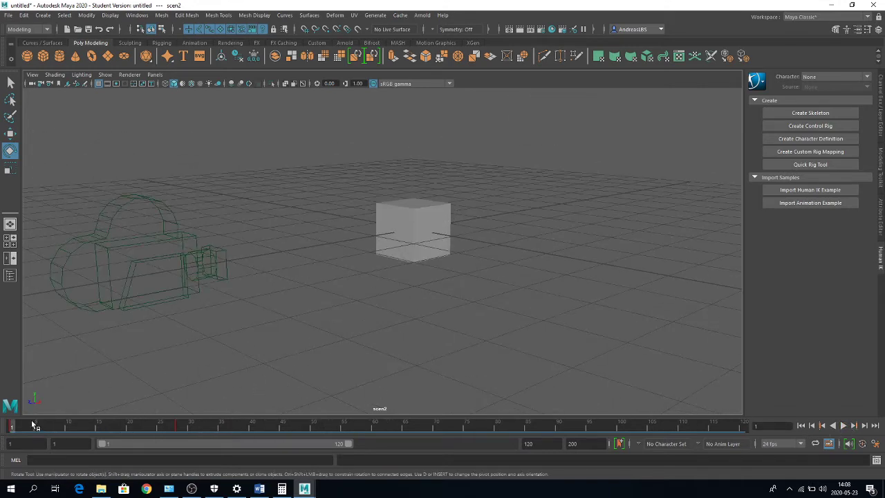
mouse_move(32, 424)
mouse_down()
mouse_move(220, 430)
mouse_move(11, 425)
mouse_up()
Step: Switch back to persp, select the cube, and reset the scene to a single new cube
click(155, 74)
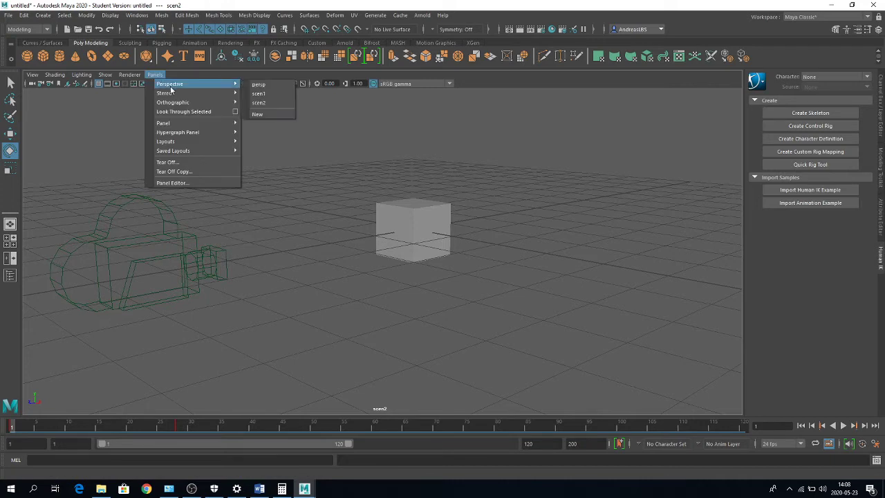
click(266, 89)
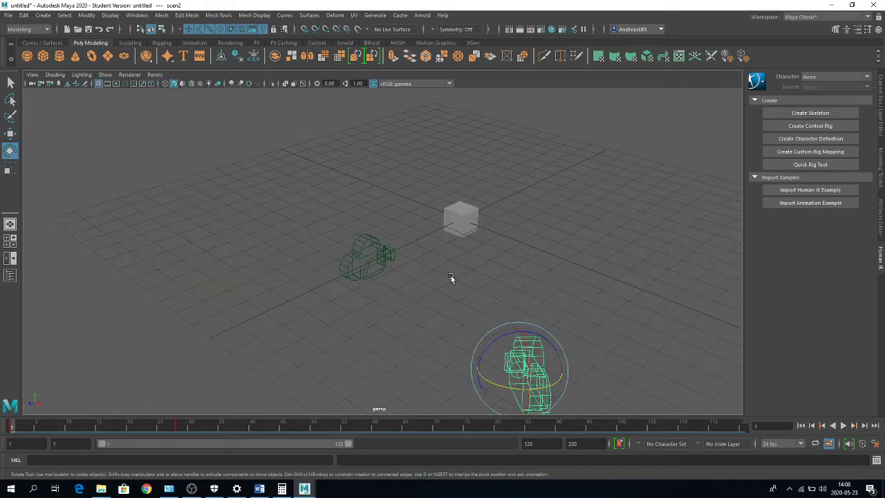
click(460, 220)
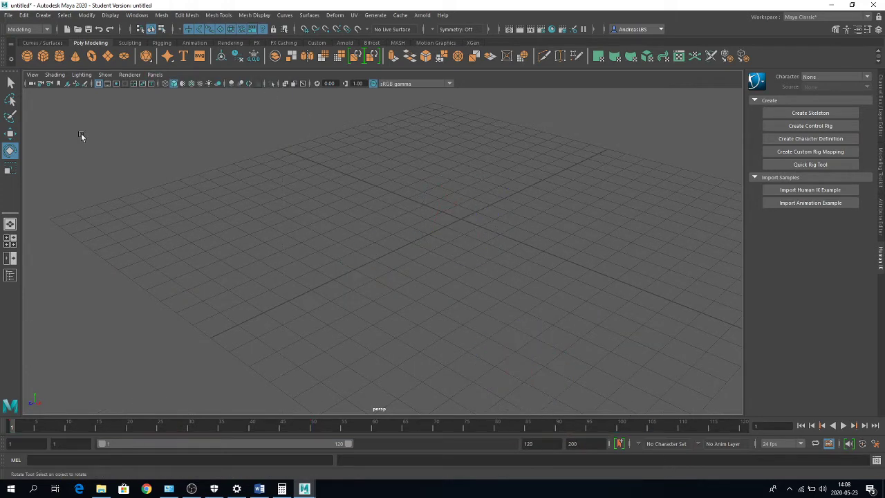
click(43, 56)
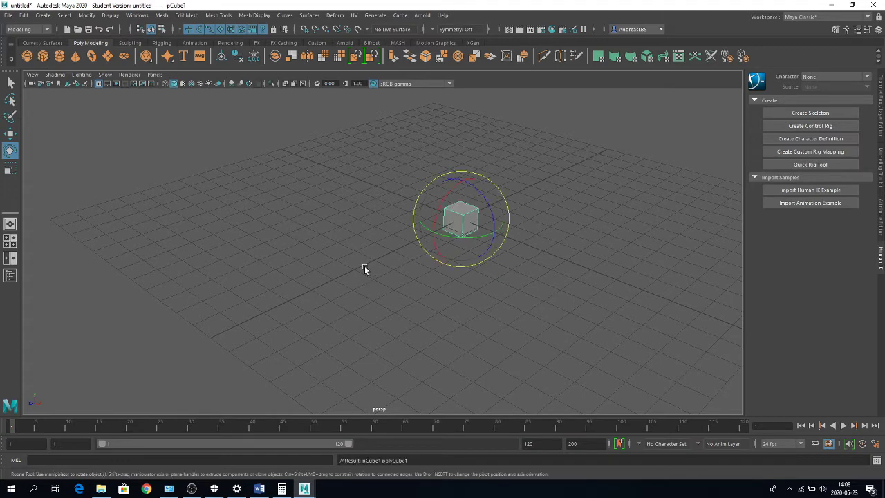
click(42, 15)
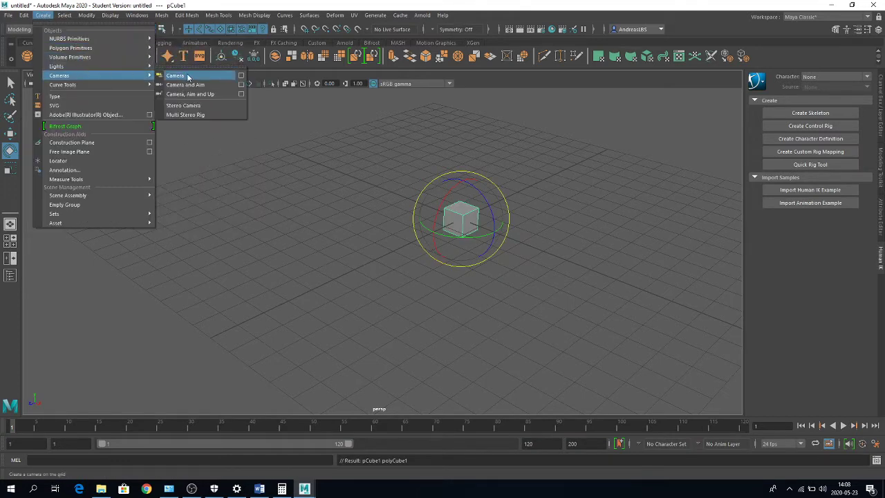
Step: Add a camera, move it back from the cube in top view, and drag its pivot onto the cube
click(183, 76)
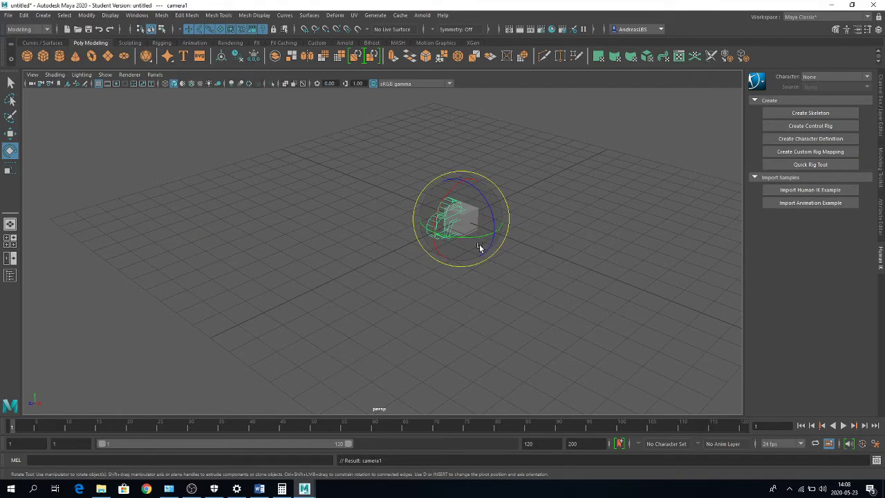
key(space)
key(space)
key(w)
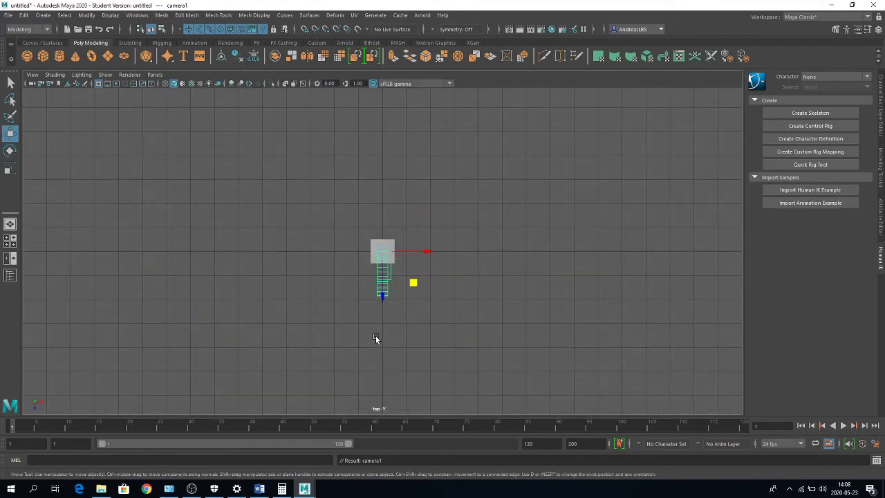
middle_drag(375, 335, 374, 424)
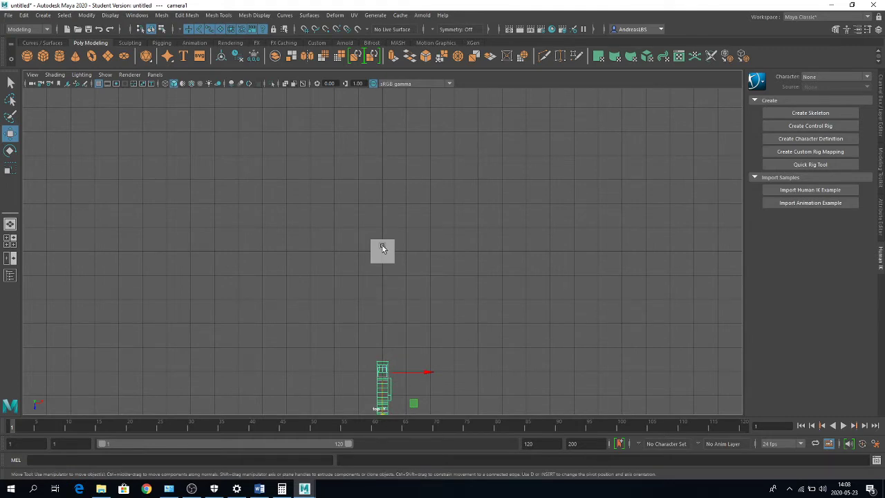
key(a)
middle_drag(410, 353, 410, 362)
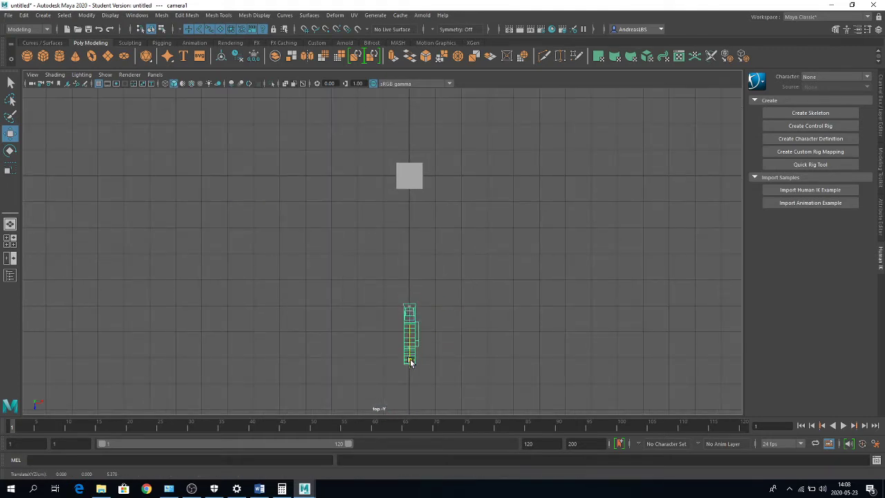
key(d)
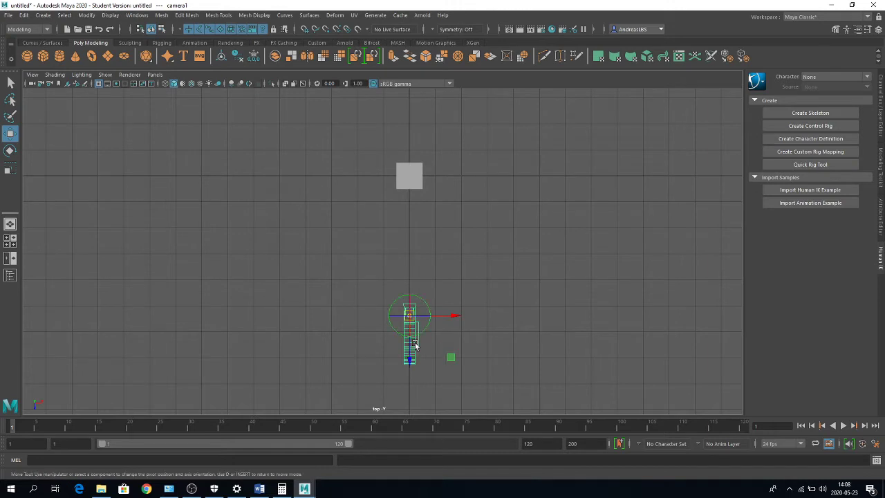
drag(403, 316, 402, 178)
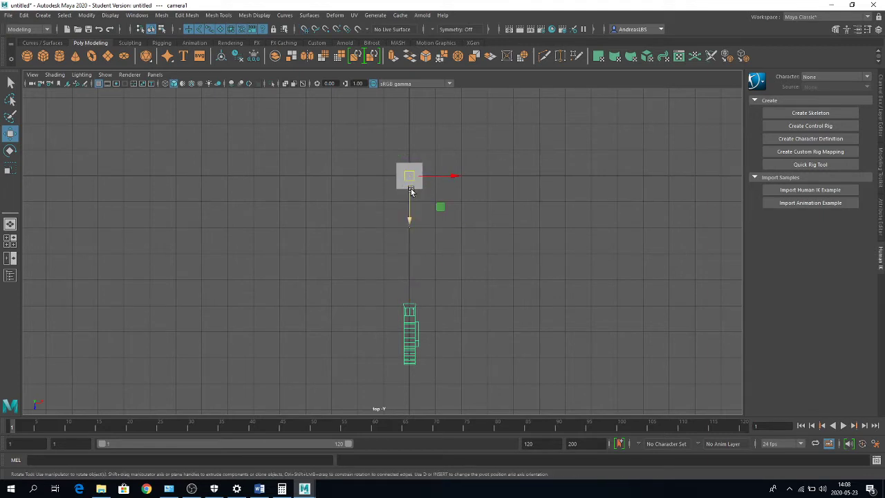
Step: Key camera1 to orbit about −359° around the cube by frame 49, then return to the maximised persp view
key(e)
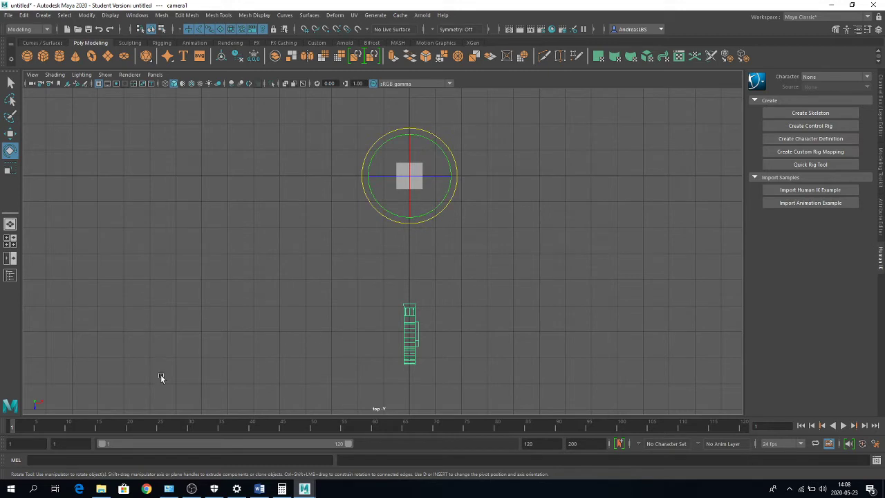
drag(30, 433, 125, 430)
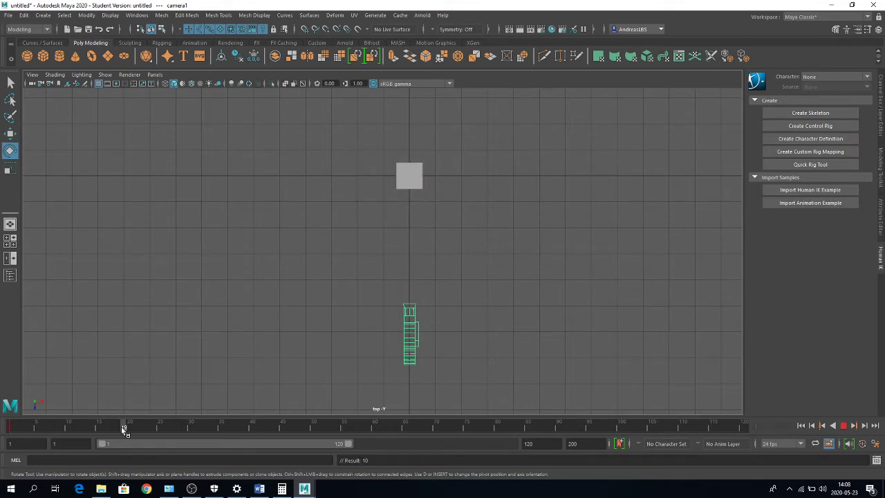
drag(310, 440, 307, 440)
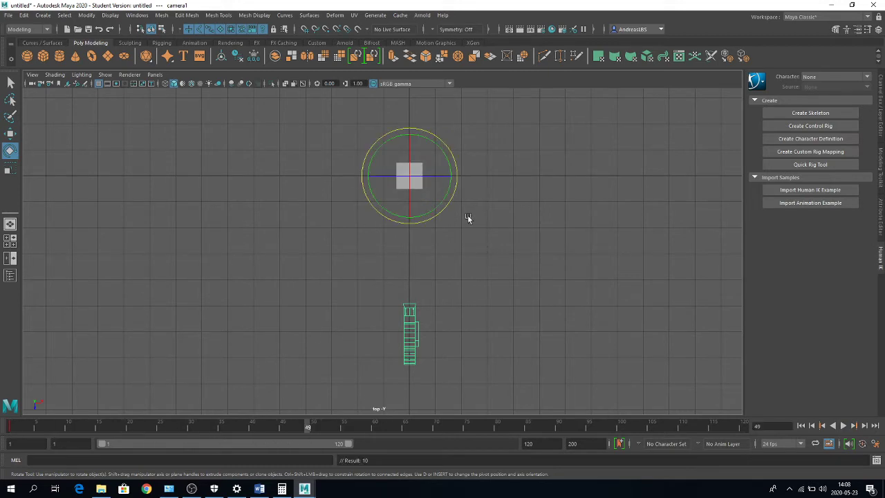
drag(437, 205, 438, 208)
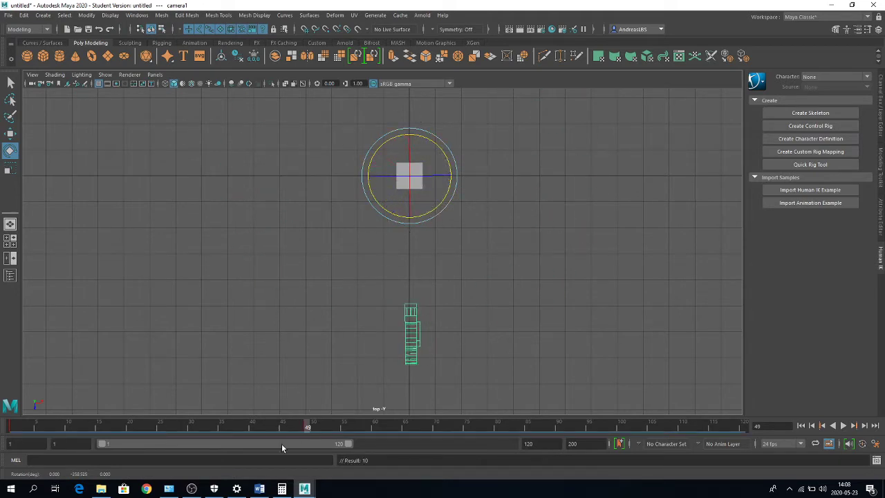
drag(290, 432, 11, 424)
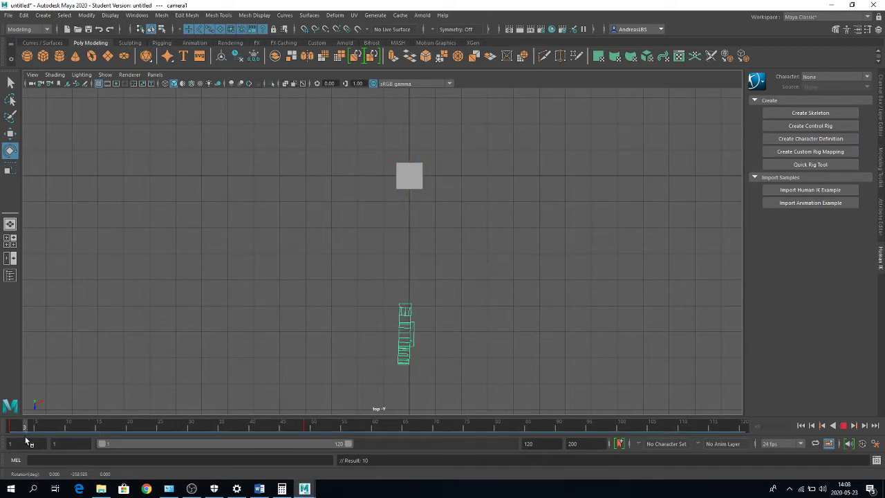
key(space)
key(space)
Step: Look through camera1 and play its orbit around the cube
click(155, 75)
mouse_move(170, 84)
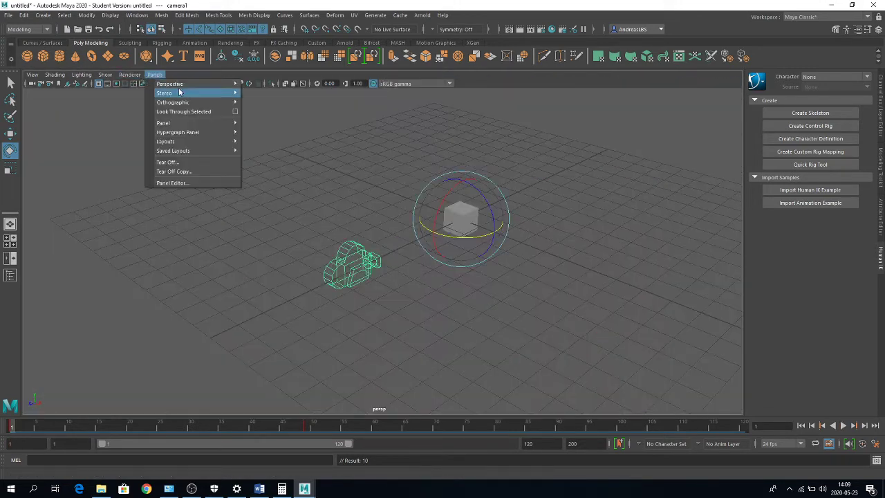
click(275, 84)
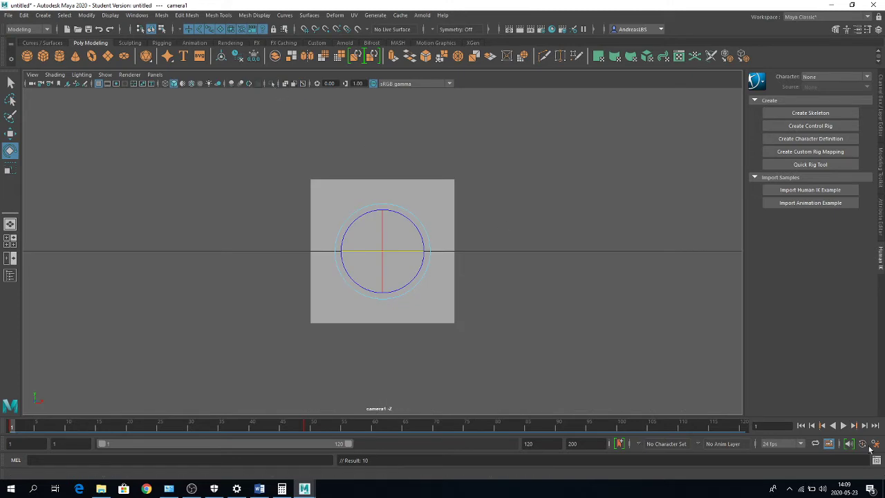
click(844, 425)
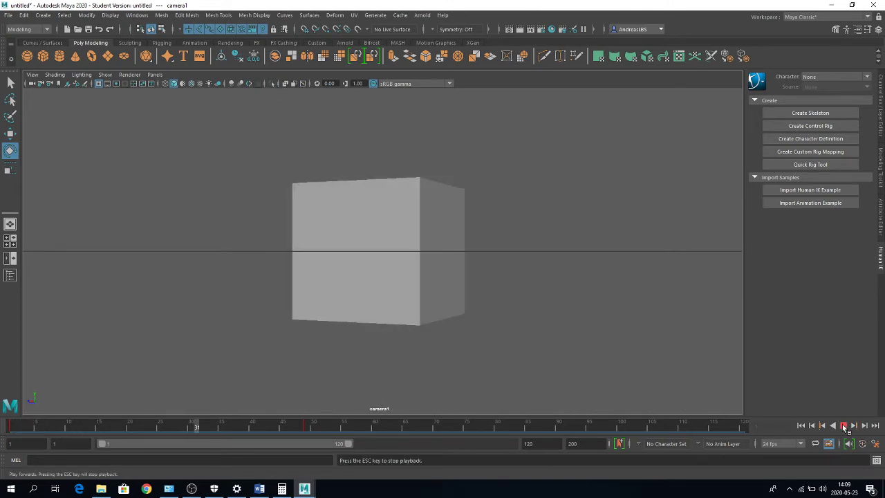
click(843, 425)
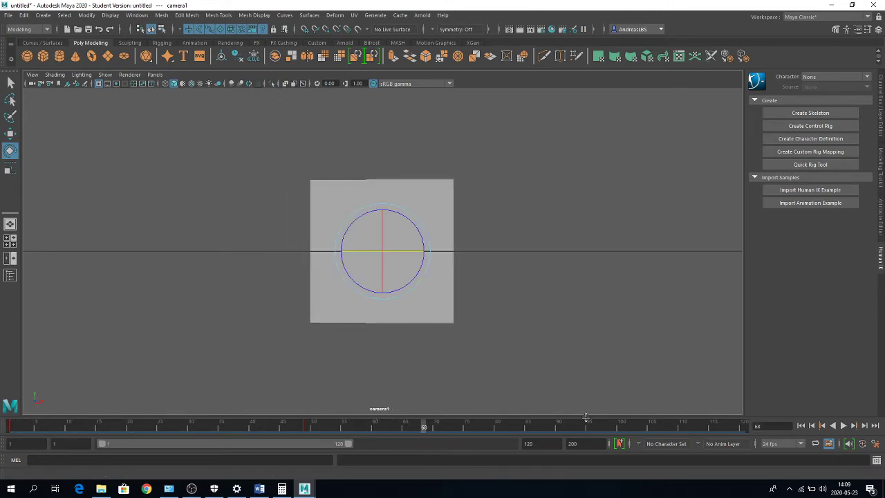
Step: Switch back to the persp camera, replay the animation twice and rewind to frame 1
click(155, 75)
click(287, 96)
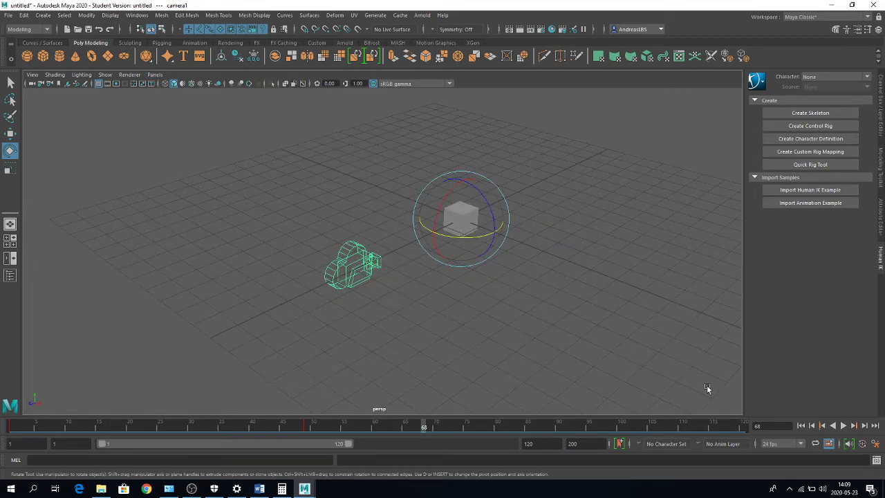
click(801, 425)
click(843, 425)
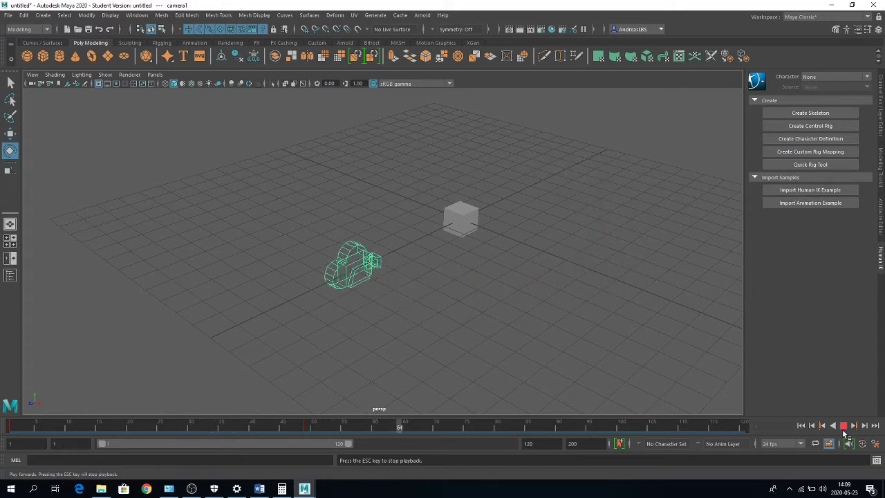
click(844, 426)
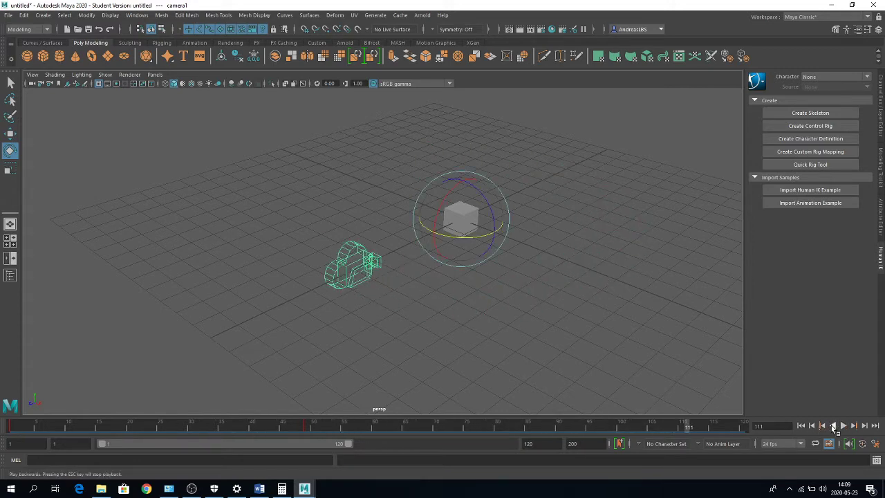
click(801, 426)
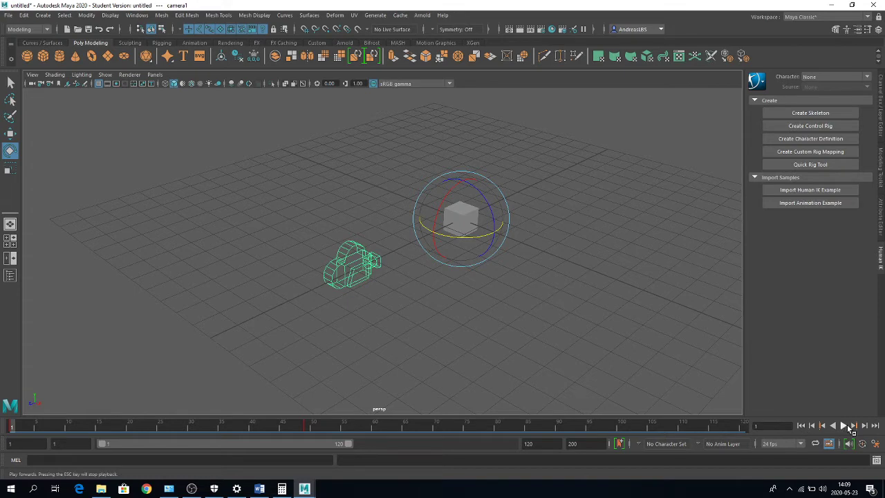
click(845, 426)
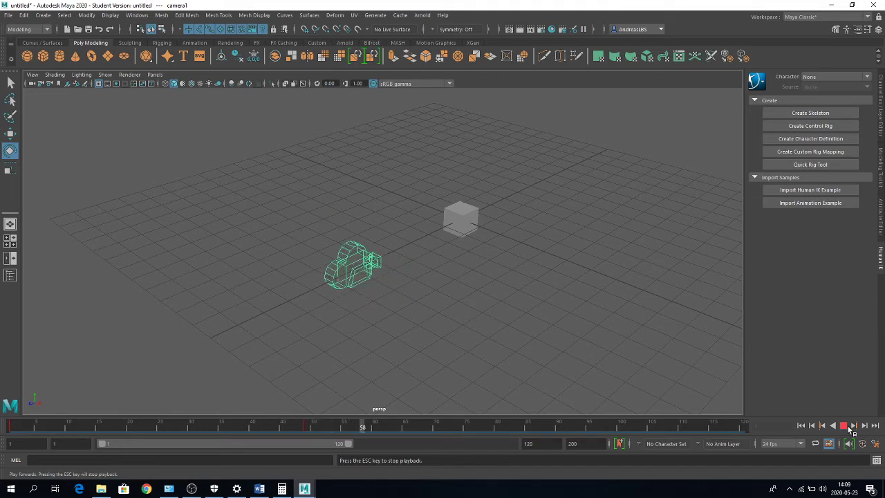
click(843, 426)
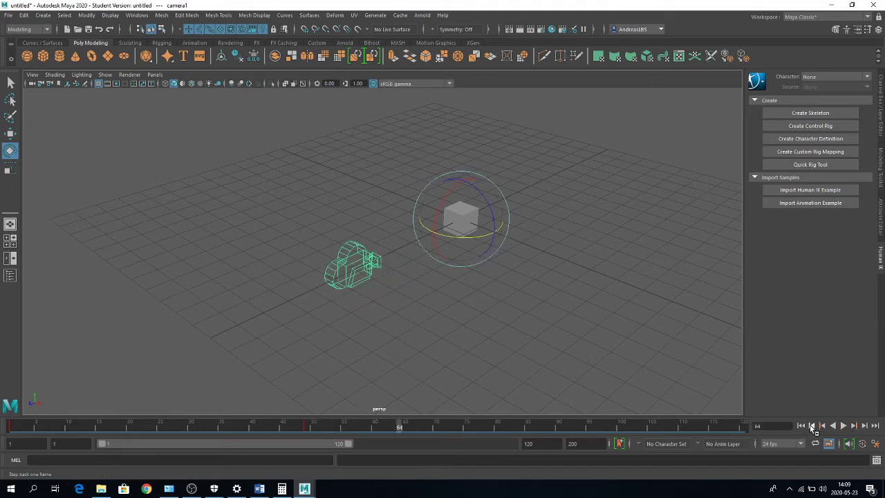
click(802, 426)
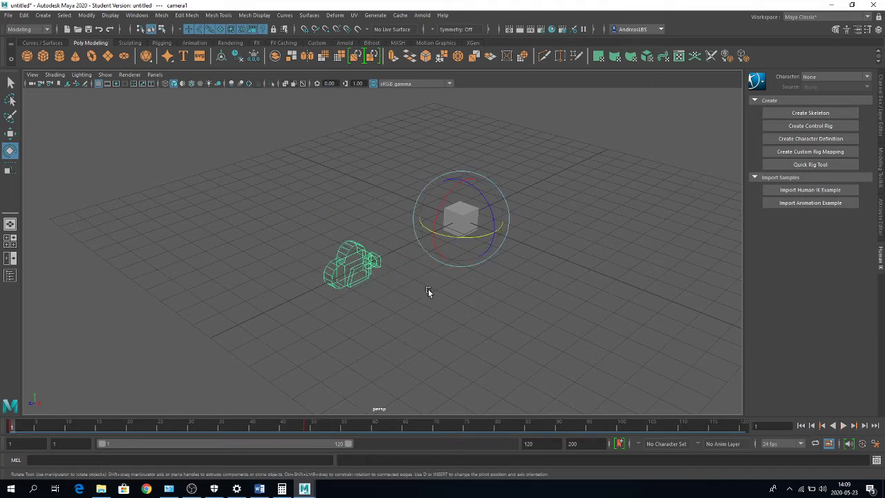
click(137, 14)
mouse_move(161, 66)
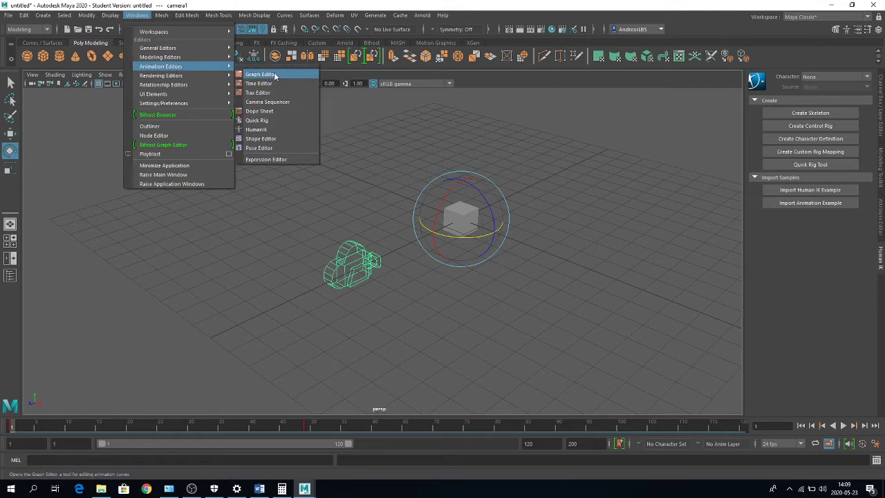
Step: In the Graph Editor, give all of camera1's curves Linear tangents and play to check
click(270, 73)
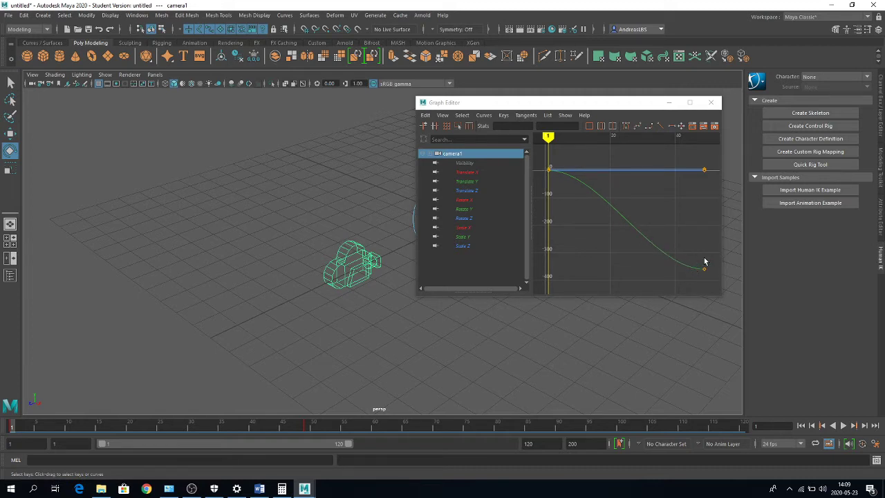
drag(714, 284, 636, 228)
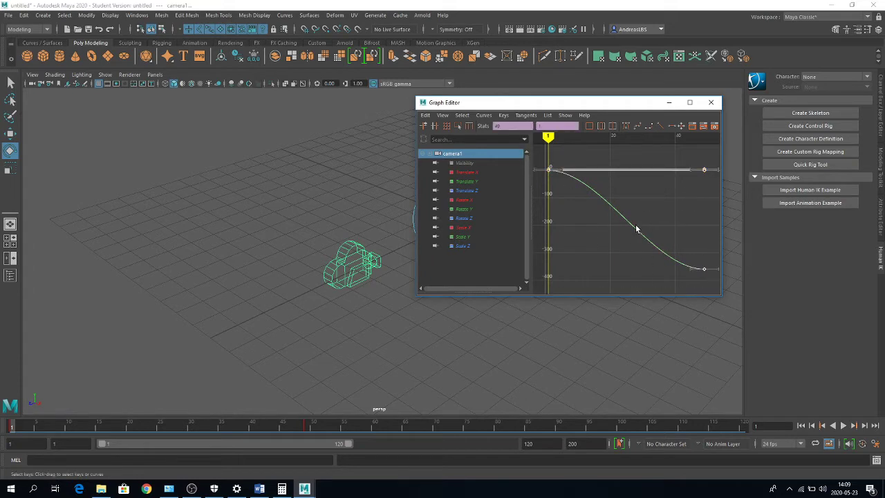
click(660, 127)
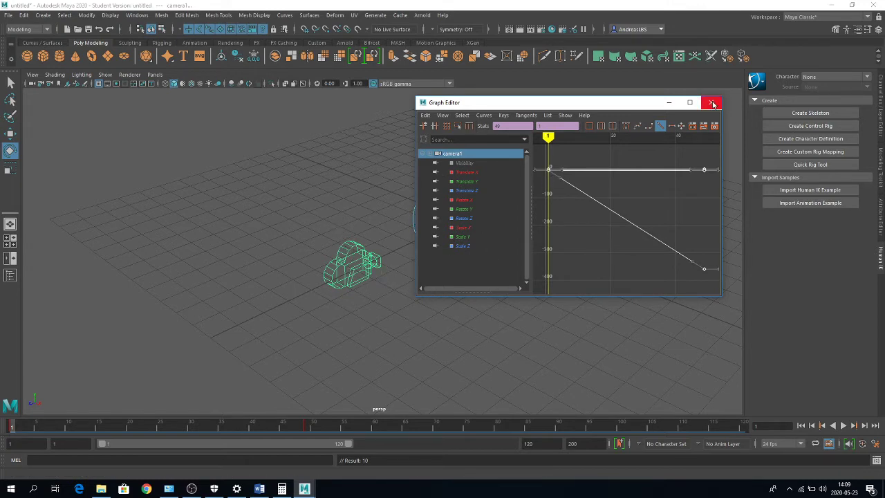
key(alt+v)
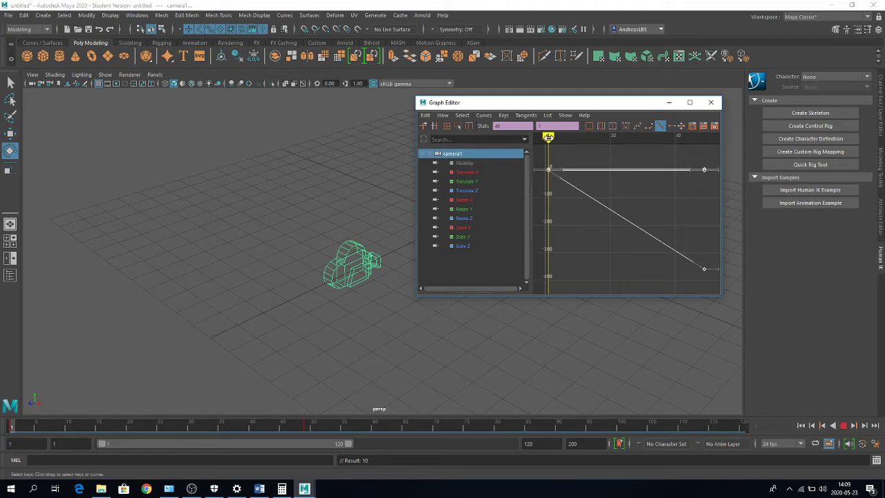
key(alt+v)
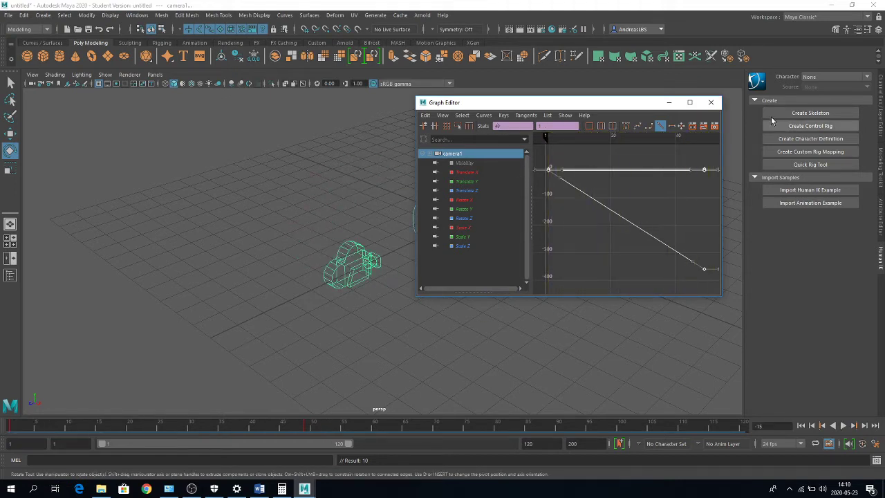
Step: Close the Graph Editor and play back camera1's constant-speed orbit
click(710, 103)
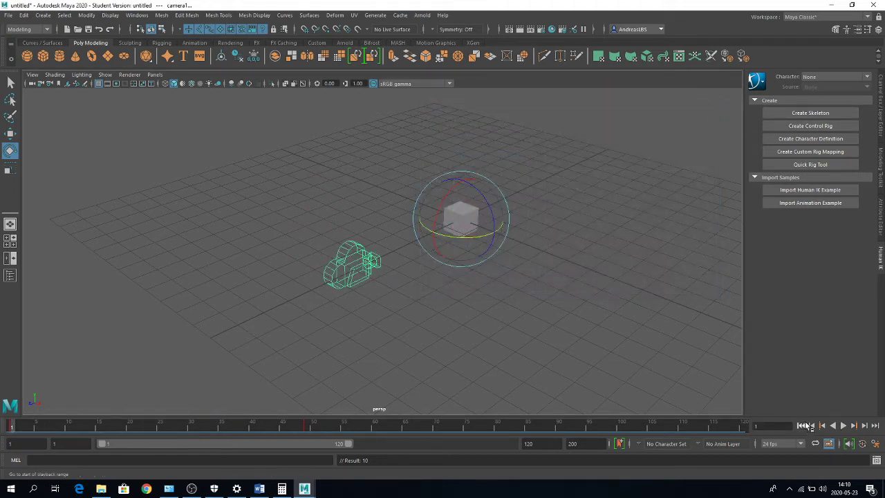
click(844, 425)
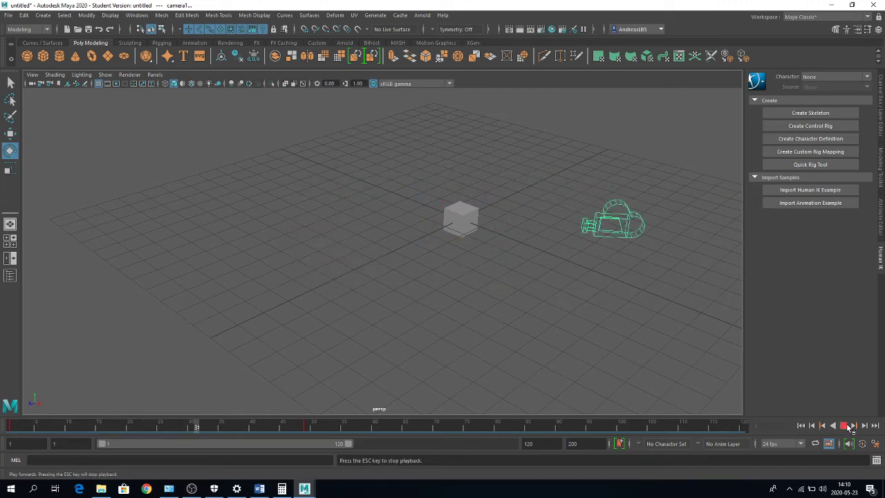
click(843, 425)
click(800, 425)
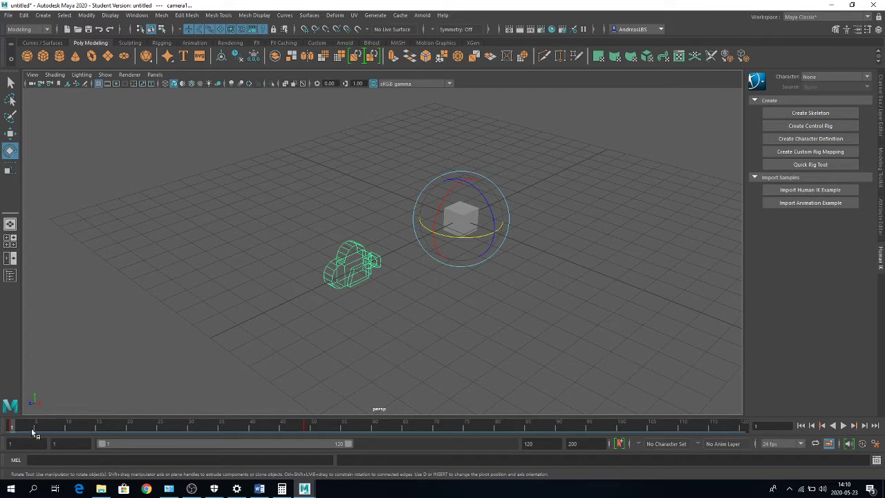
key(alt+v)
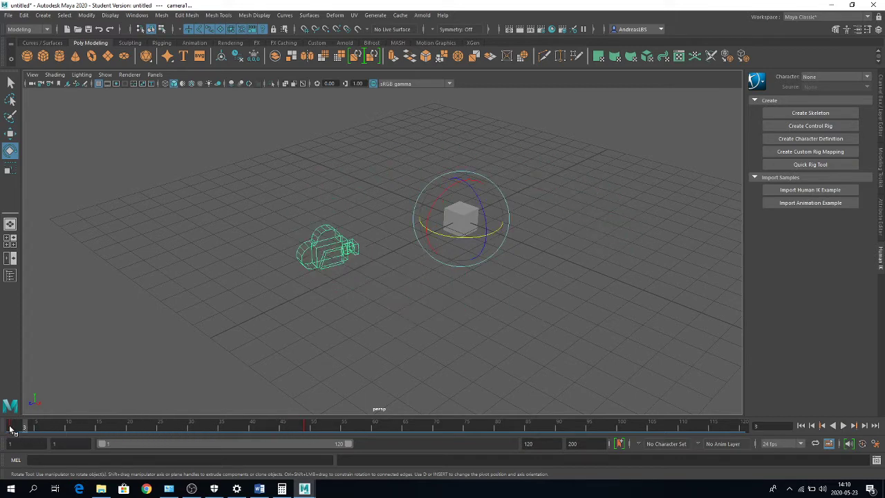
key(alt+v)
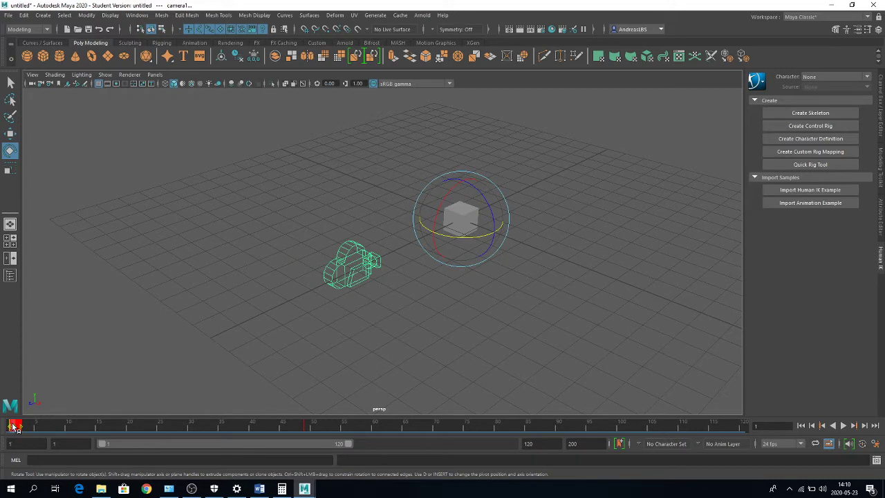
Step: Copy camera1's frame-1 key on the time slider and paste it at frame 100
mouse_move(13, 426)
mouse_down()
mouse_move(48, 427)
mouse_move(11, 426)
mouse_up()
right_click(12, 429)
click(28, 260)
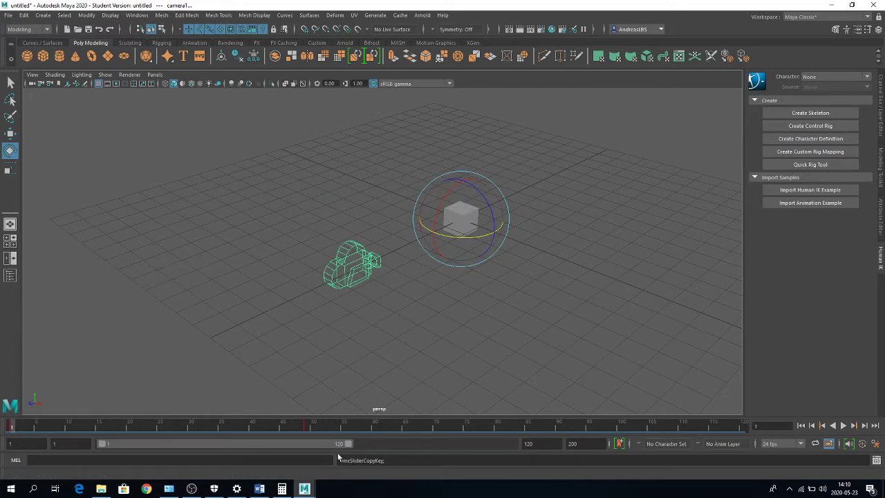
drag(394, 429, 468, 429)
drag(572, 428, 618, 429)
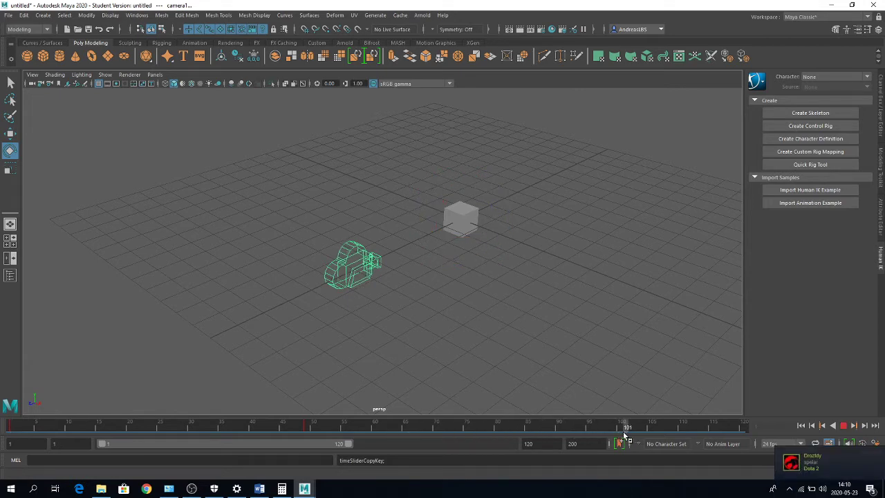
right_click(621, 428)
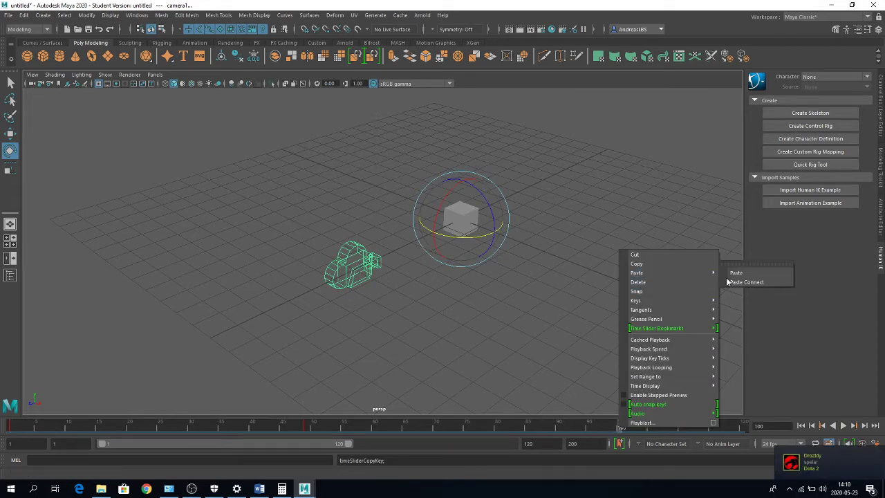
click(743, 270)
Step: Play back to confirm camera1 returns to its start pose, then rewind to frame 1
key(alt+v)
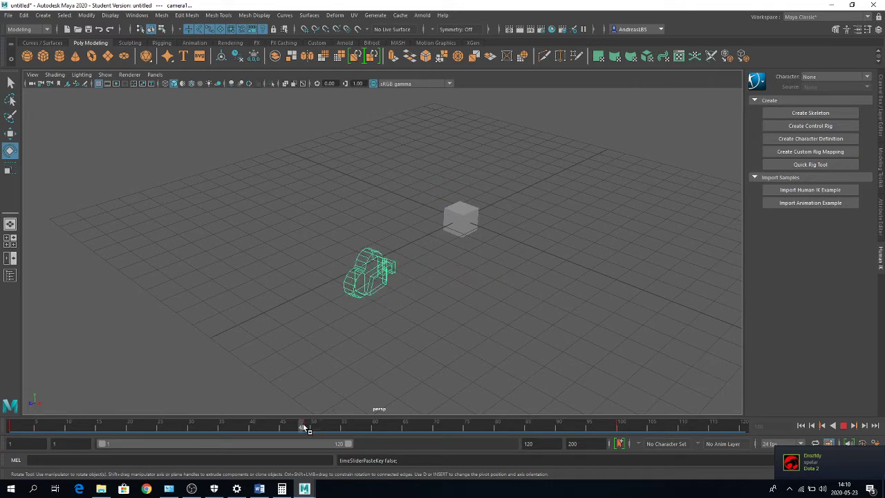
click(67, 420)
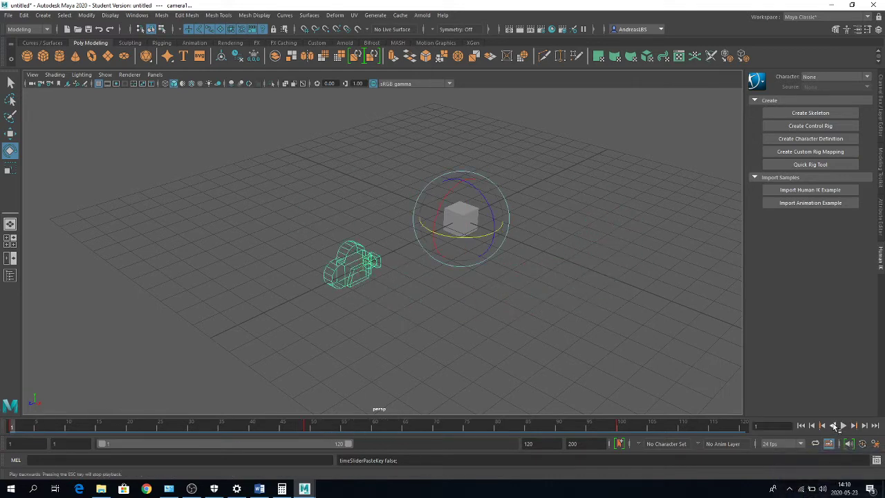
click(844, 425)
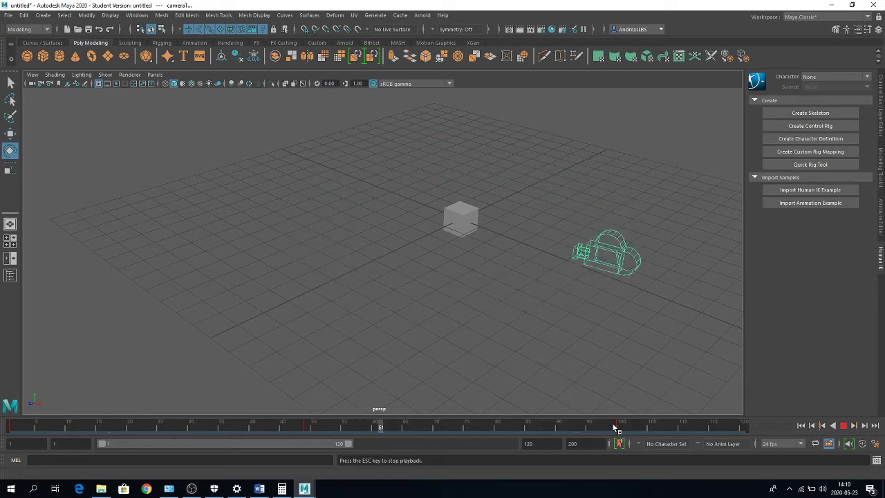
click(835, 427)
click(801, 425)
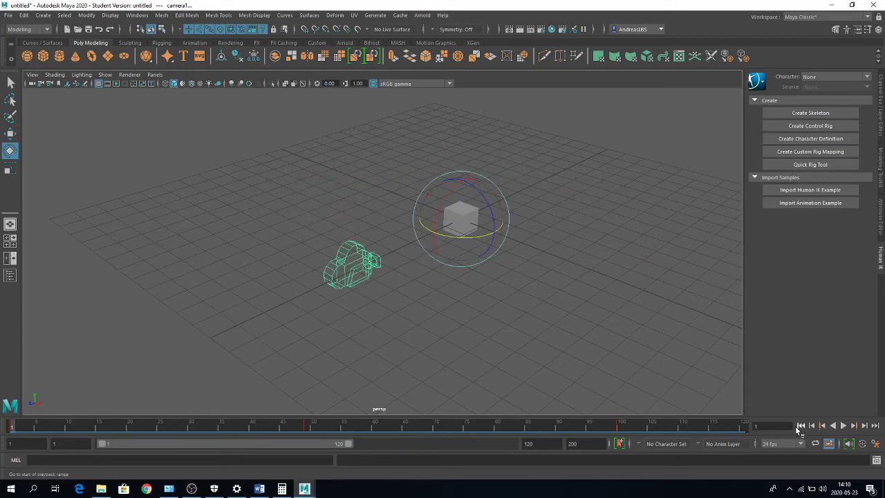
click(130, 15)
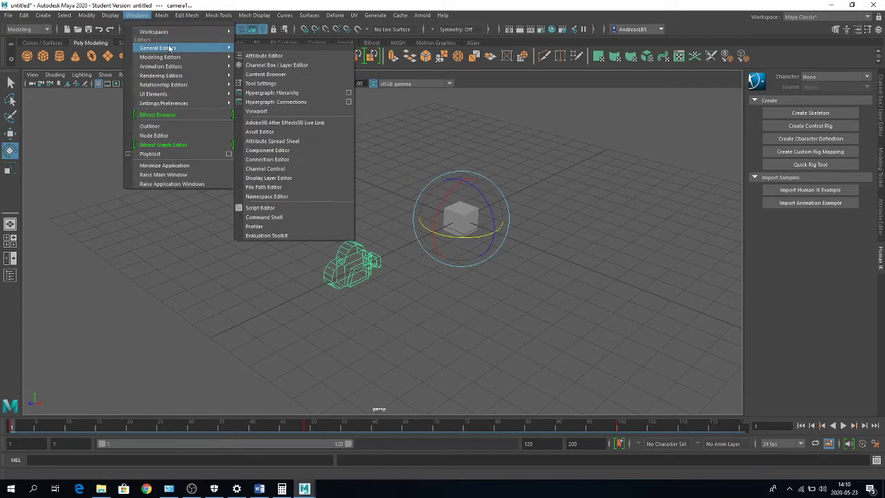
Step: Apply Flat then Linear tangents to camera1's keys in the Graph Editor and preview the orbit
click(266, 68)
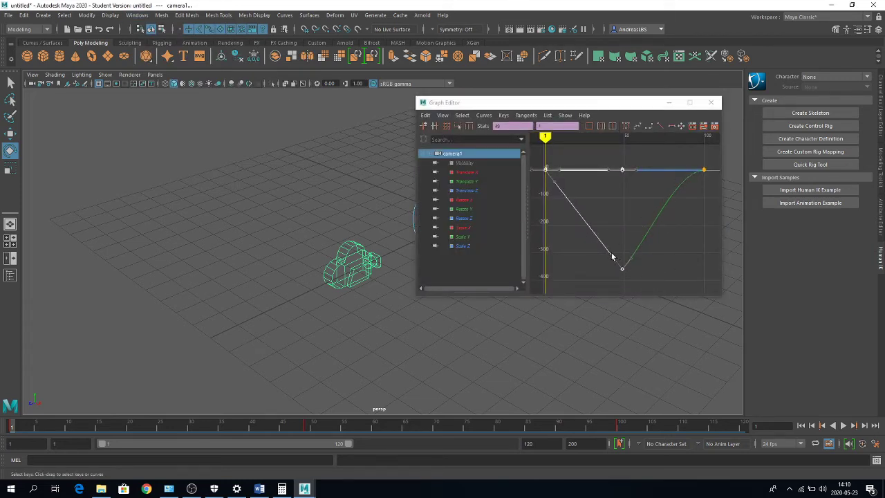
drag(702, 279, 534, 146)
click(682, 246)
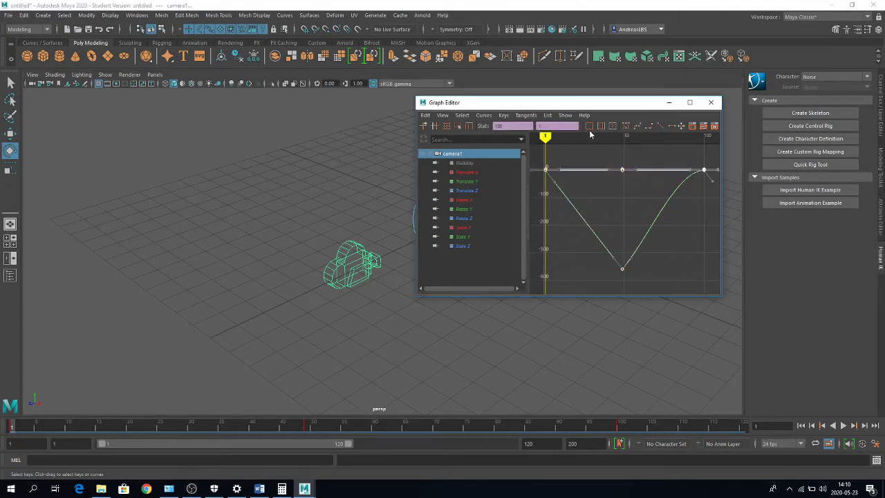
click(669, 127)
click(659, 127)
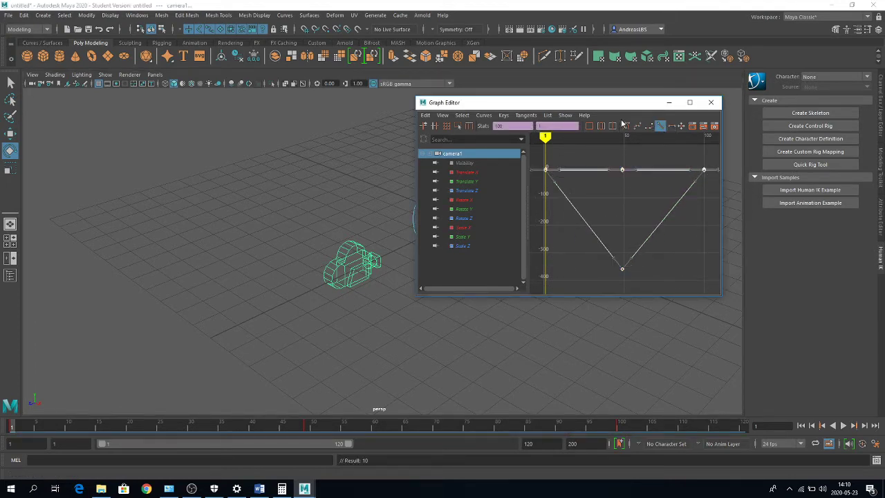
click(843, 426)
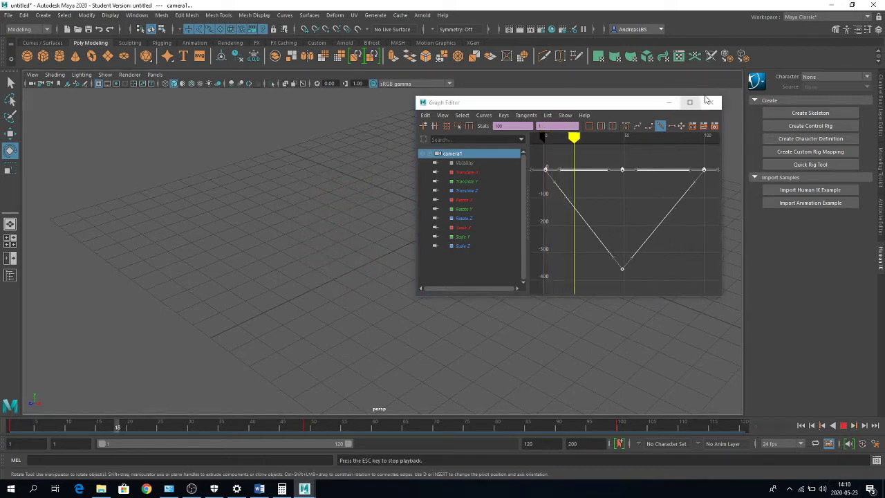
click(708, 102)
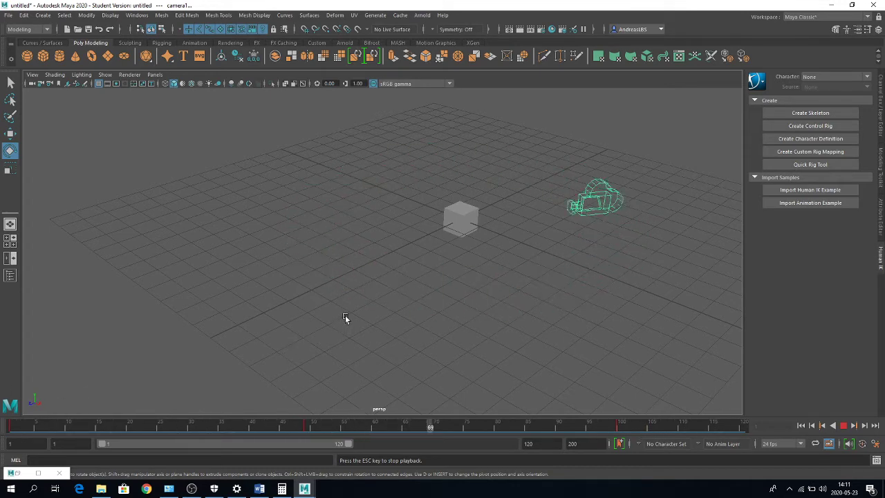
Step: Stop playback and set all of camera1's keys to Spline tangents in the Graph Editor
click(844, 426)
click(801, 425)
click(15, 473)
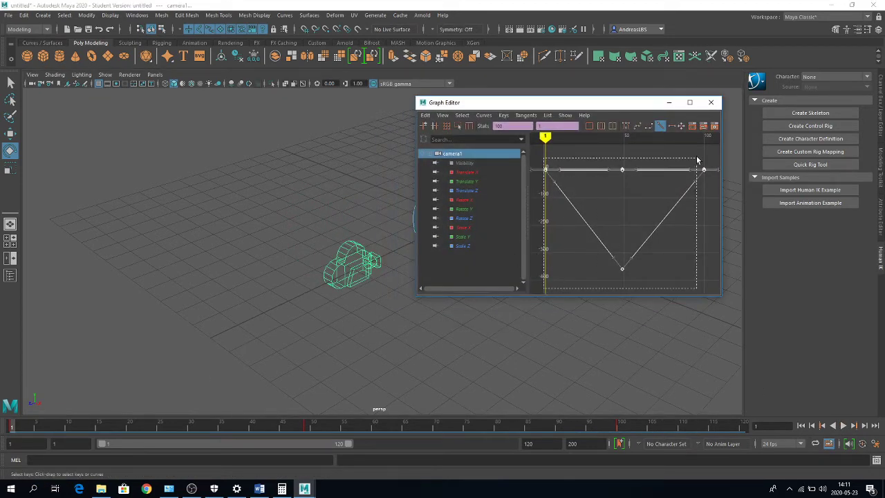
drag(696, 158, 697, 159)
click(674, 128)
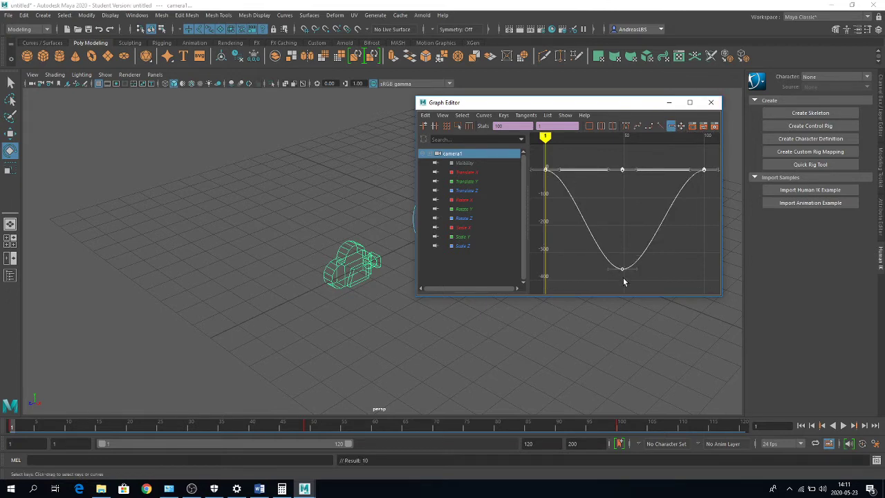
click(710, 102)
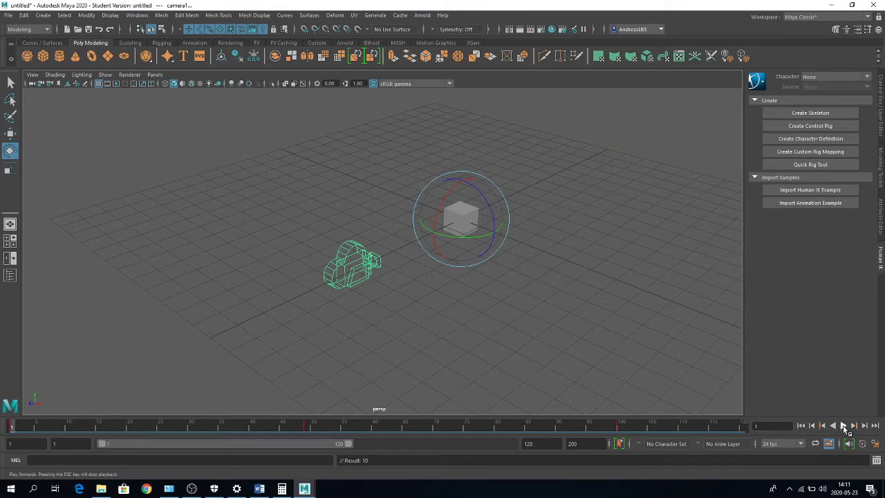
Step: Play back the eased orbit twice and scrub to around frame 103
click(843, 425)
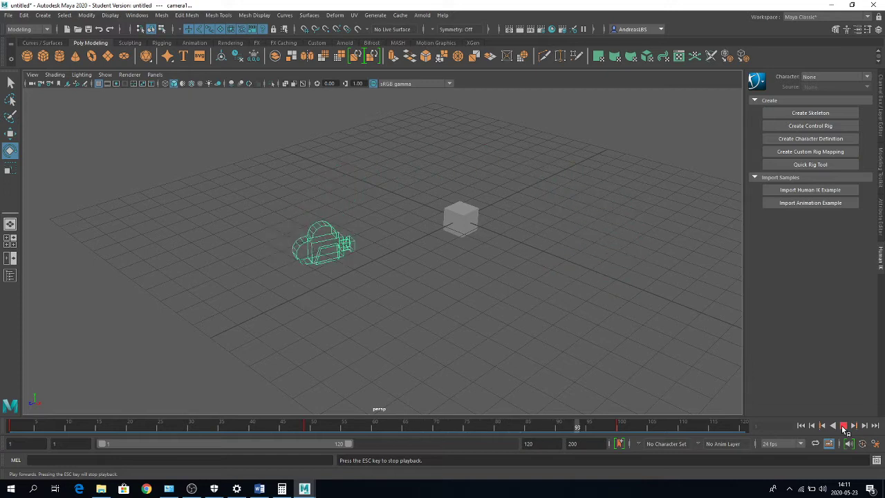
click(841, 425)
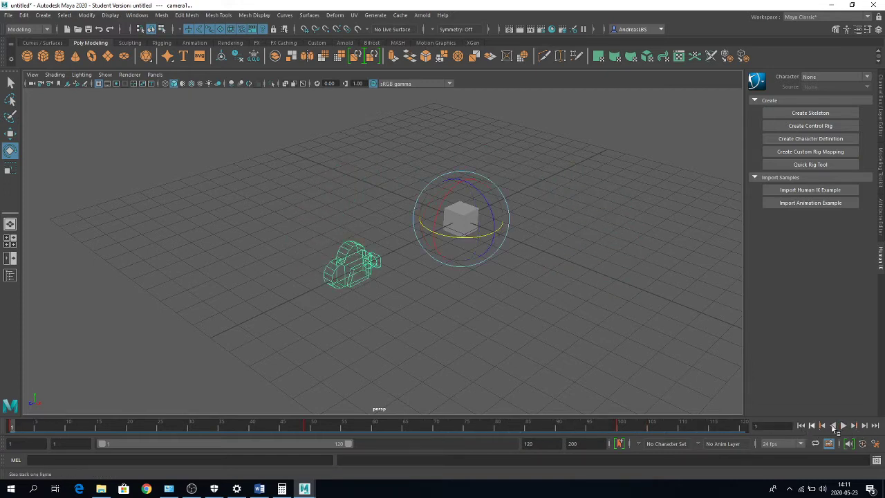
click(843, 426)
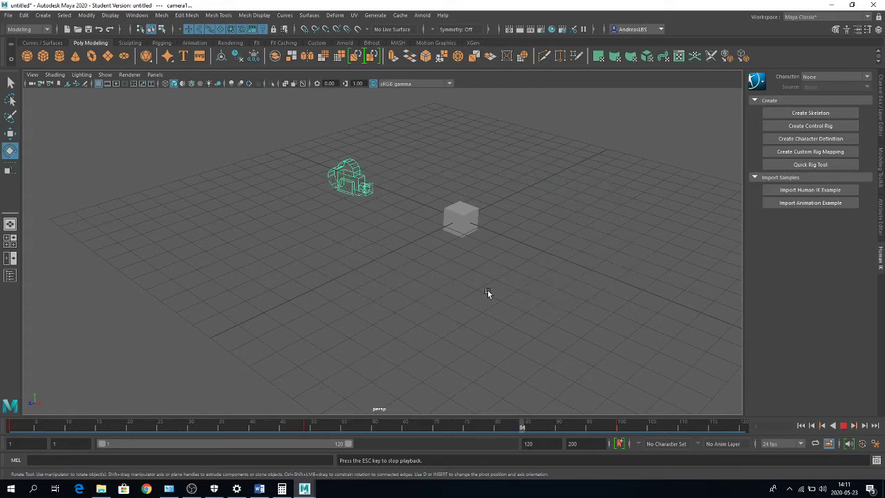
click(843, 425)
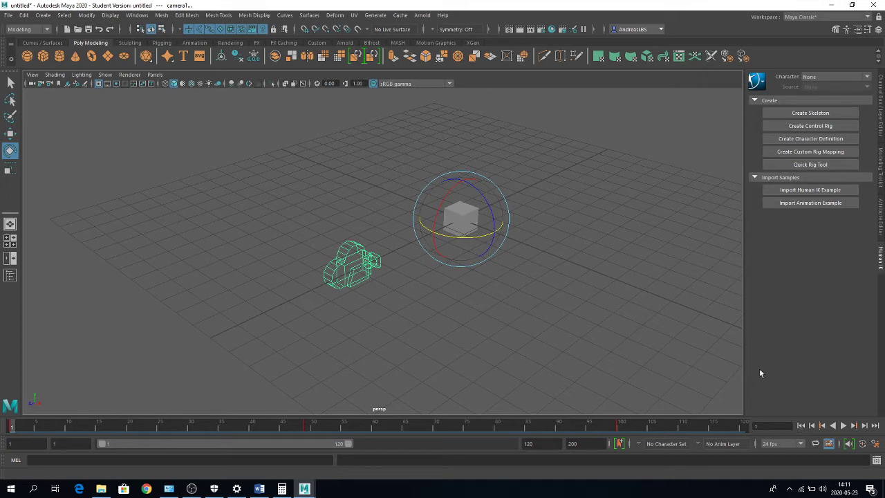
drag(669, 430, 639, 425)
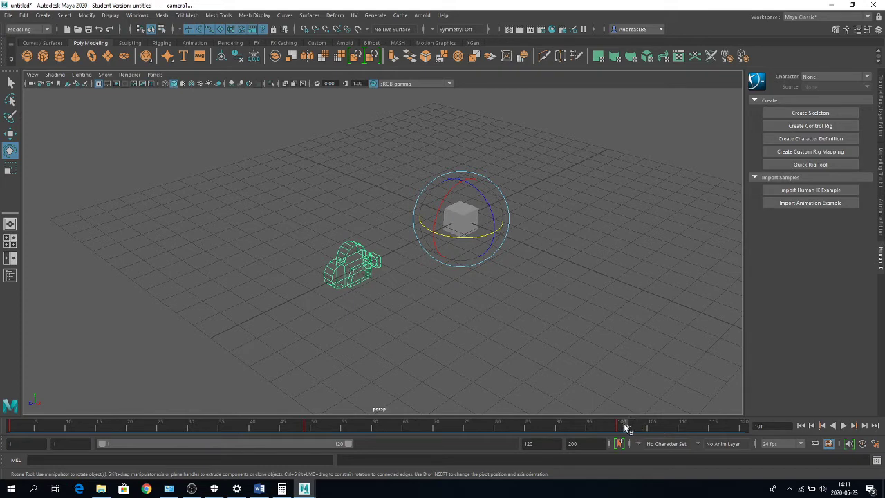
Step: Select a time-slider range and slide camera1's keys later, then earlier, moving the start from frame 4 to 8
shift+drag(626, 428, 33, 427)
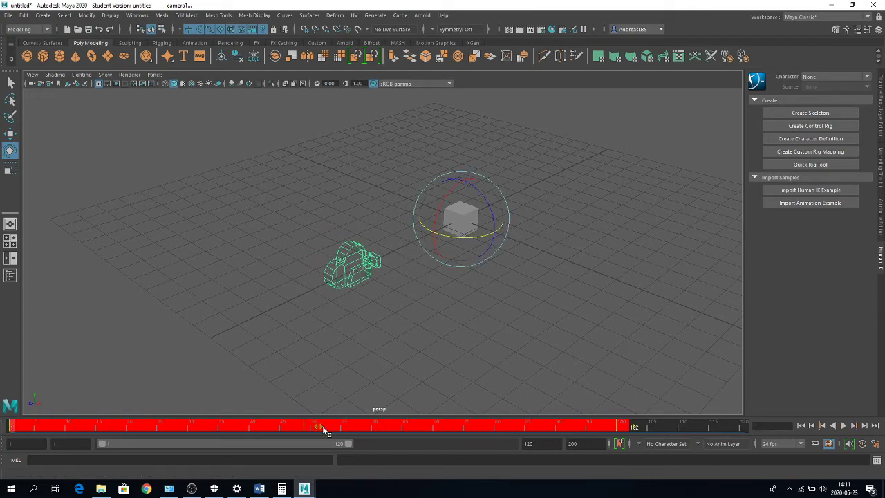
key(alt+v)
drag(327, 428, 369, 425)
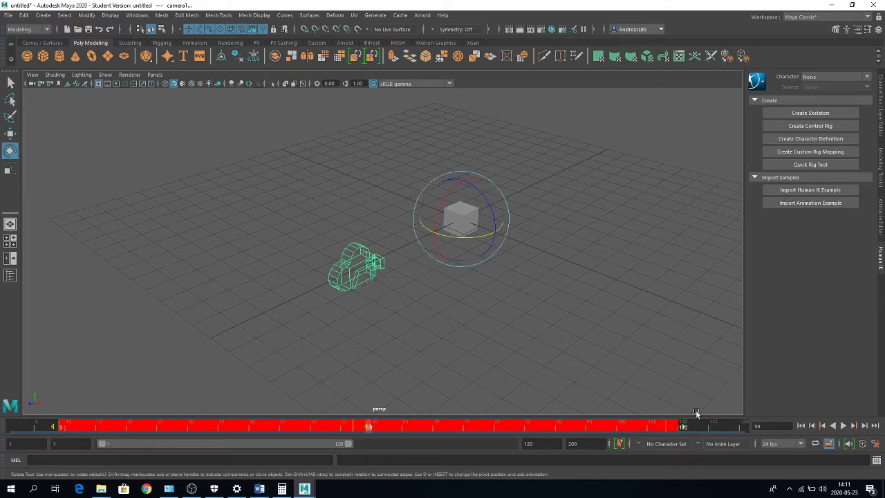
mouse_move(372, 429)
mouse_down()
mouse_move(640, 426)
mouse_move(123, 425)
mouse_up()
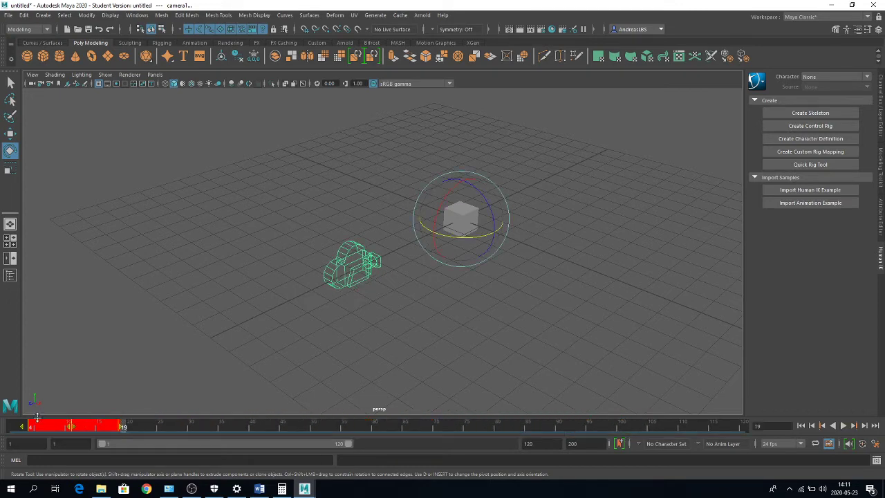
drag(23, 430, 64, 429)
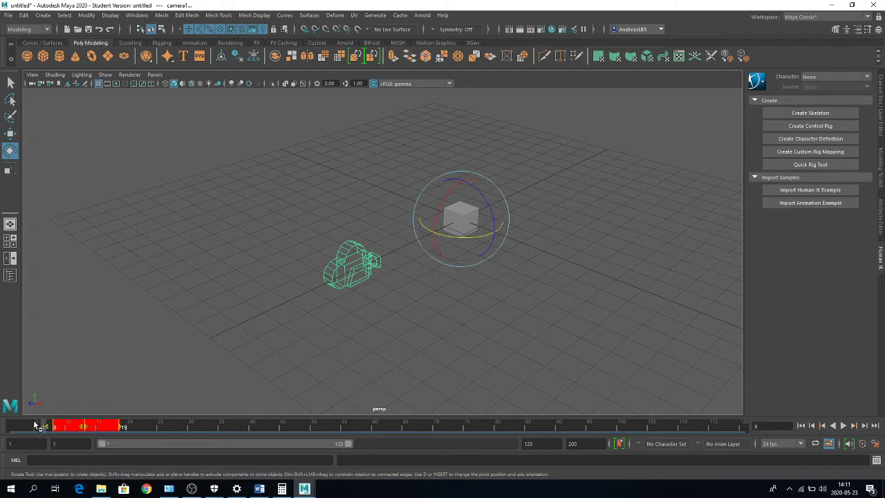
drag(43, 429, 108, 432)
key(Escape)
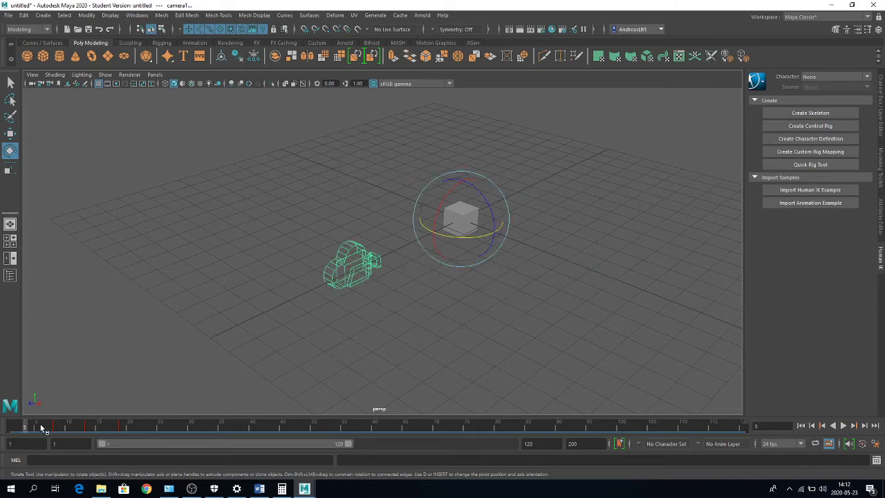
Step: Scale the frames 7–25 range out to frame 120, play it back, then select frames 1–88
shift+drag(48, 428, 148, 430)
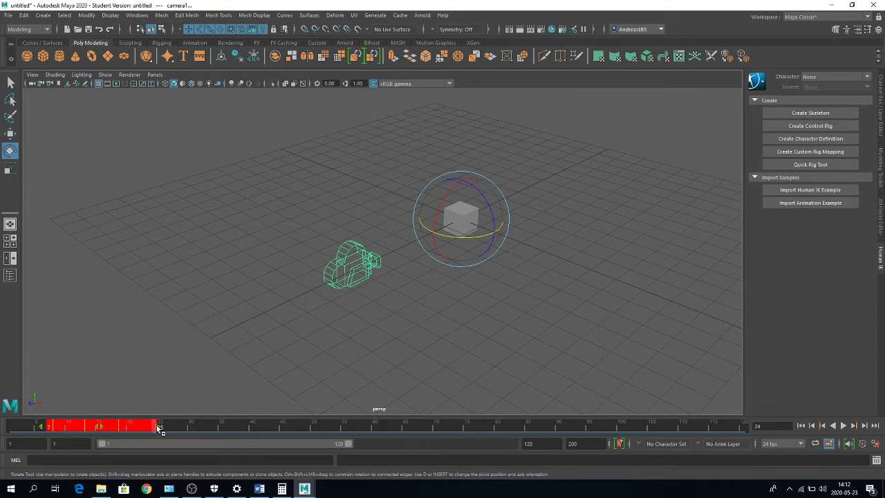
shift+drag(152, 428, 849, 444)
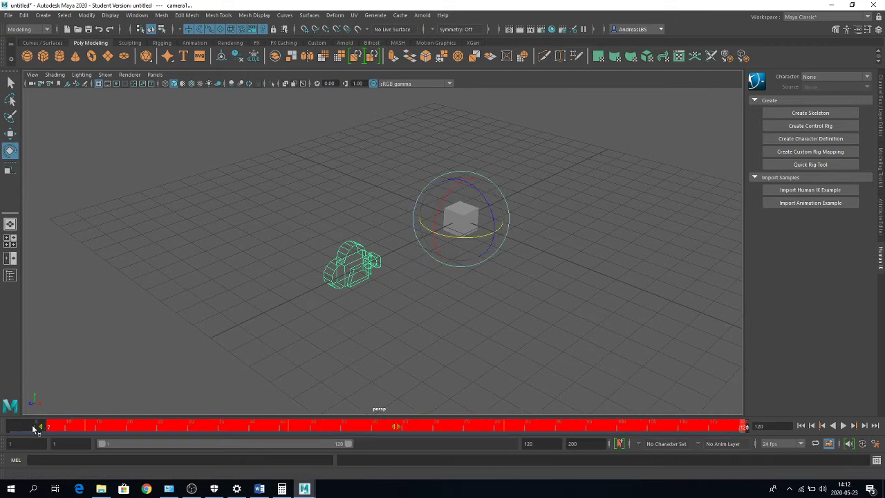
key(alt+v)
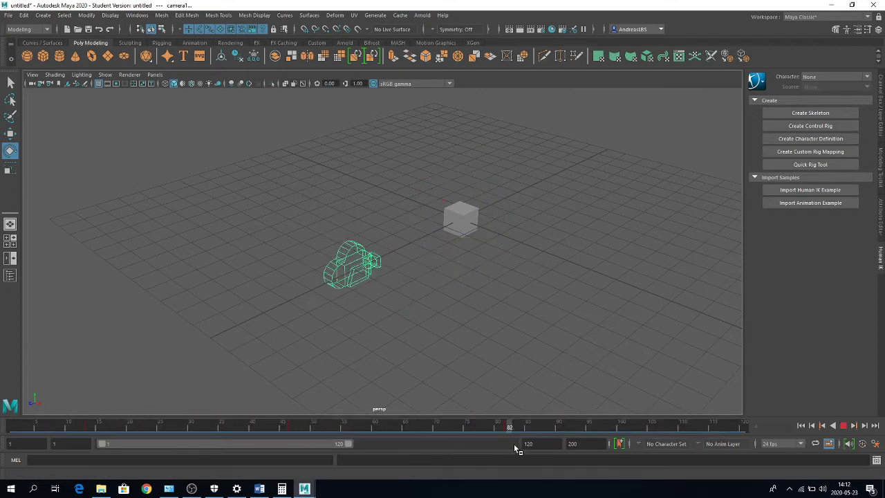
key(Escape)
click(842, 426)
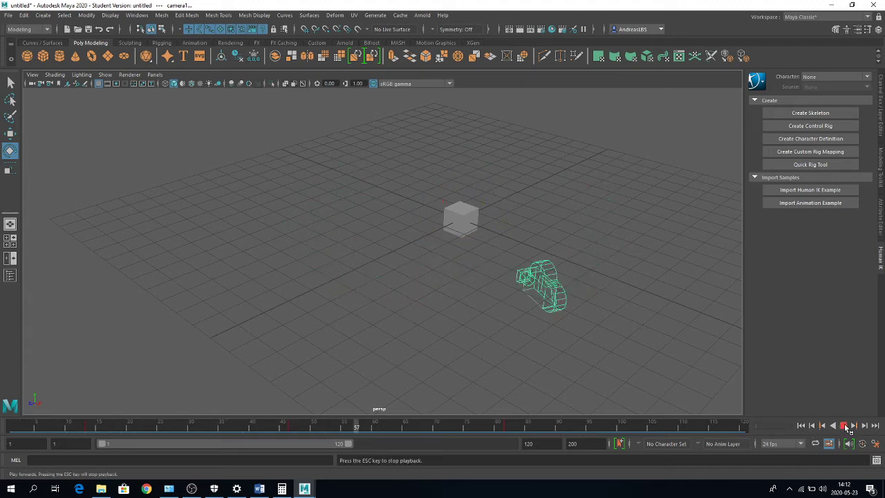
click(843, 426)
click(801, 426)
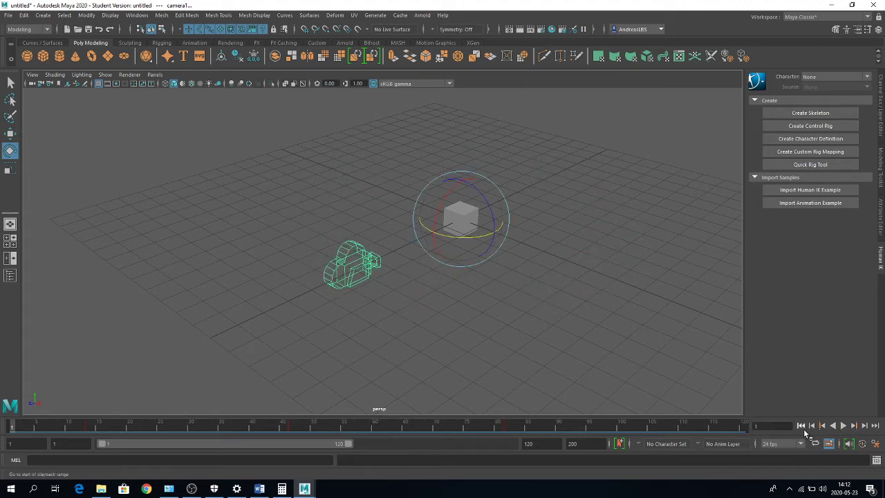
shift+drag(536, 426, 64, 423)
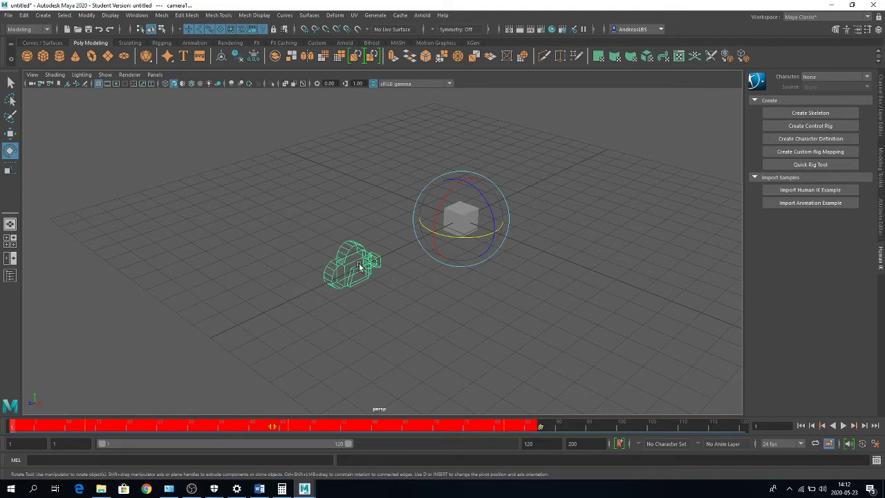
Step: Delete the keys in the selected frame range and play the result
right_click(278, 424)
click(320, 275)
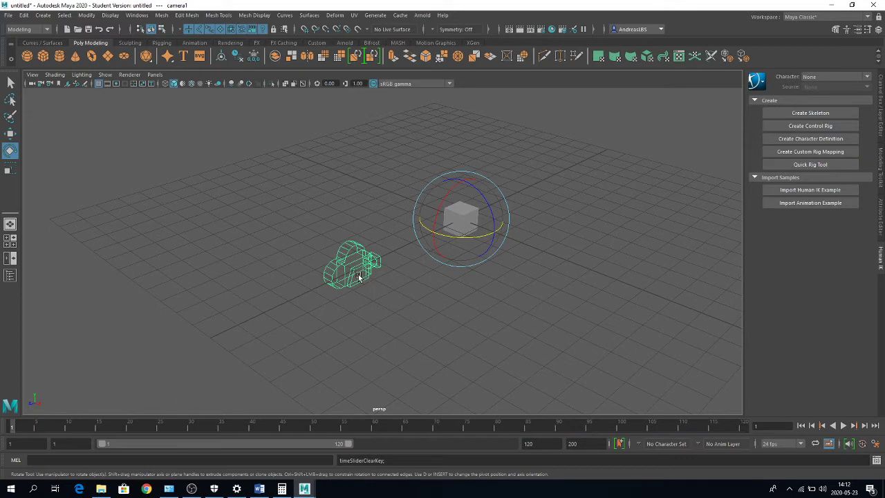
key(alt+v)
click(21, 428)
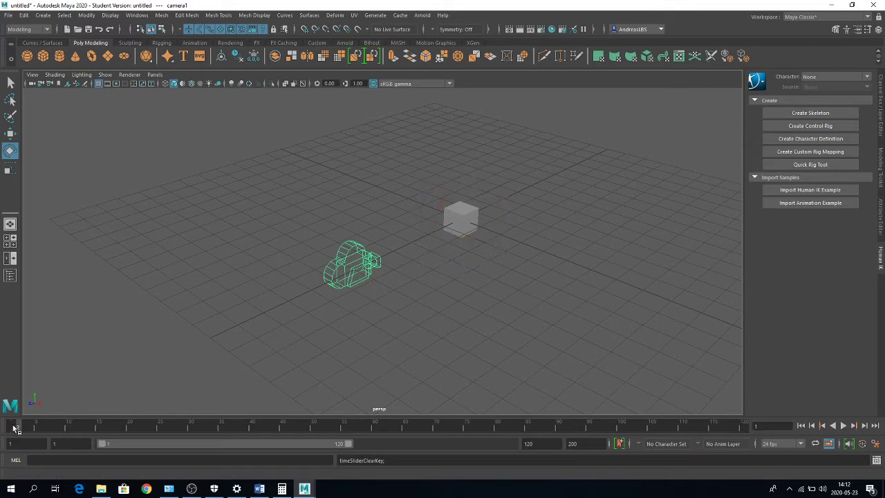
Step: Key a new rotation at frame 17, swing it back around frame 34, and play from the start
drag(59, 423, 110, 423)
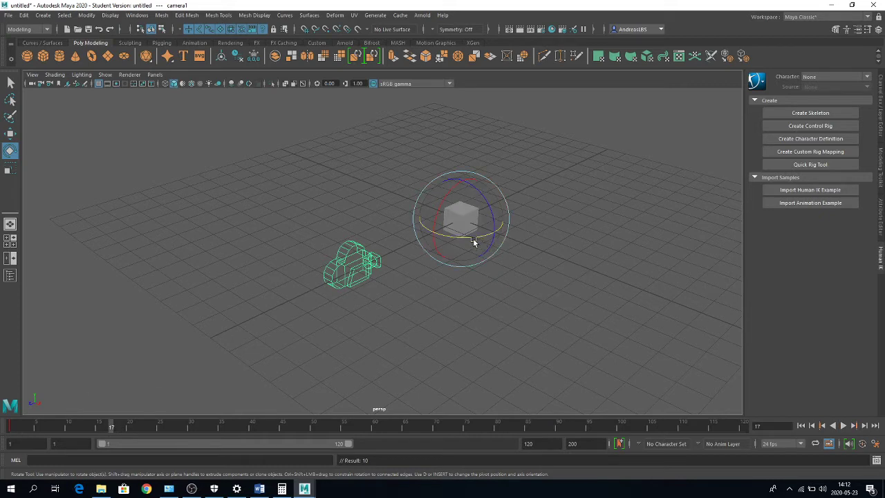
drag(473, 239, 380, 241)
key(s)
drag(142, 425, 210, 429)
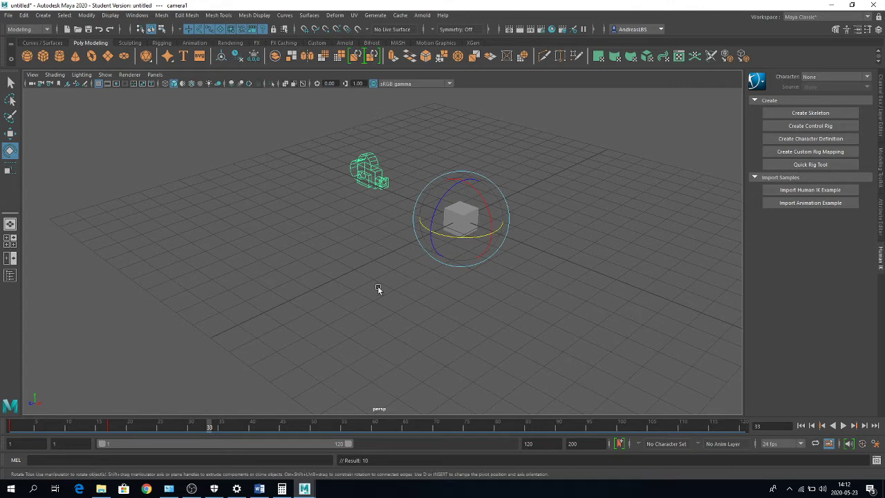
drag(459, 237, 512, 229)
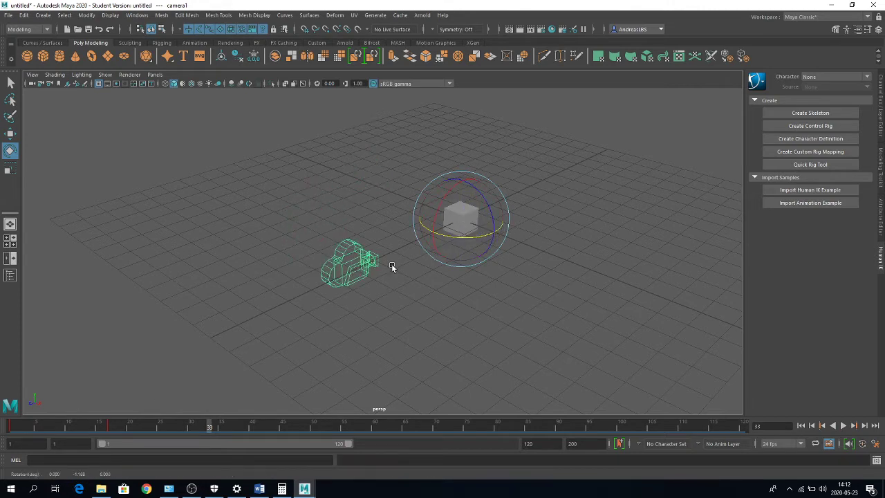
click(9, 427)
key(alt+v)
key(alt+v)
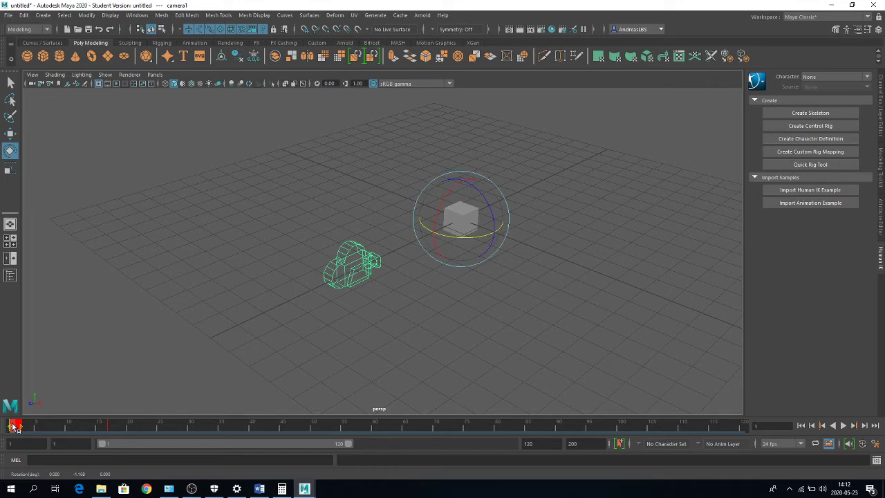
Step: Copy the keys at the current frame and paste them at frame 31
right_click(14, 426)
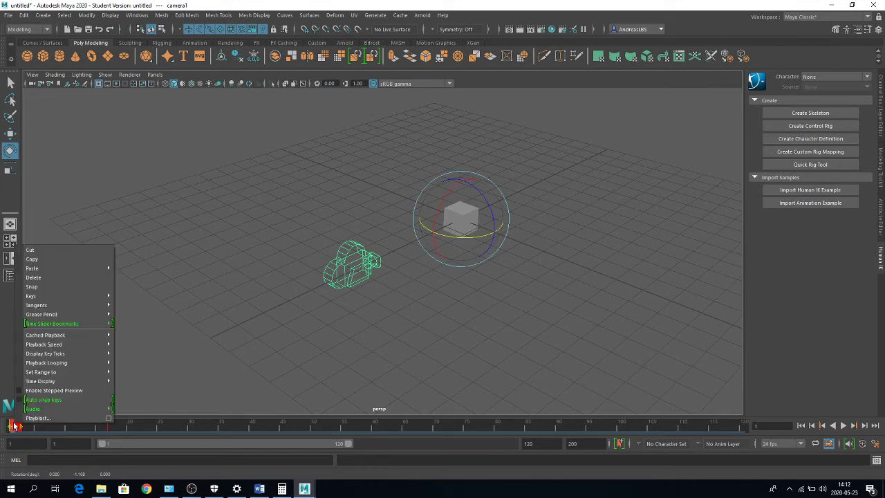
click(75, 259)
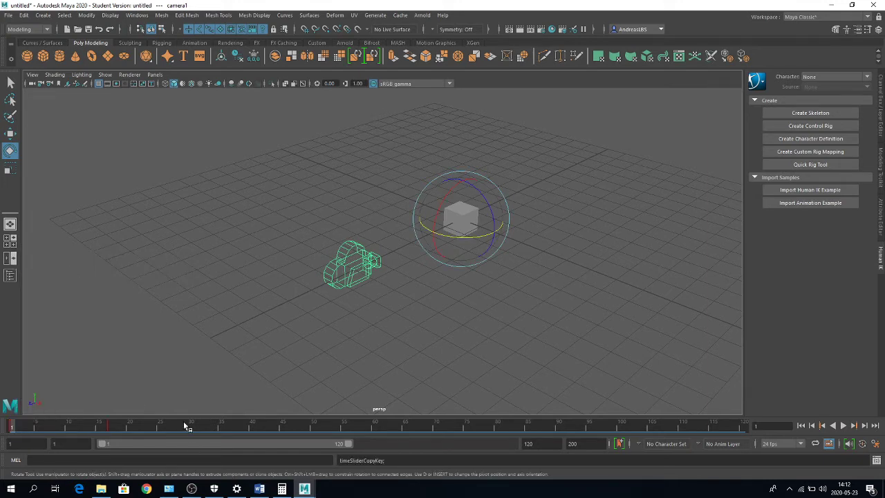
drag(183, 423, 195, 425)
right_click(196, 426)
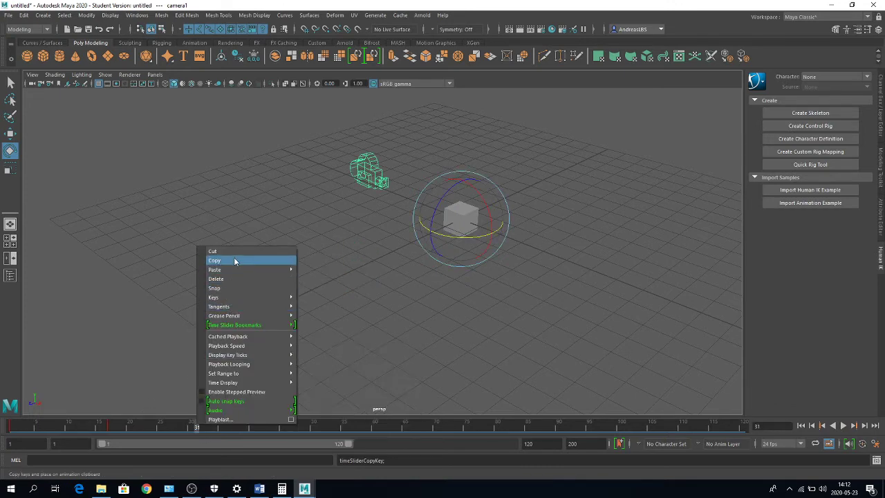
click(325, 271)
drag(187, 427, 11, 427)
click(461, 218)
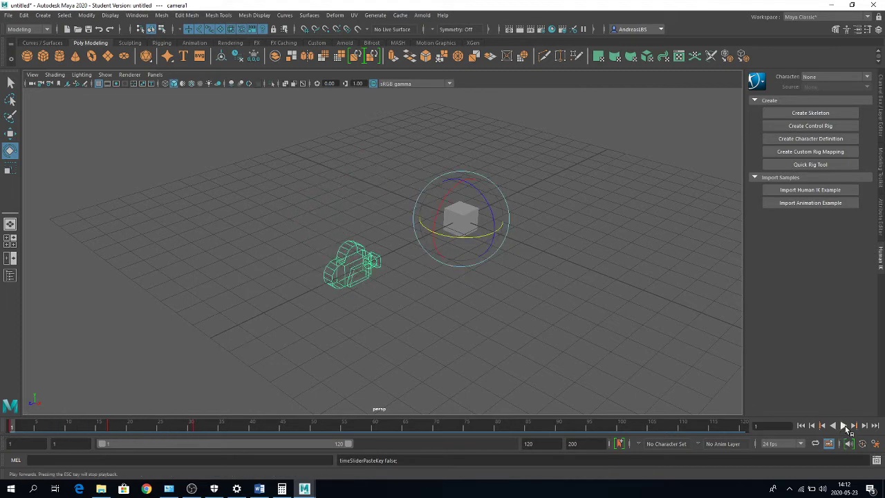
Step: Replay the animation and drag the range slider so playback runs from frame 3 to 200
click(843, 426)
click(843, 426)
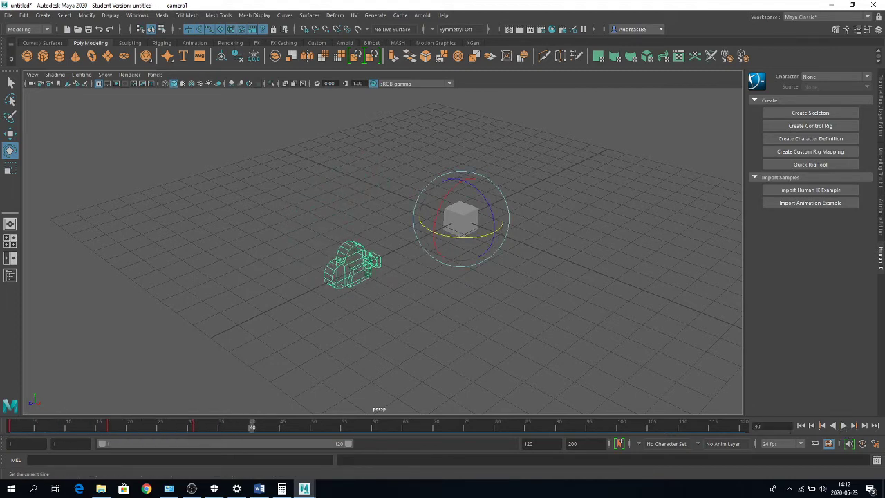
click(801, 425)
mouse_move(268, 446)
mouse_down()
mouse_move(357, 446)
mouse_move(171, 448)
mouse_move(545, 451)
mouse_up()
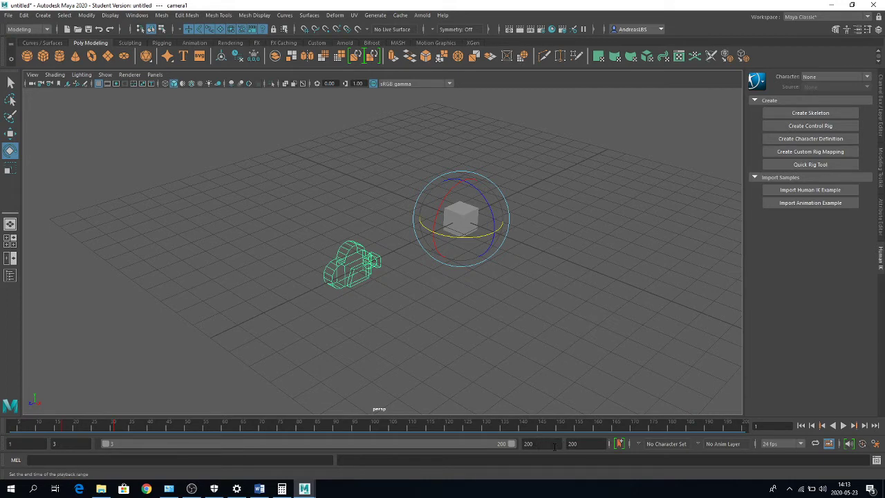
Step: Set the animation end frame to 1000 and the playback end frame to 300
click(553, 444)
text(1000)
key(Return)
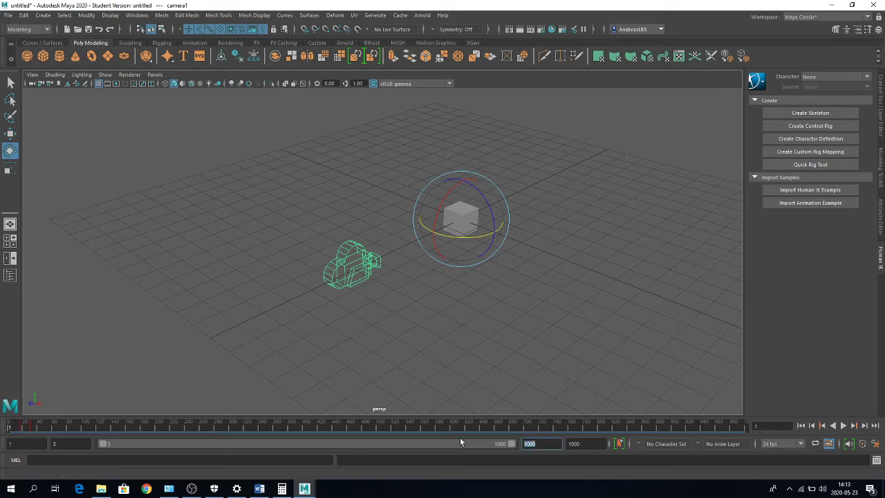
text(300)
key(Return)
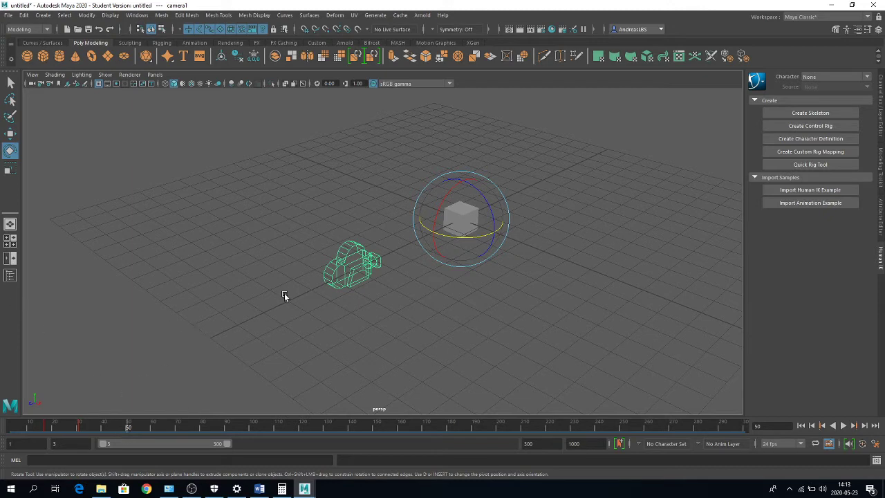
Step: Rename camera1 to 'scen1' in the Outliner
click(11, 275)
double_click(51, 146)
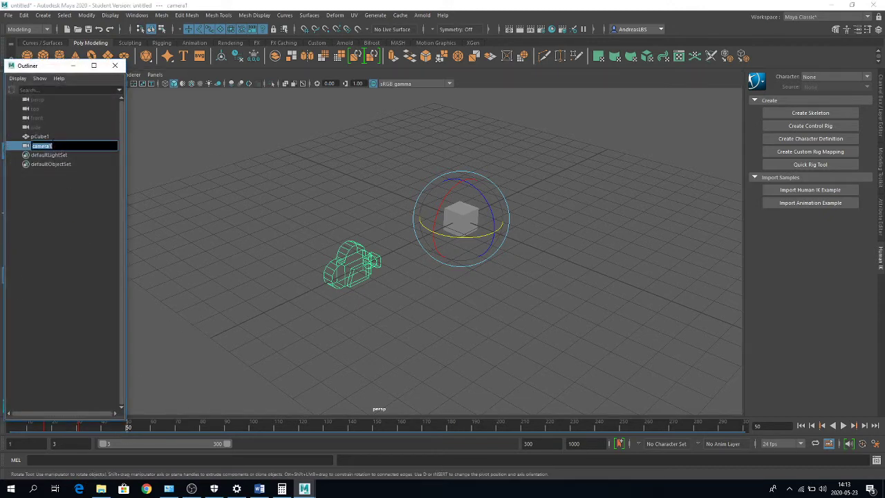
text(scen1)
key(Return)
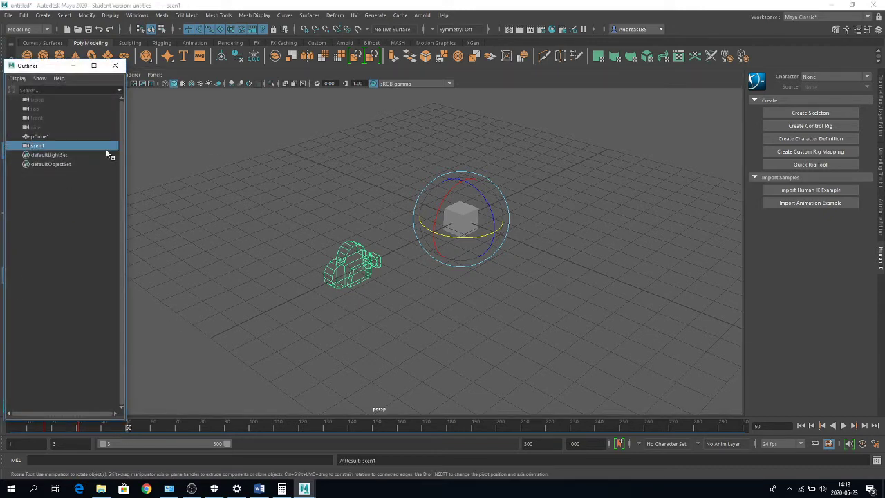
click(115, 65)
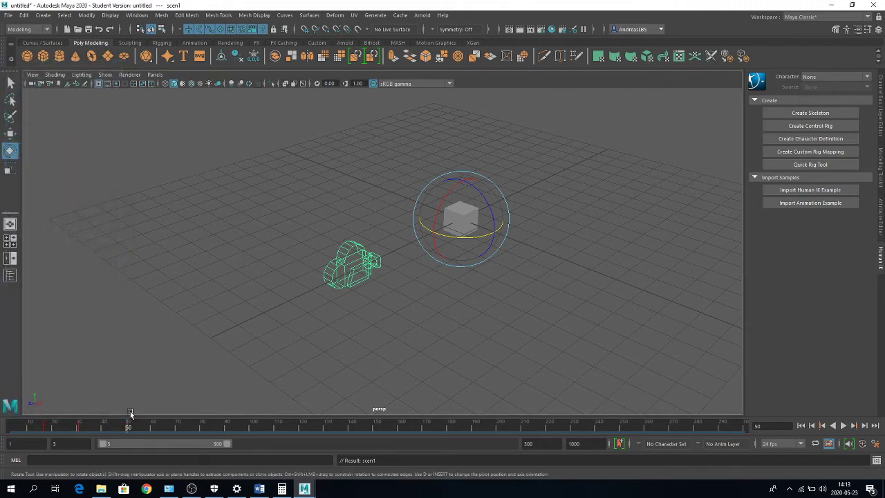
Step: Scrub to frame 28 and play back the camera's swing around the cube
drag(127, 422, 12, 424)
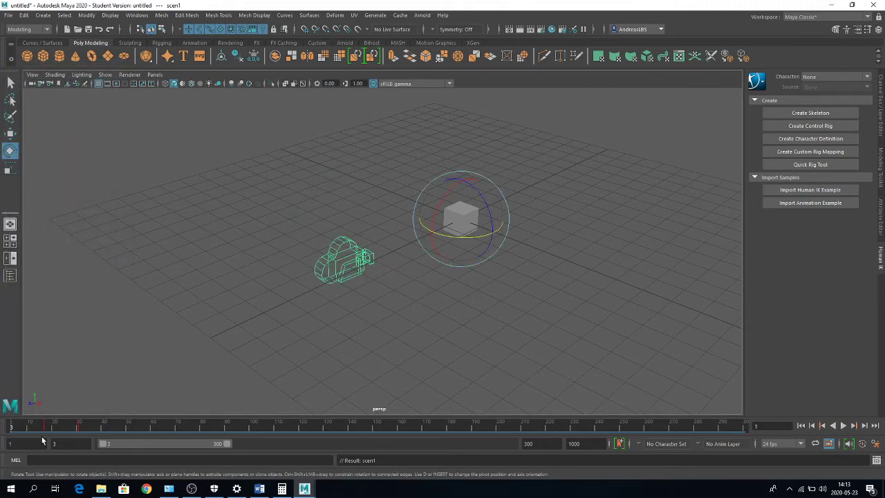
click(842, 426)
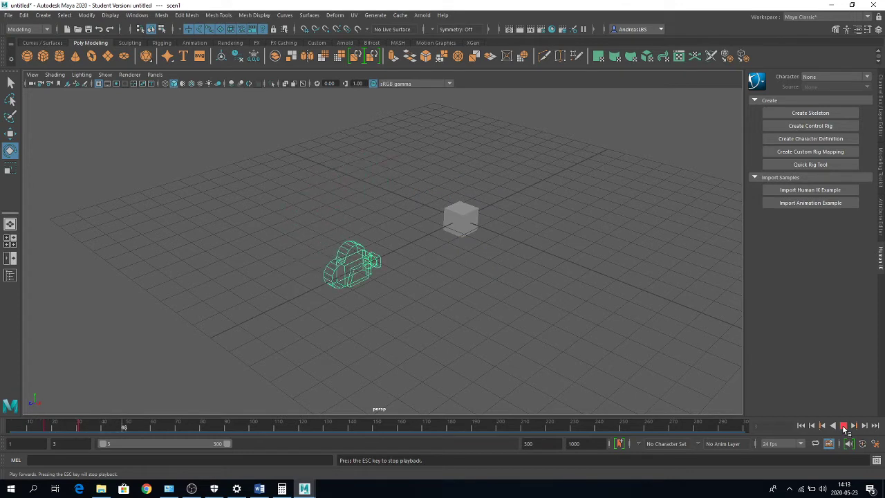
click(842, 426)
click(800, 426)
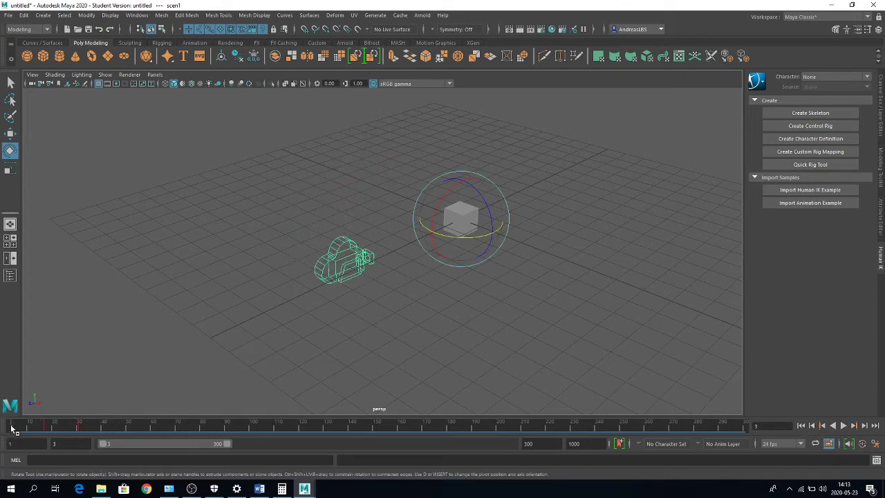
drag(11, 428, 79, 429)
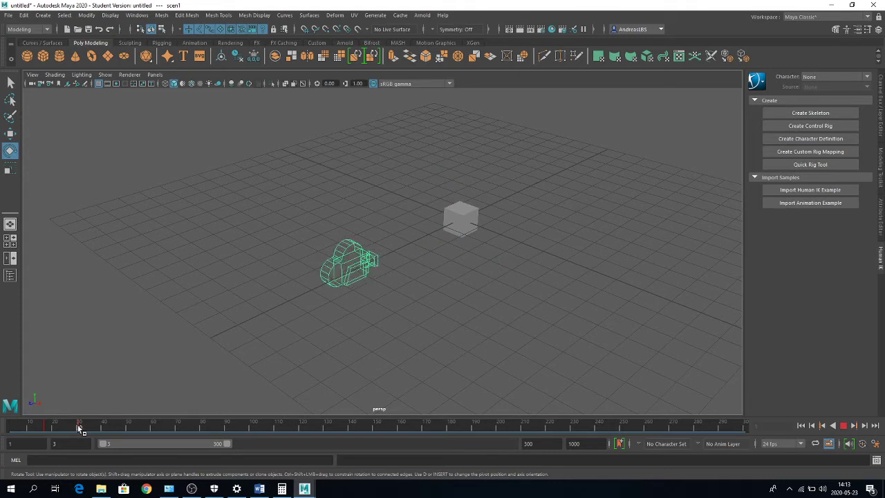
drag(79, 428, 123, 427)
click(76, 426)
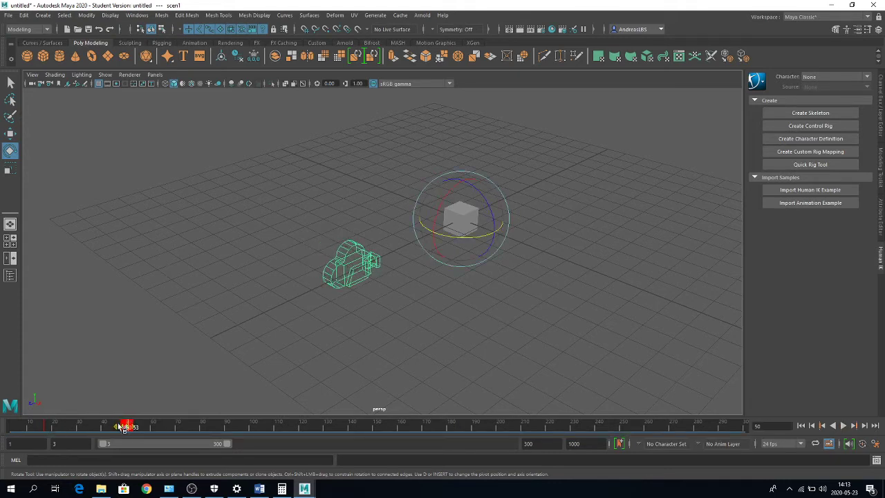
key(alt+v)
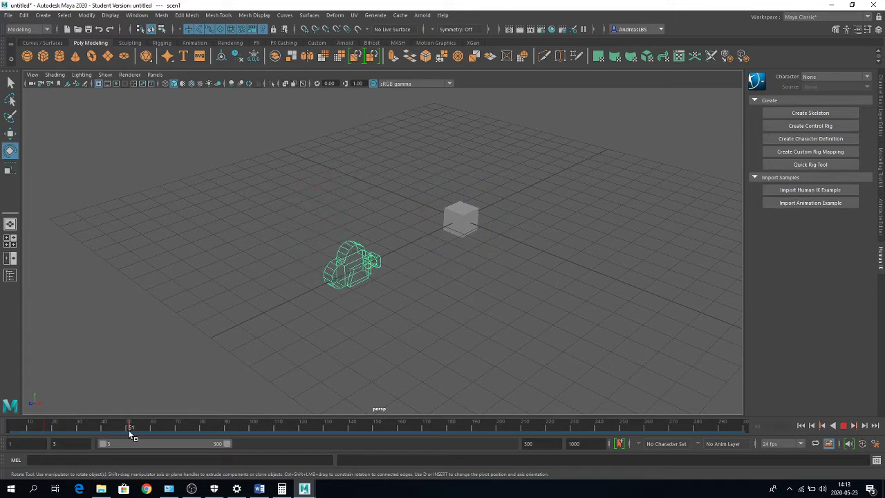
mouse_move(131, 436)
mouse_down()
mouse_move(26, 431)
mouse_move(127, 435)
mouse_move(44, 430)
mouse_move(121, 430)
mouse_move(76, 430)
mouse_move(27, 406)
mouse_up()
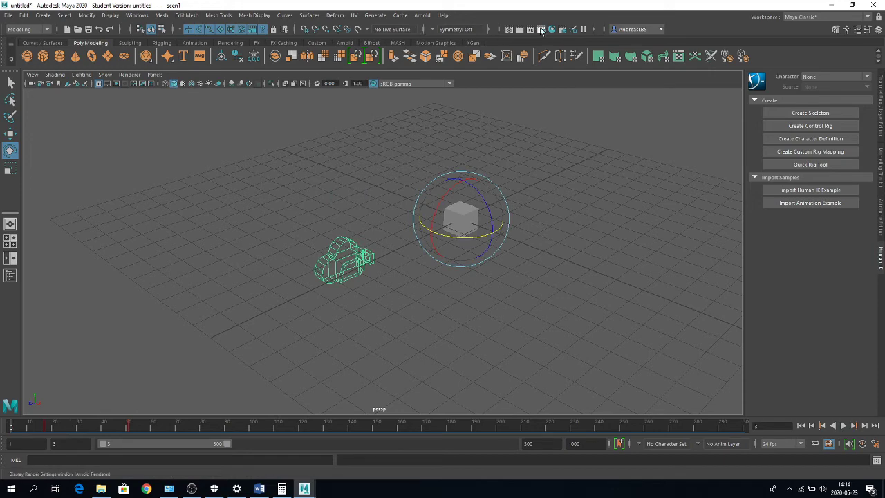
Step: Open Render Settings and set the image size preset to HD_720 (1280 × 720)
click(543, 32)
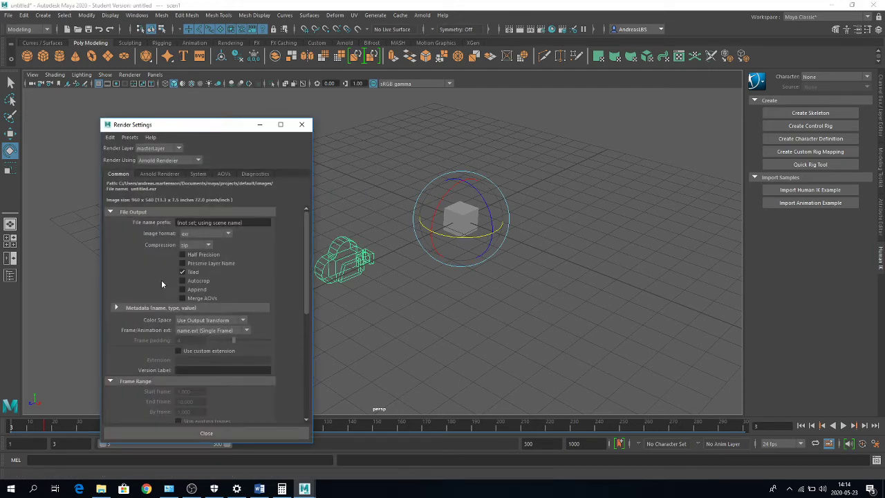
scroll(147, 284, down, 5)
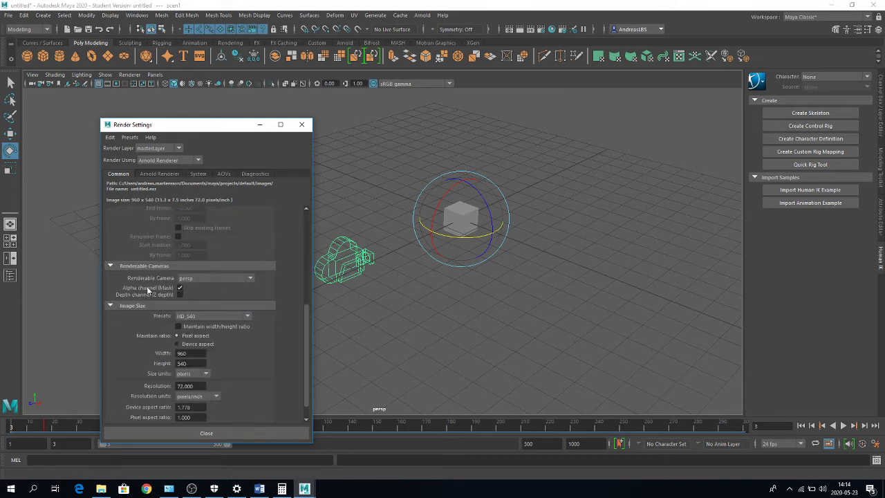
click(191, 316)
click(196, 385)
click(197, 317)
click(187, 326)
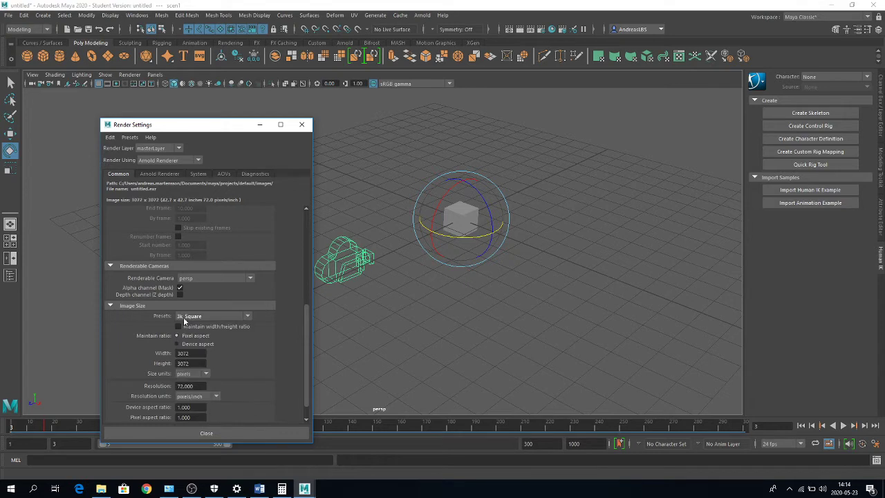
click(185, 317)
click(188, 391)
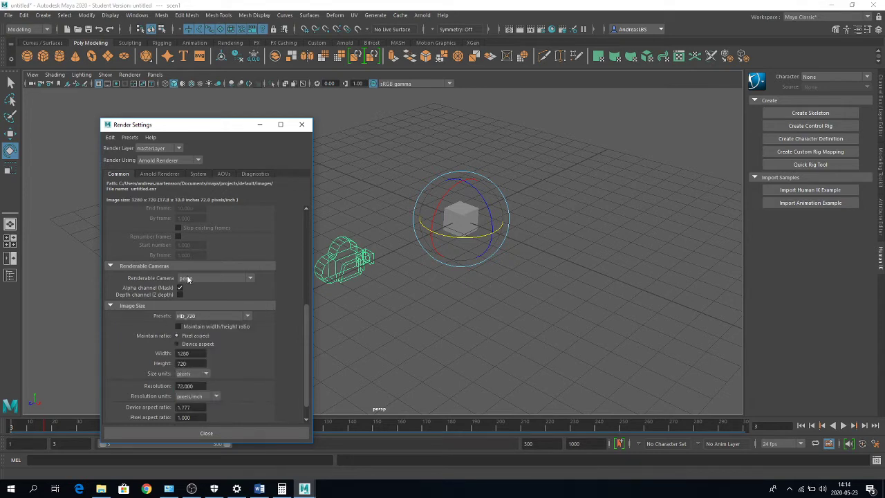
Step: Choose which camera renders the scene from the Renderable Camera list
click(215, 279)
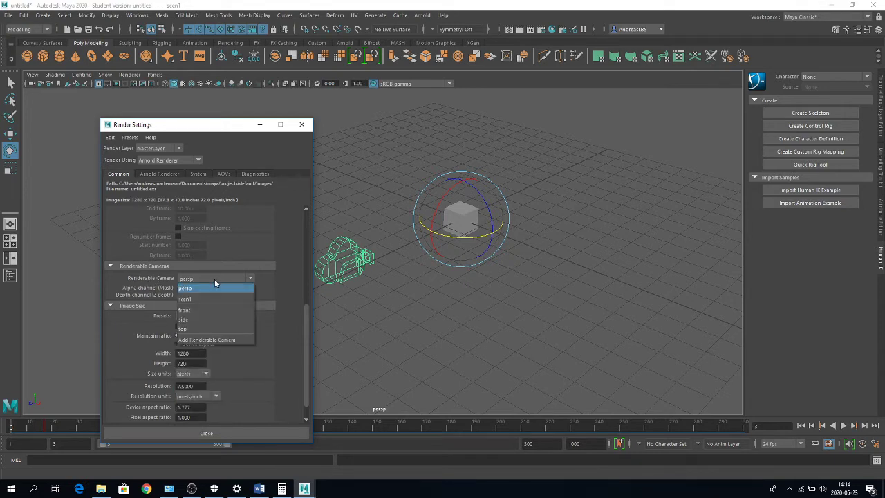
click(211, 295)
scroll(193, 300, up, 5)
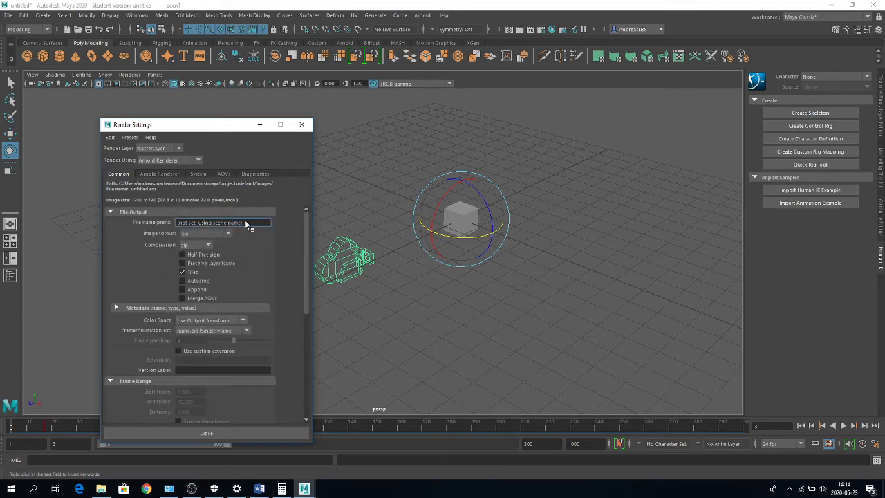
Step: Set the output file name prefix to scen1 and the image format to jpeg
click(246, 224)
text(scen1)
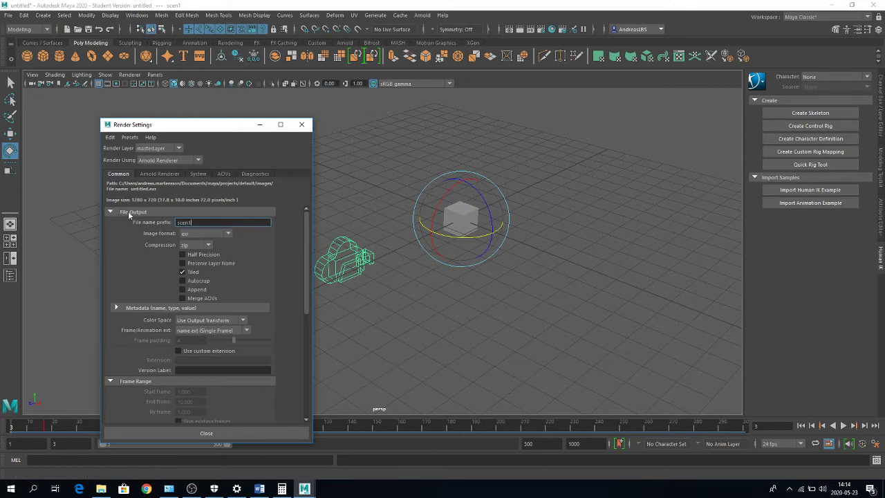
click(203, 233)
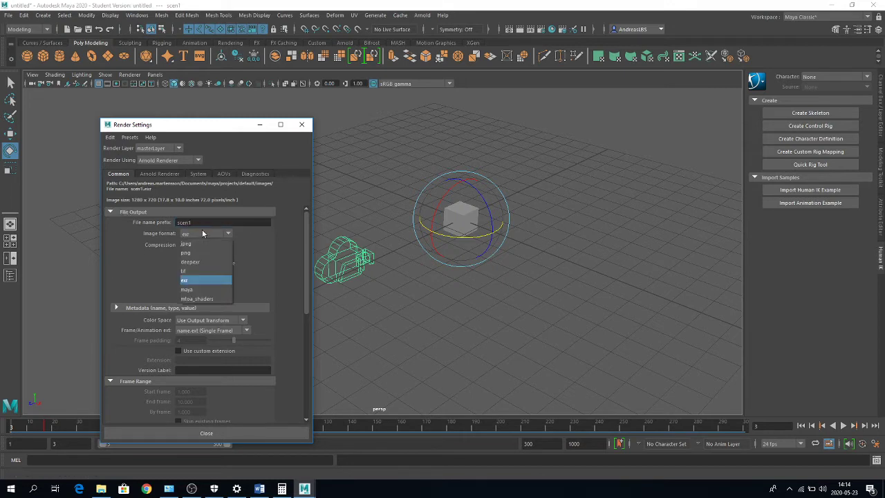
click(188, 243)
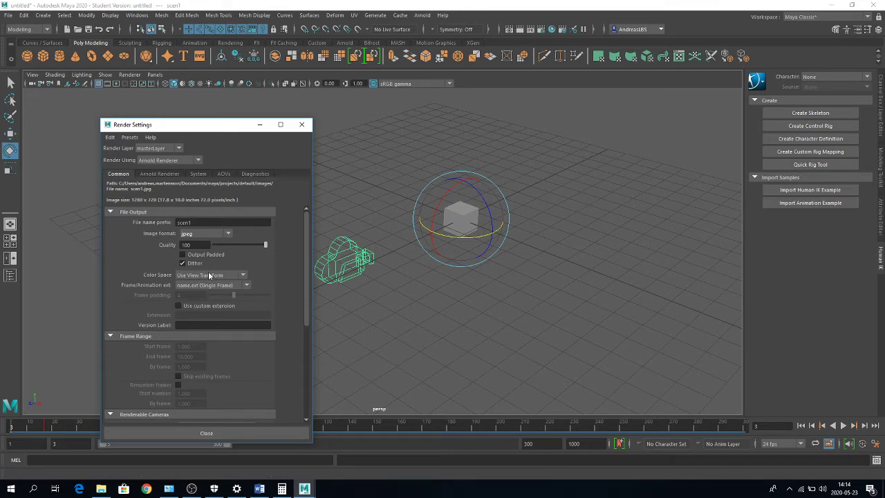
click(211, 289)
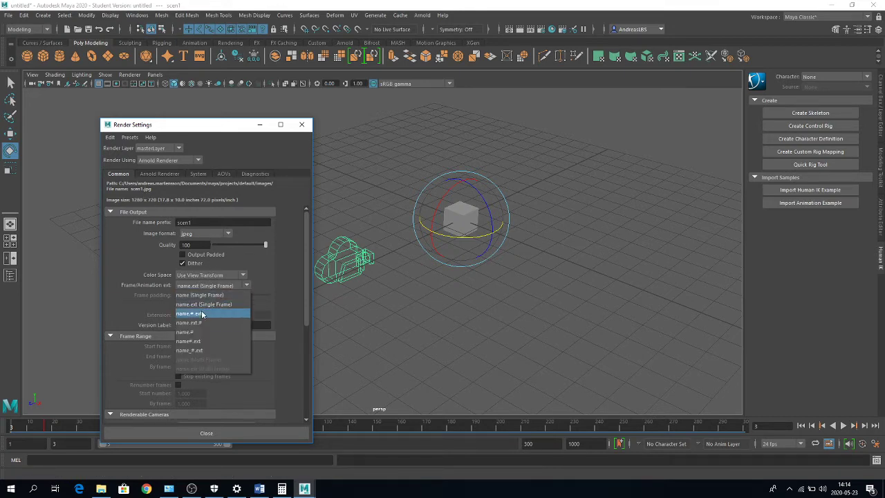
Step: Number output frames as name.#.ext, with end frame 50 and frame padding 0
click(197, 314)
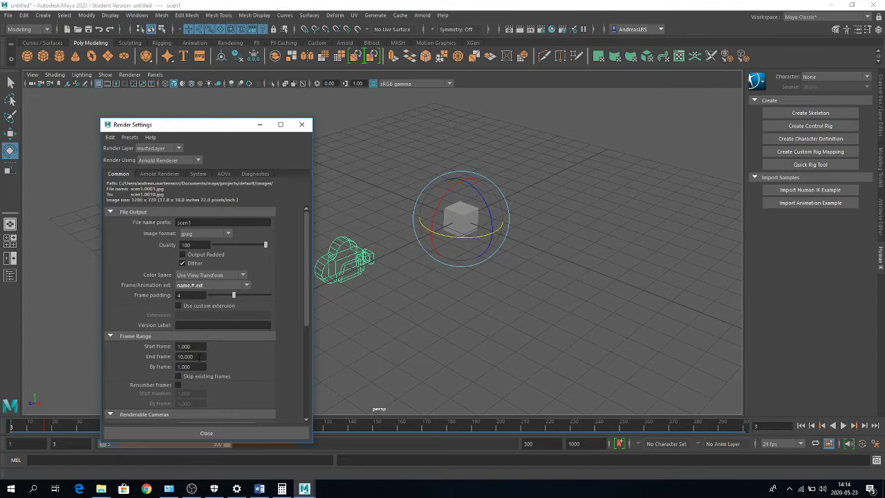
drag(199, 357, 129, 356)
text(50)
key(Return)
drag(233, 296, 210, 296)
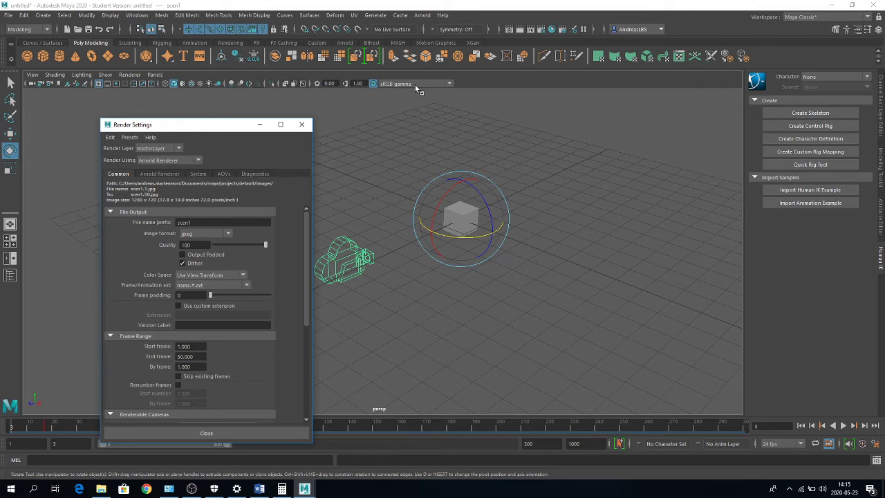
click(211, 275)
Step: Keep Use View Transform color space, raise Arnold Camera (AA) samples to 5, then close Render Settings
click(222, 268)
click(174, 173)
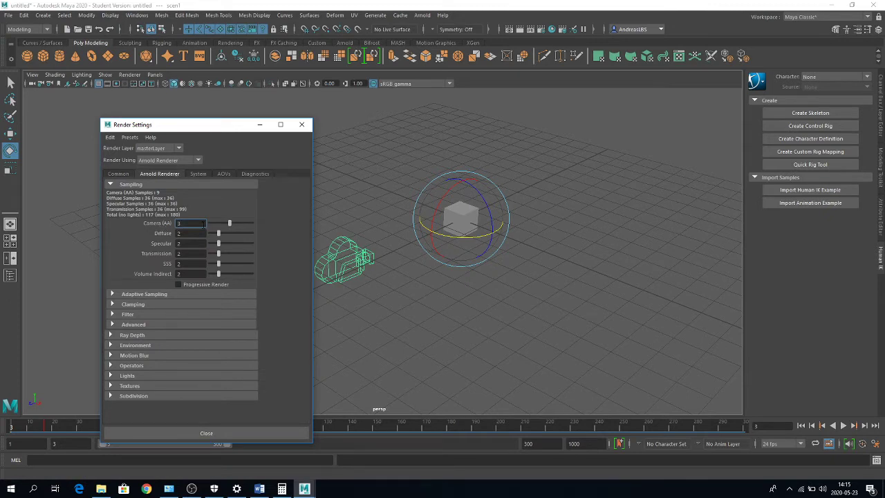
drag(235, 225, 237, 226)
click(119, 337)
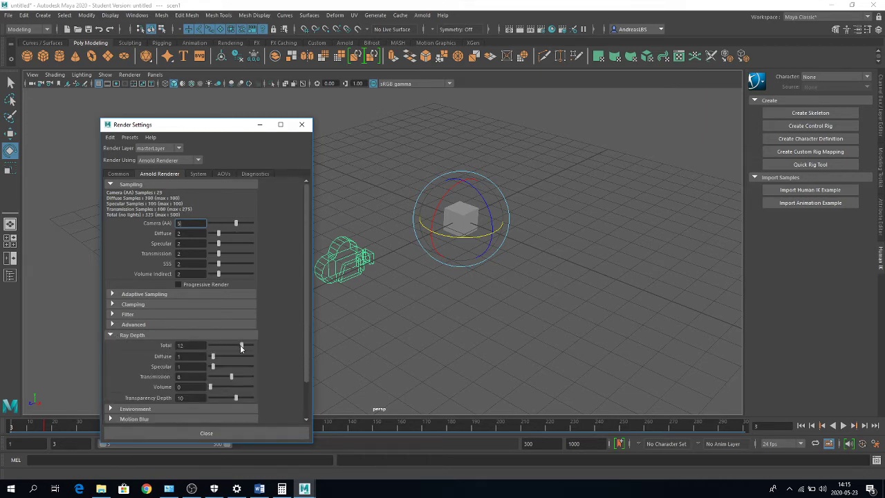
click(301, 124)
Step: Add an Arnold Physical Sky light and assign the existing standardSurface1 material to the cube
click(422, 15)
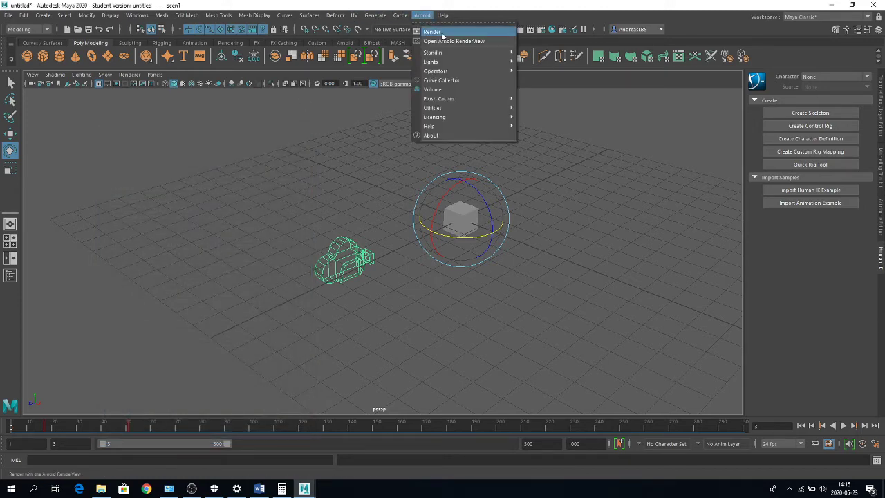
mouse_move(430, 61)
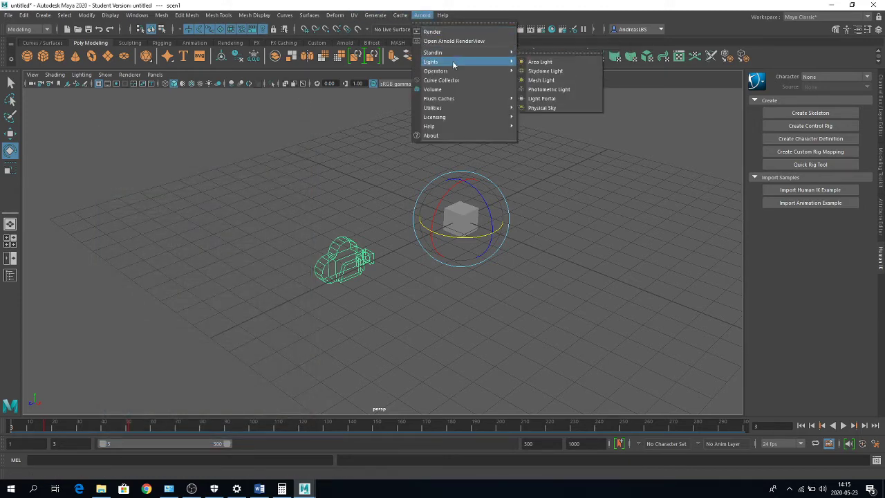
click(542, 108)
click(453, 222)
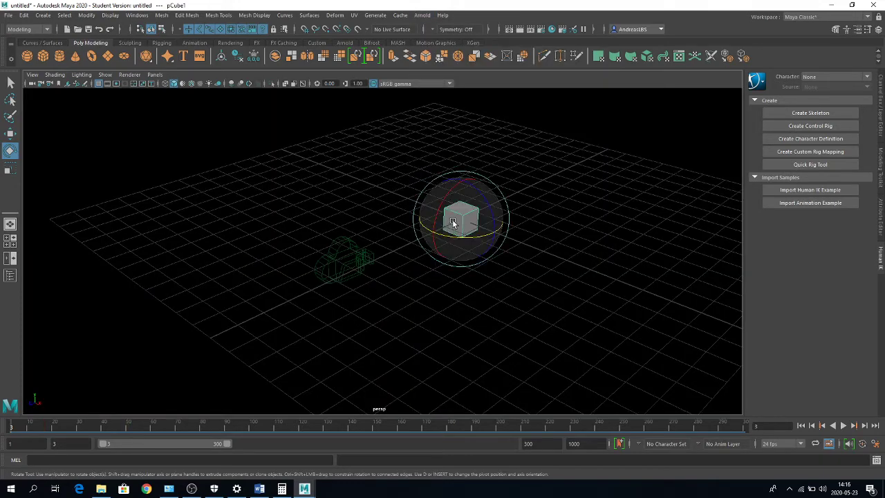
right_click(452, 219)
mouse_move(452, 475)
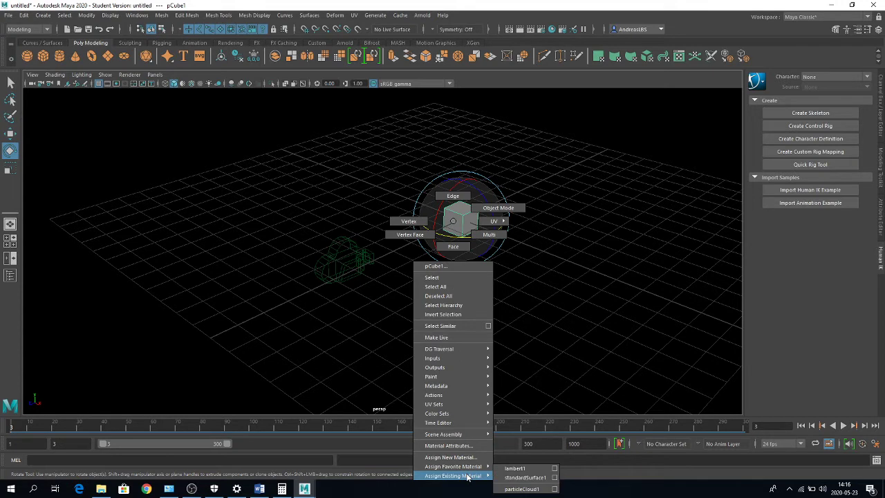
click(525, 477)
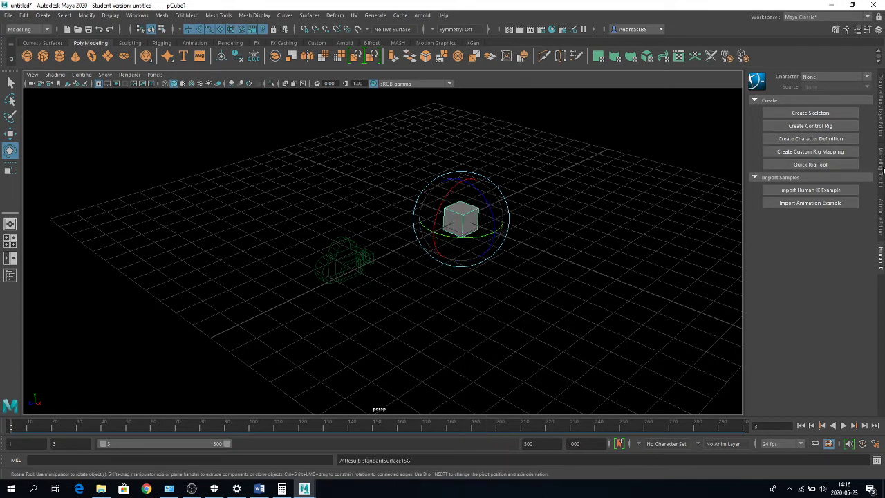
Step: Show the cube's polyCube1 construction attributes in the Attribute Editor
click(881, 215)
click(760, 90)
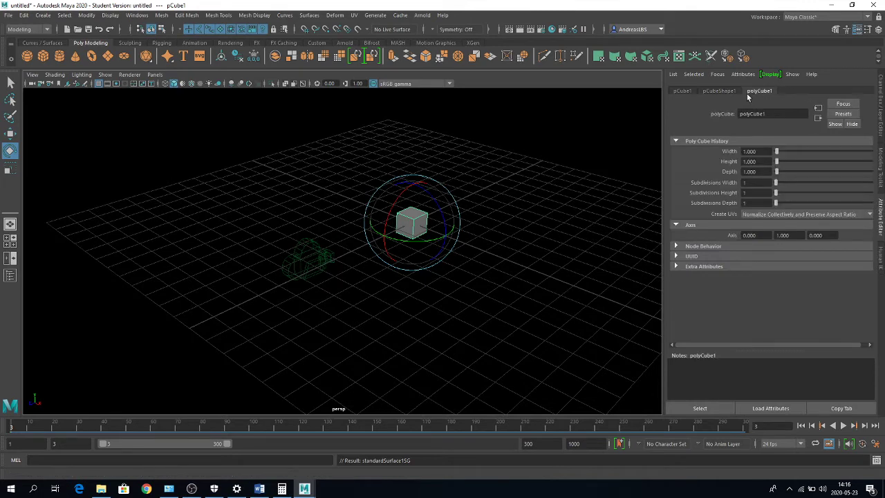
right_click(408, 219)
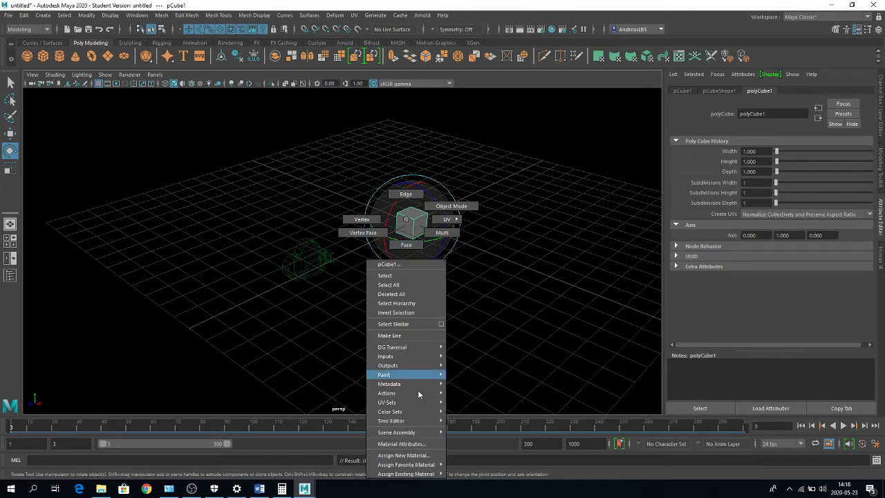
Step: Give the cube a new yellow Standard Surface with metalness 0.857 and specular roughness 0.156
click(419, 443)
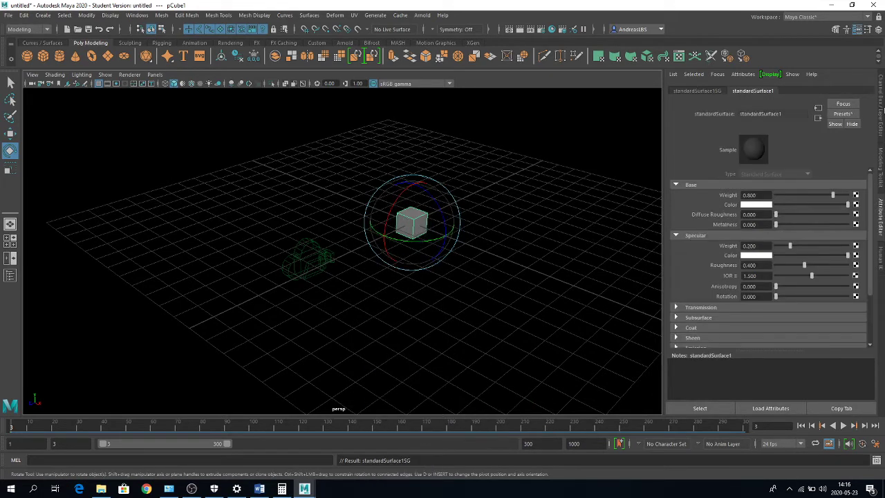
click(765, 206)
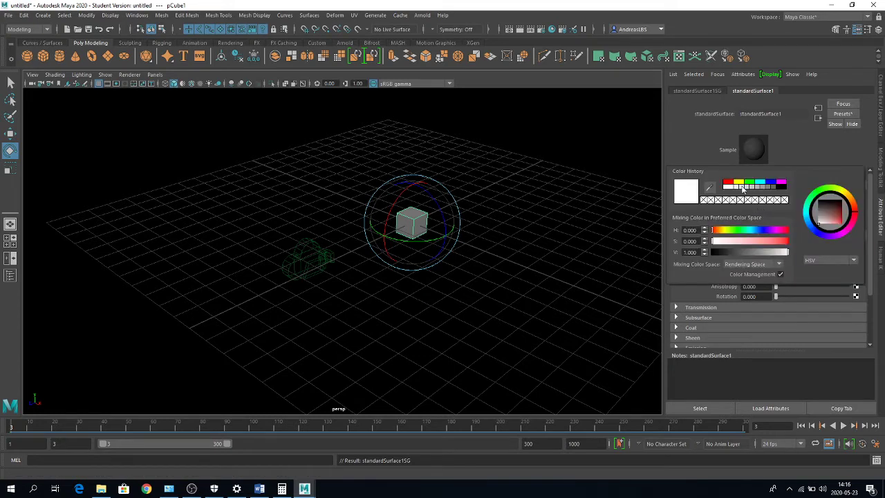
click(738, 182)
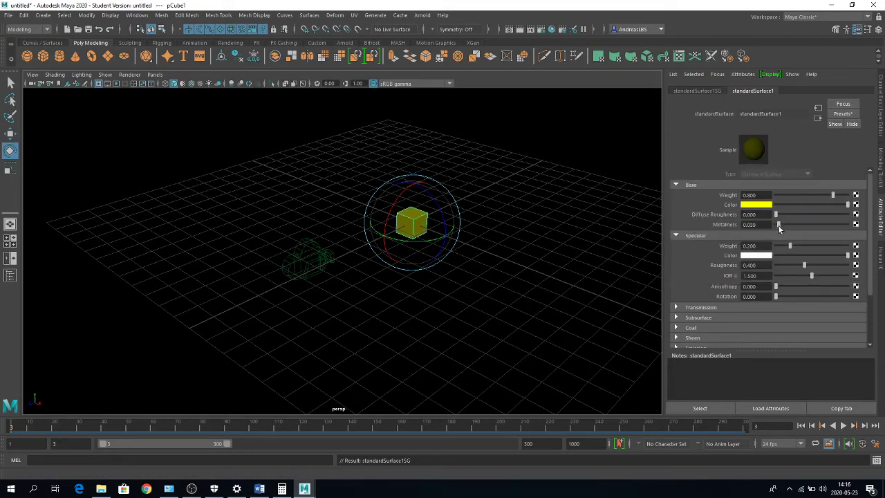
drag(779, 226, 836, 225)
drag(793, 269, 787, 263)
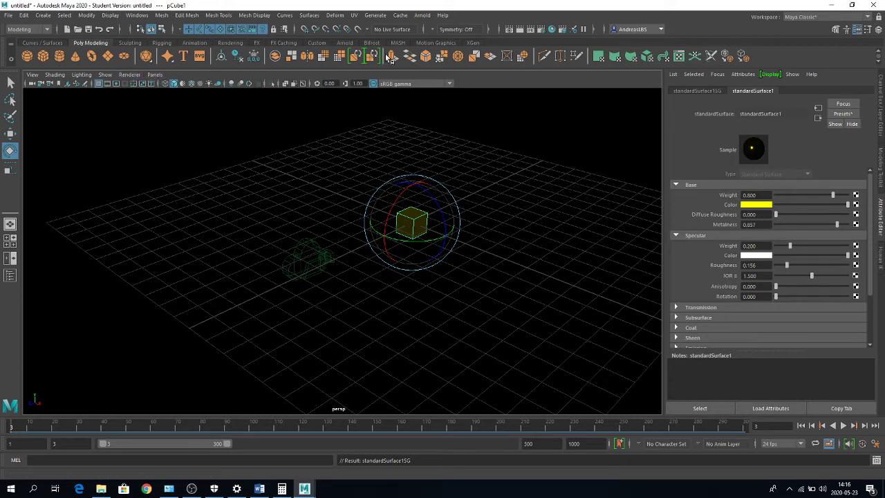
click(423, 16)
Step: Render the cube in Arnold RenderView, try the scen1 camera, then render the current frame
click(432, 31)
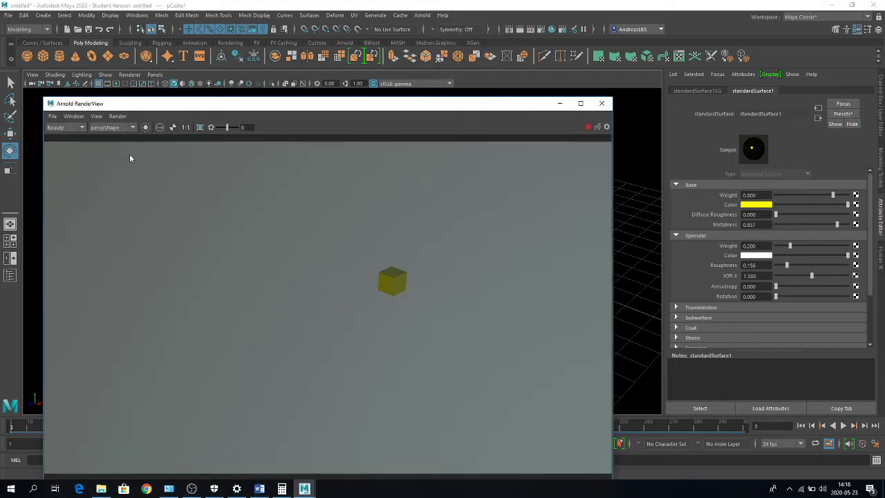
click(105, 128)
click(107, 129)
click(104, 142)
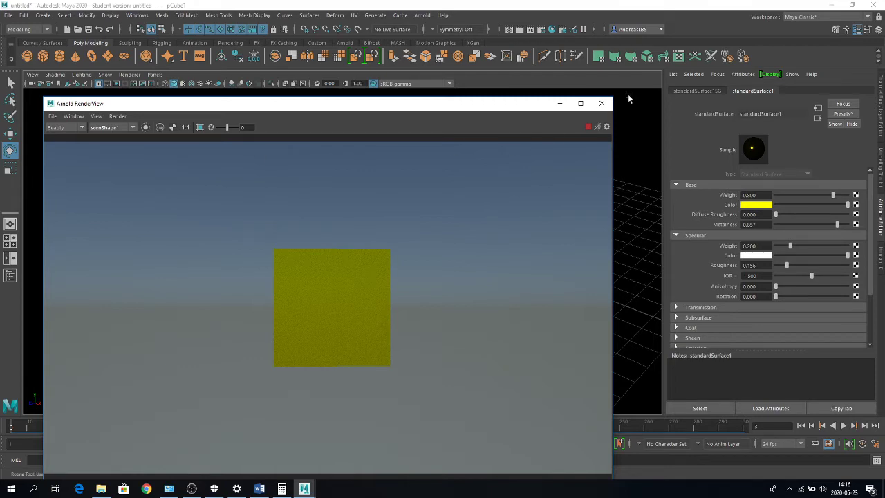
click(602, 103)
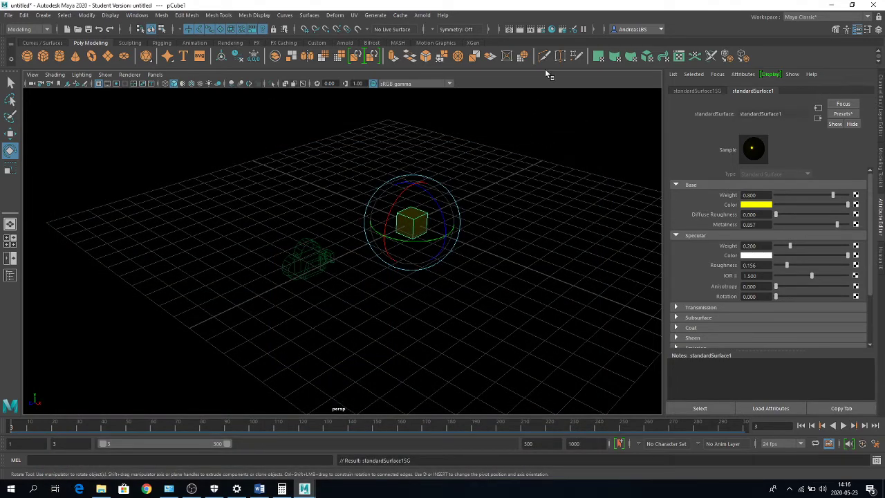
click(521, 31)
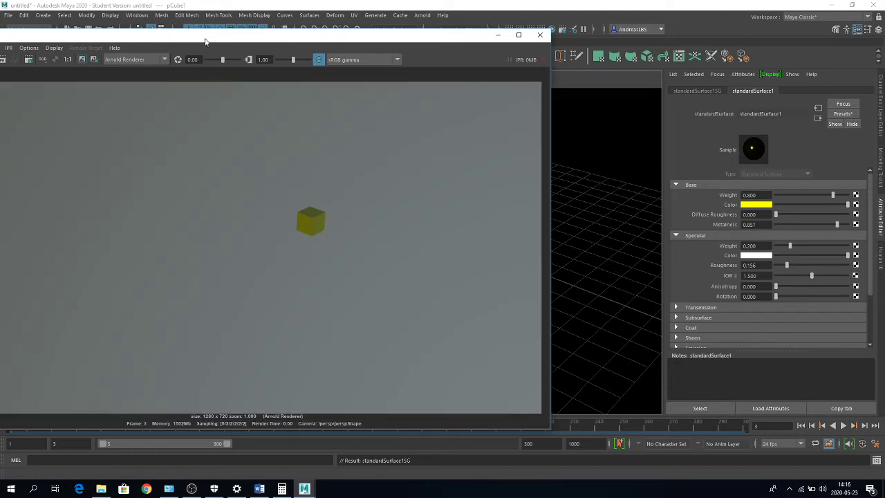
Step: Move the Render View window into view and render the scene from the scen1 camera
drag(204, 42, 317, 56)
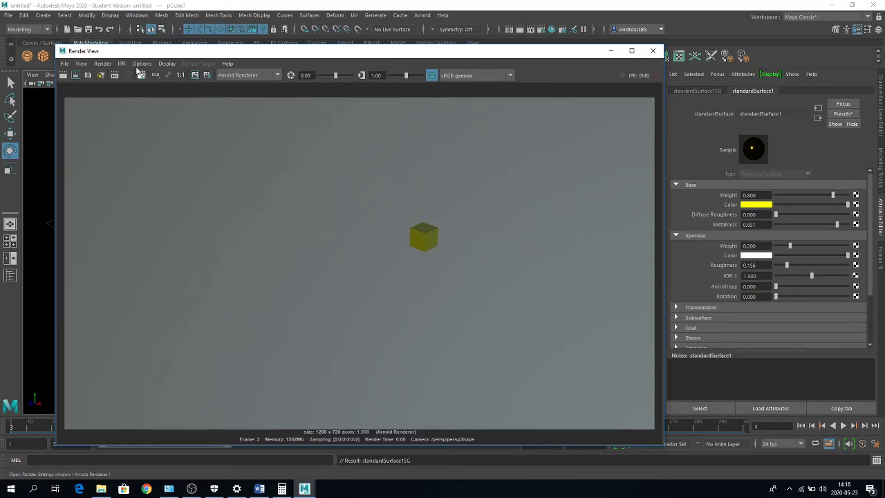
click(102, 63)
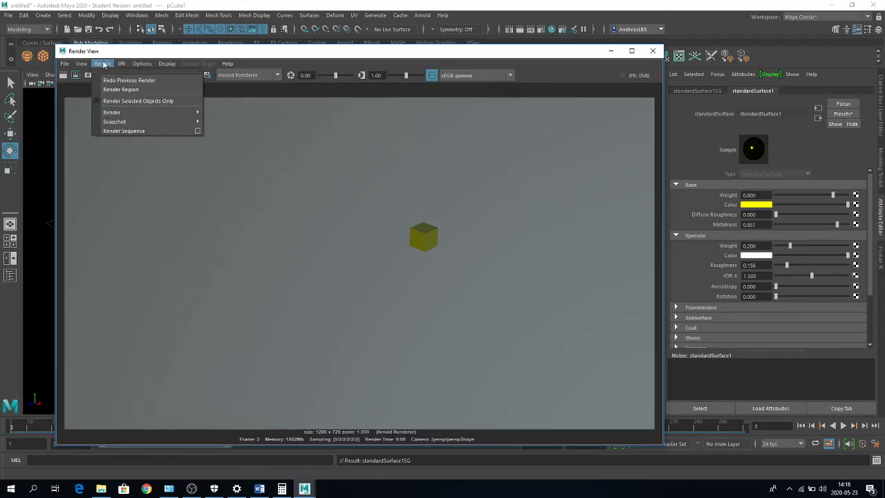
mouse_move(112, 112)
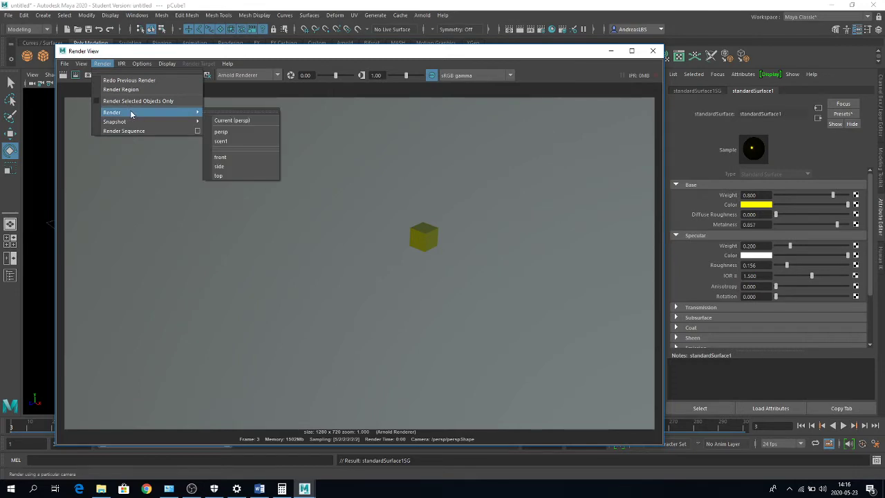
click(242, 140)
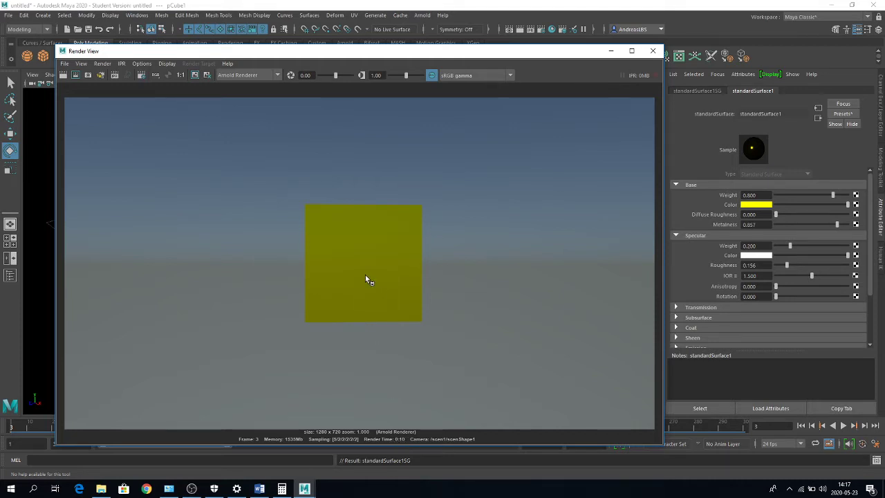
Step: Launch Calculator and compute 10 × 50 = 500
click(4, 490)
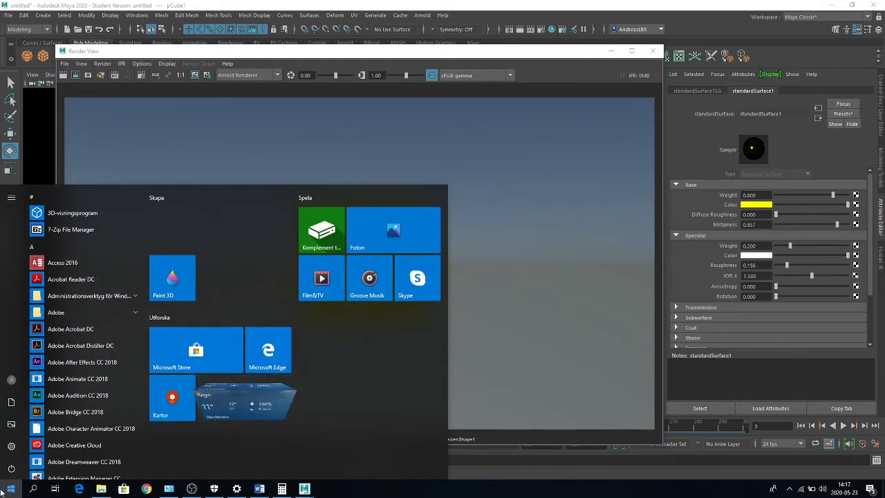
text(kalky)
key(Return)
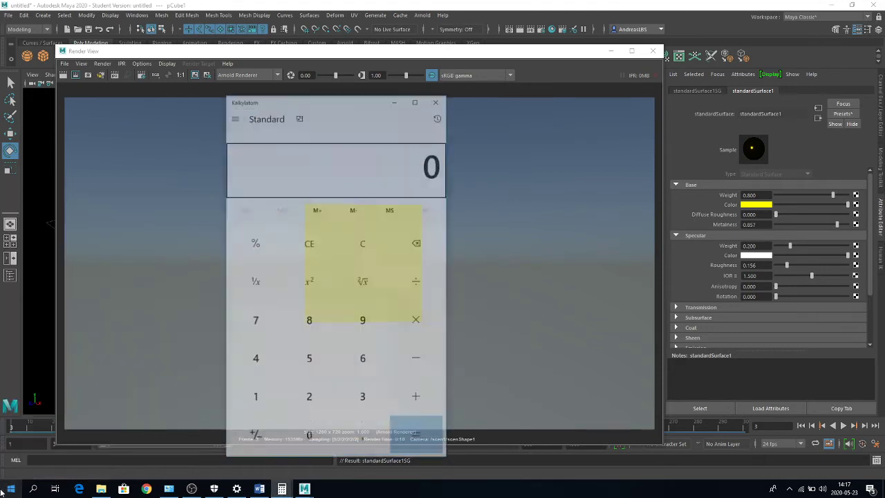
click(253, 401)
click(308, 441)
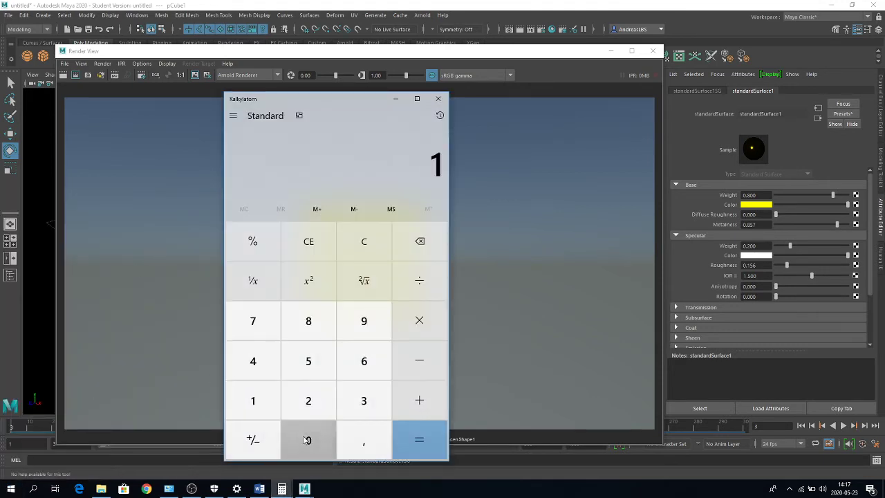
click(406, 323)
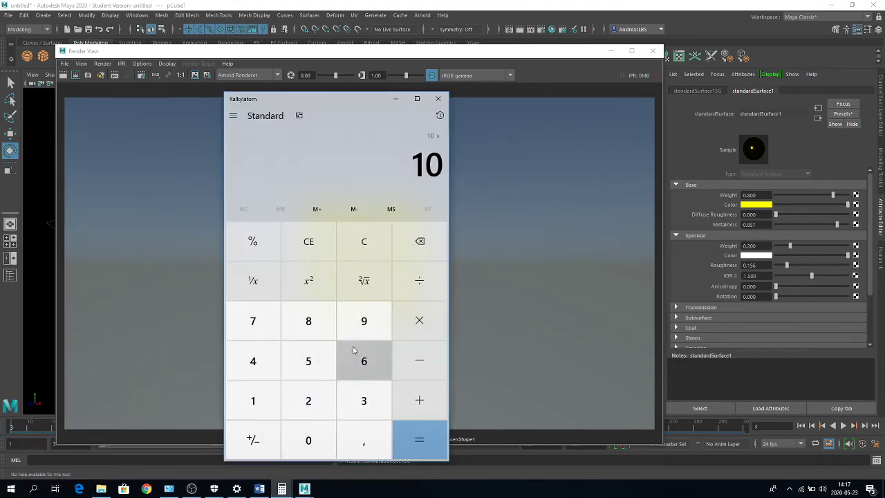
click(308, 362)
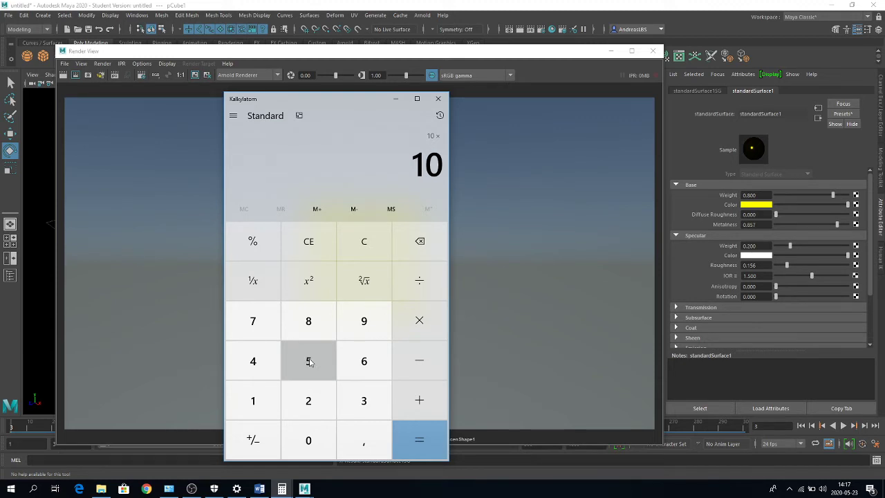
click(308, 440)
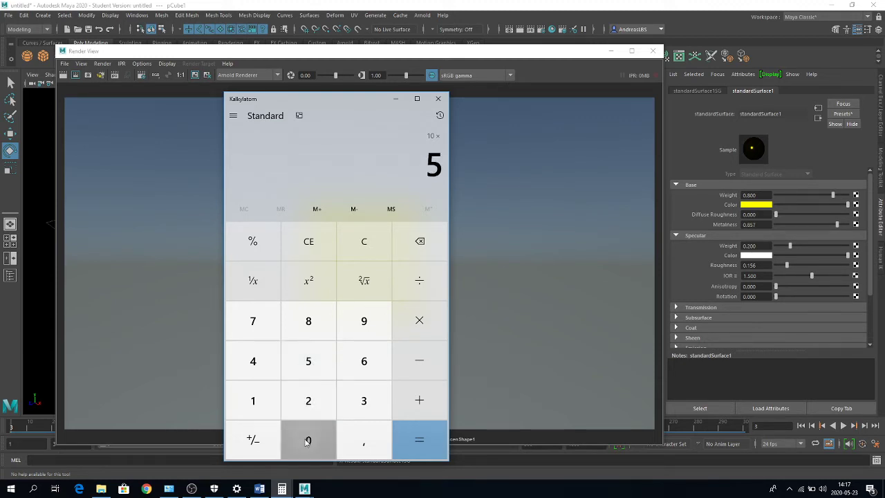
click(431, 446)
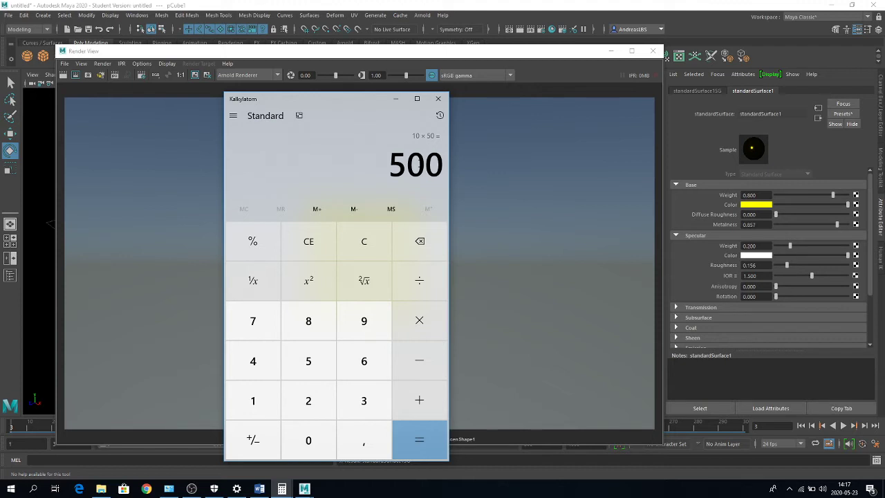
Step: Divide 500 by 60 (≈ 8.33) and close the calculator
click(419, 280)
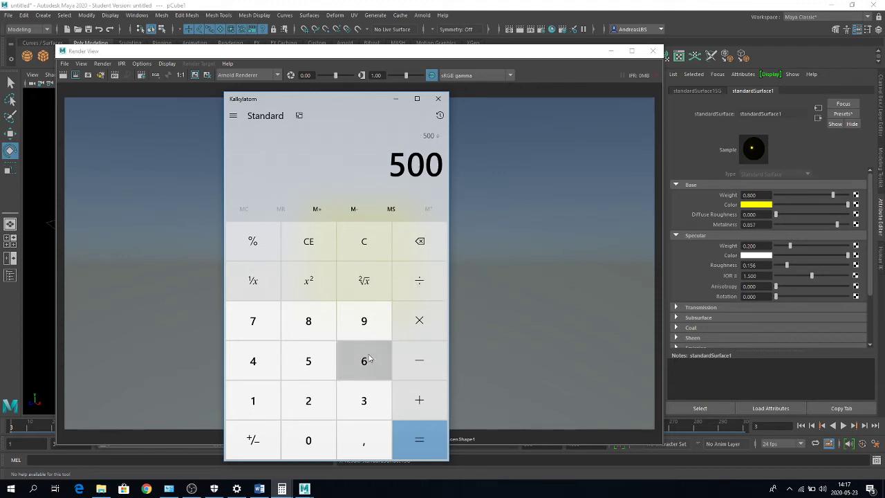
click(364, 361)
click(311, 437)
click(407, 438)
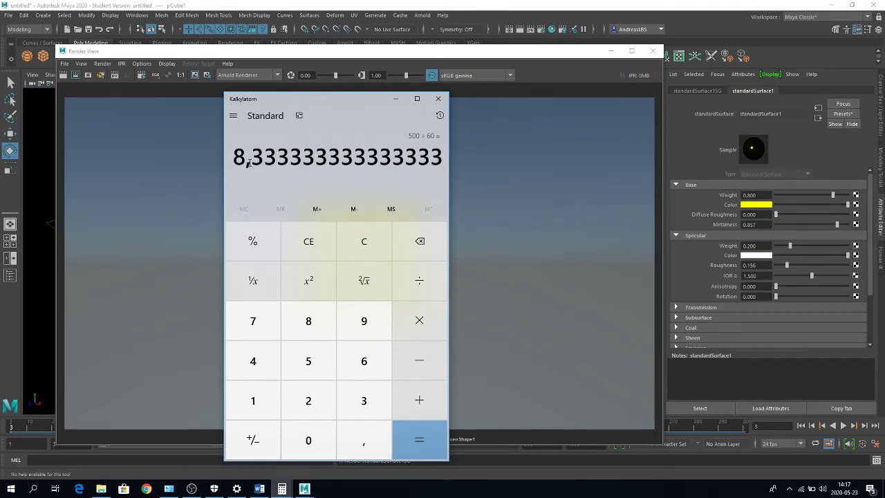
click(437, 98)
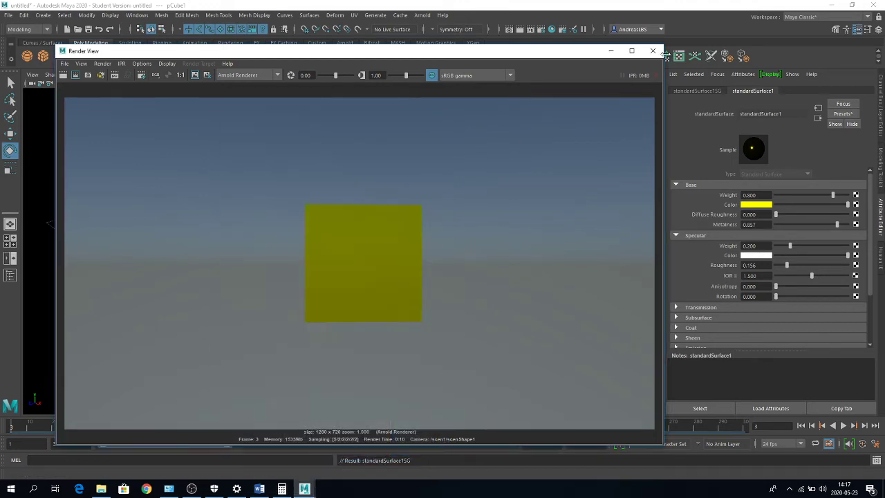
Step: Close the Render View and scrub through the cube's animation
click(651, 52)
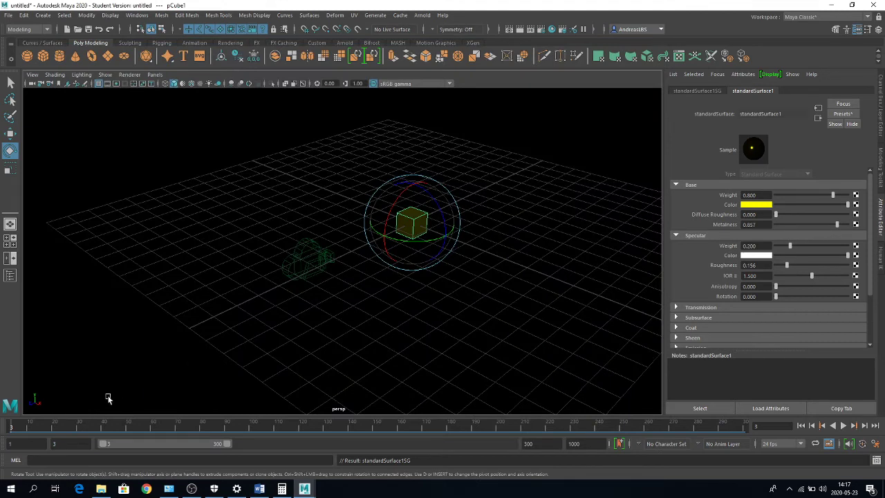
drag(21, 428, 147, 432)
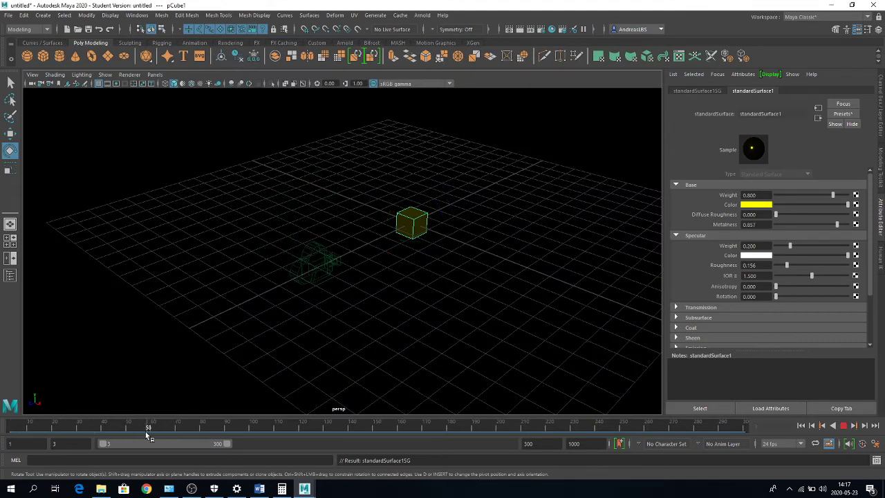
key(Escape)
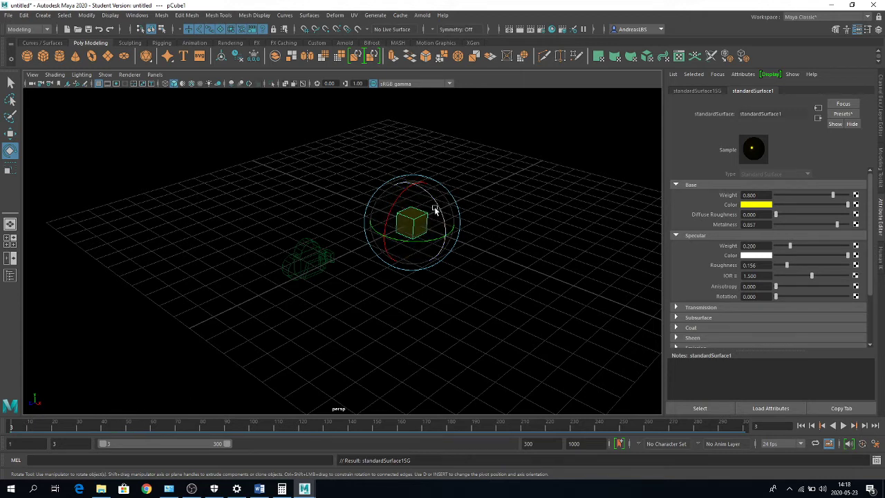
Step: Select the camera, then the yellow cube, and reopen Render Settings
click(305, 251)
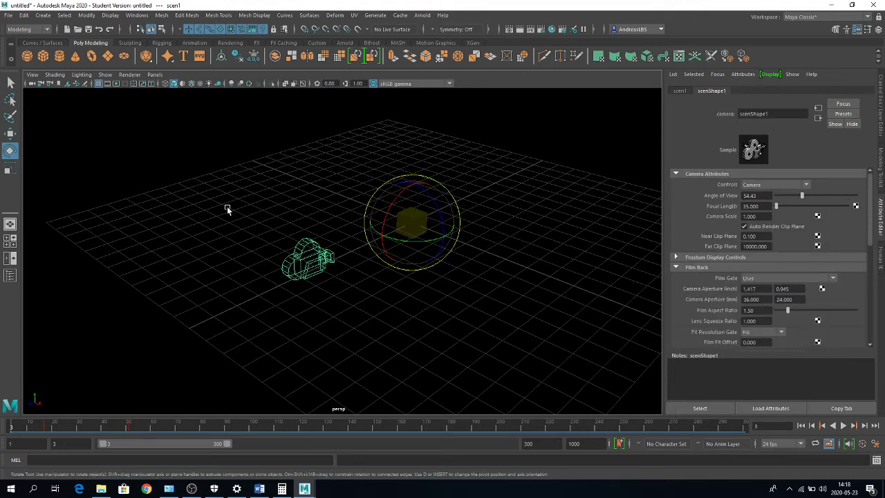
click(412, 222)
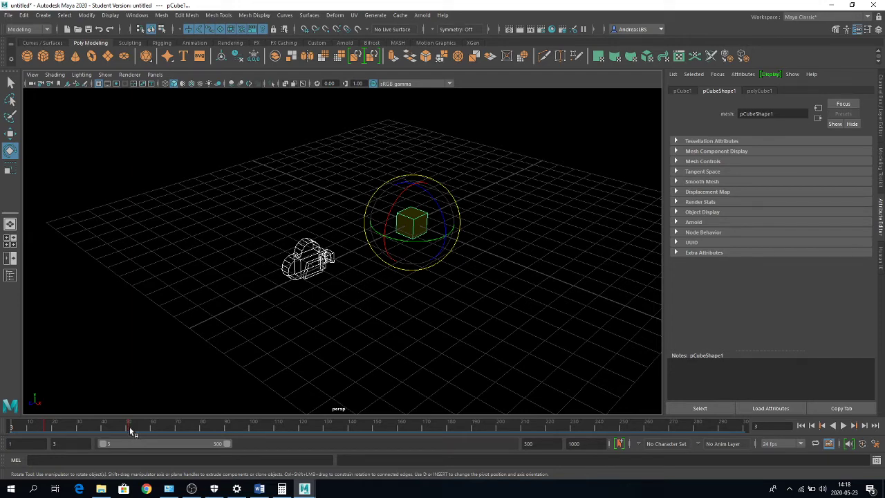
click(540, 29)
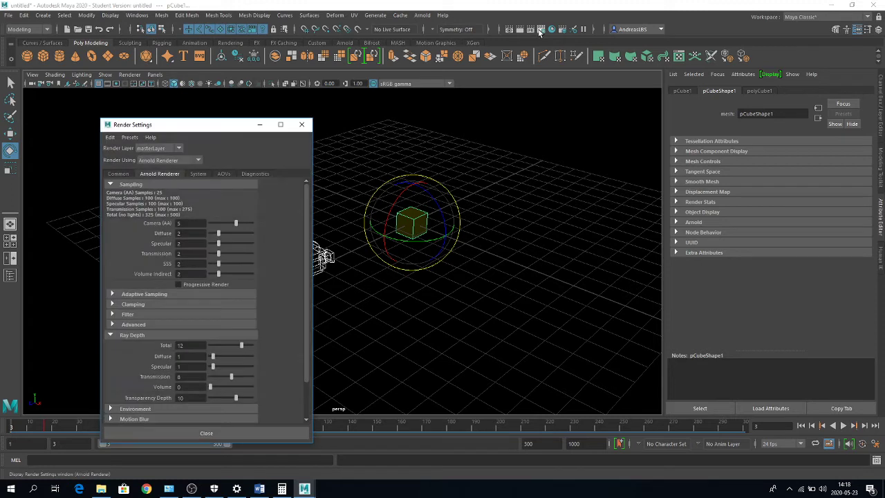
Step: Keep name.#.ext frame naming and verify frames 1–50, camera scen1 and HD_720 (1280×720) output
click(122, 174)
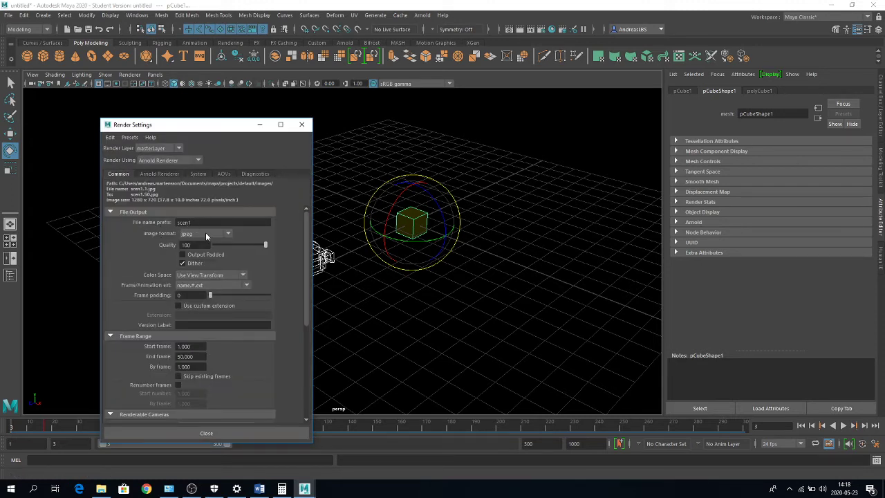
click(197, 286)
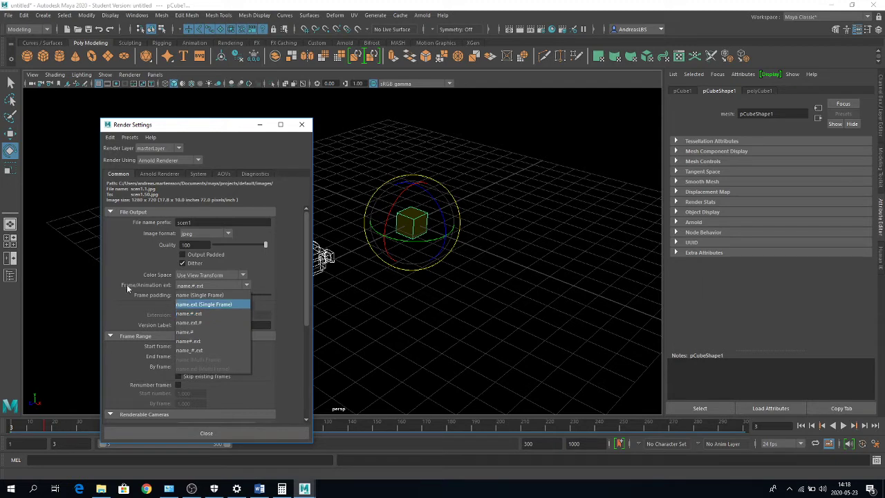
click(126, 284)
scroll(166, 304, down, 2)
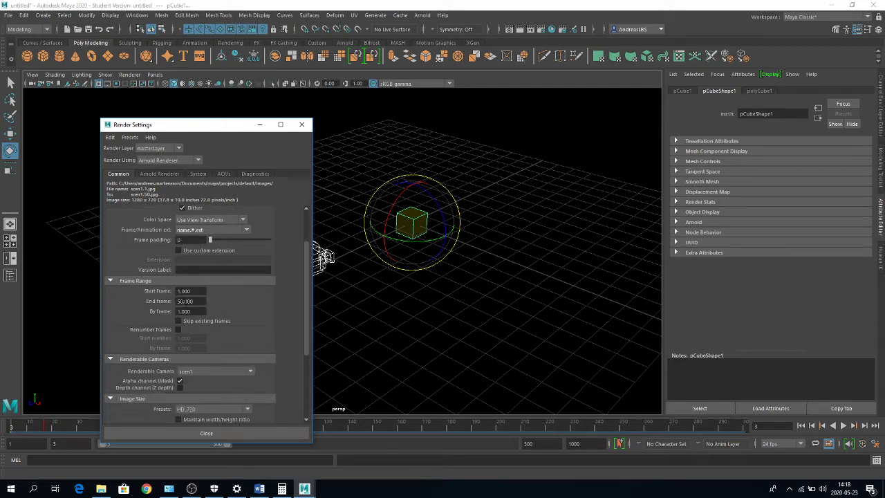
scroll(186, 302, down, 2)
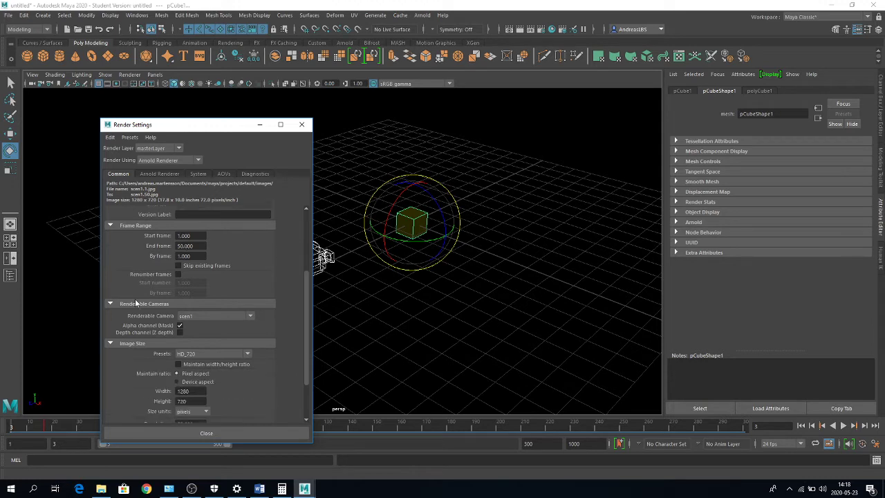
scroll(187, 290, down, 1)
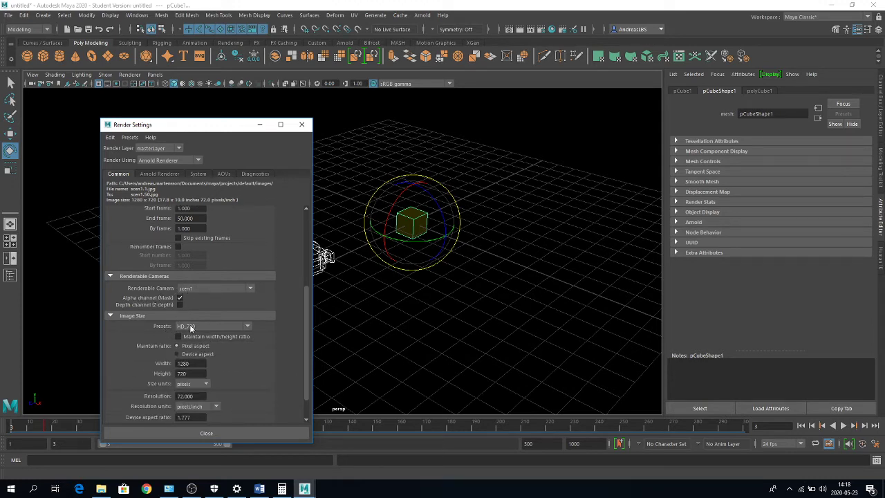
click(301, 125)
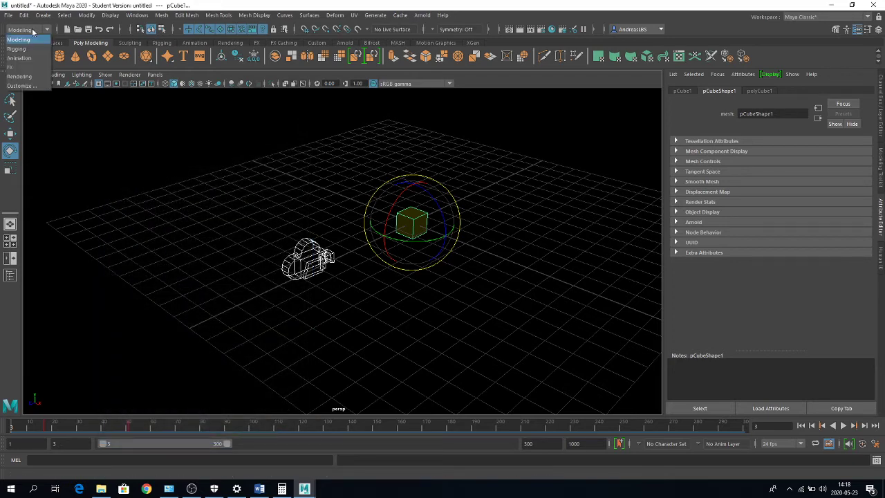
Step: Switch to the Rendering menu set and open Render Sequence options, keeping scen1 as the render camera
click(31, 29)
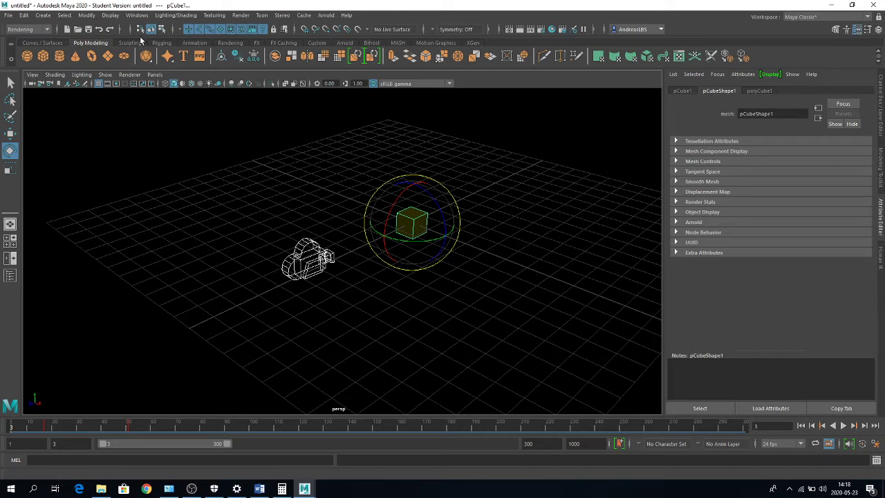
click(241, 15)
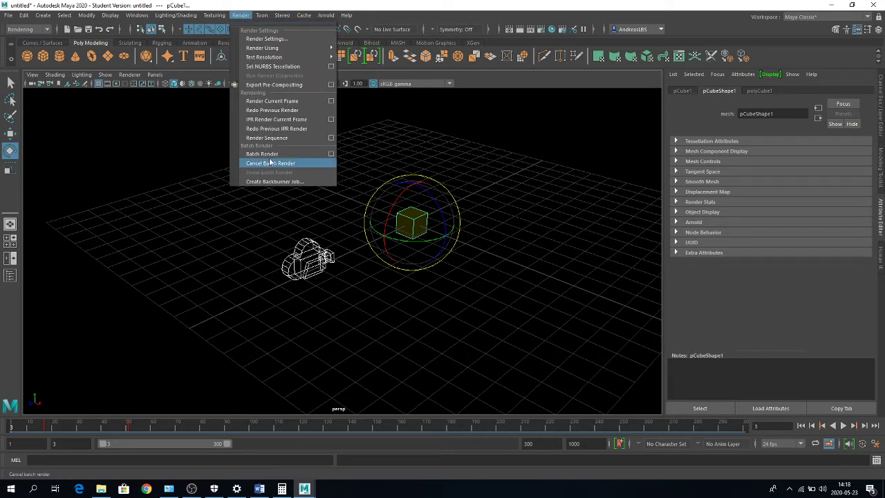
click(331, 141)
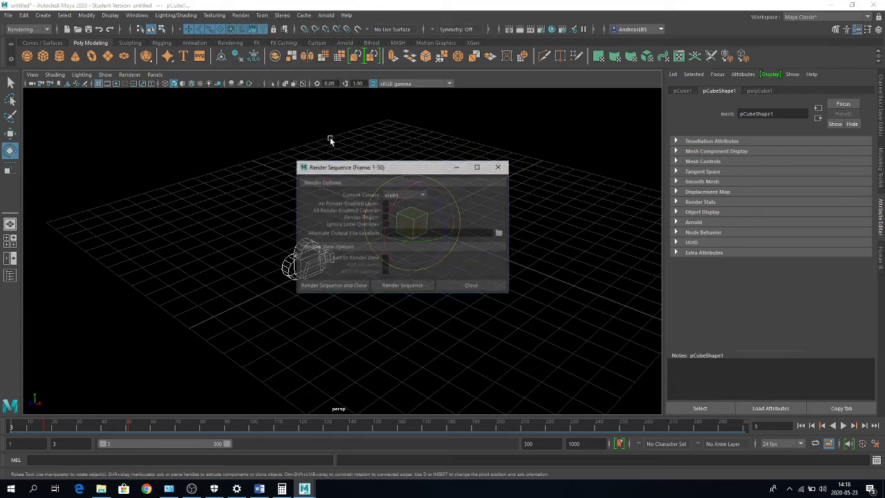
click(407, 194)
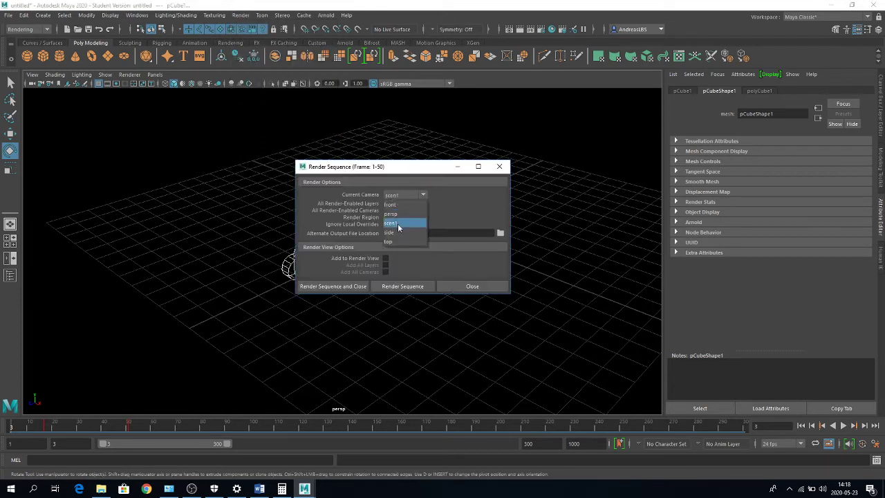
click(398, 225)
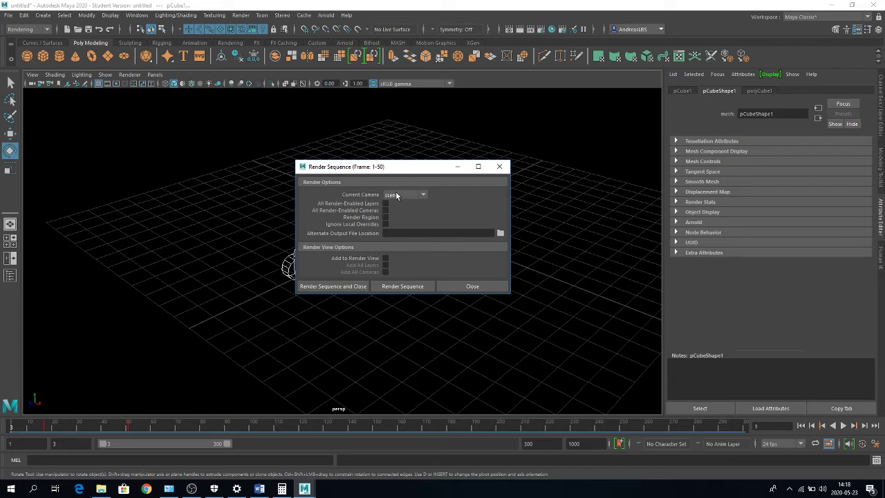
Step: Set the alternate output file location to a new scen1 folder inside images
click(499, 234)
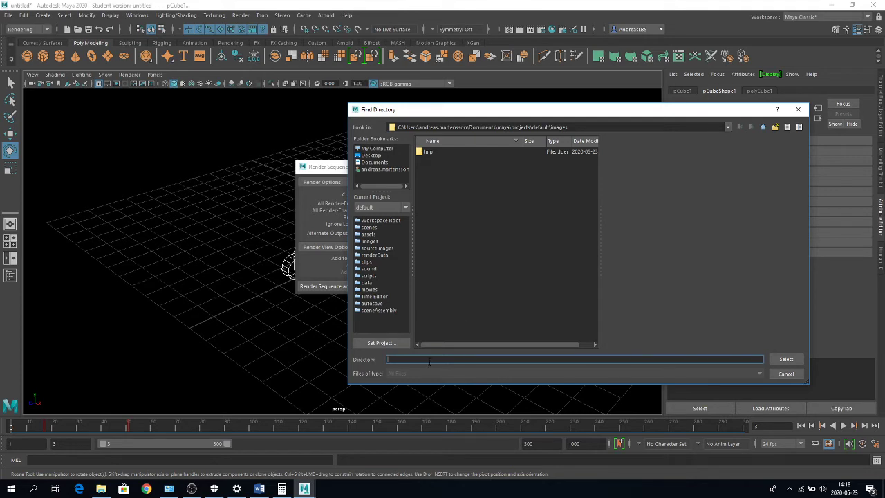
text(scecn1)
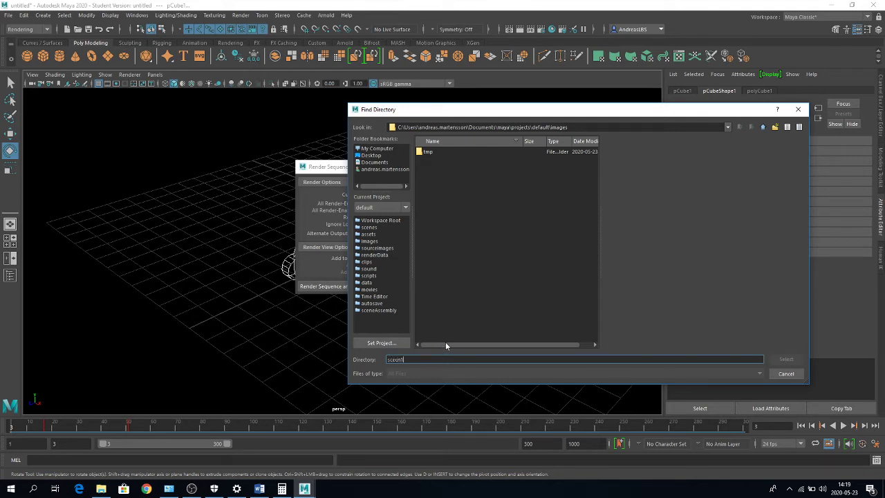
key(Return)
key(Return)
right_click(452, 176)
click(467, 191)
text(sce)
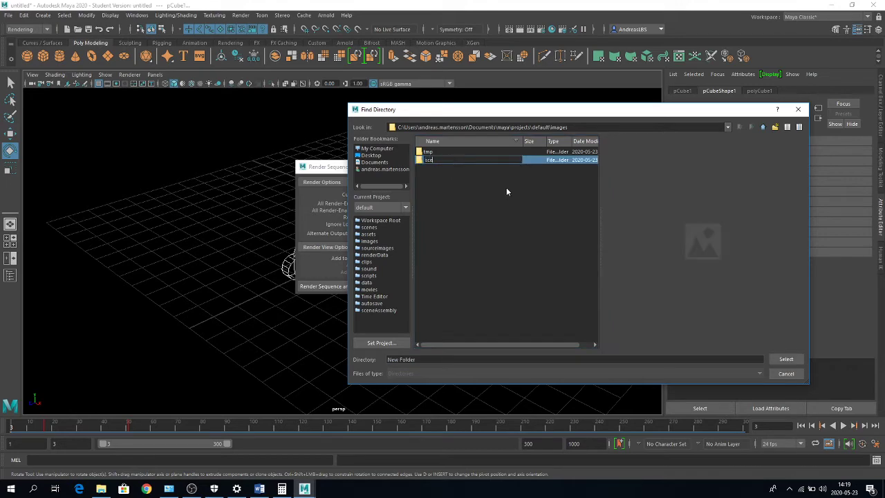
text(n1)
key(Return)
key(Return)
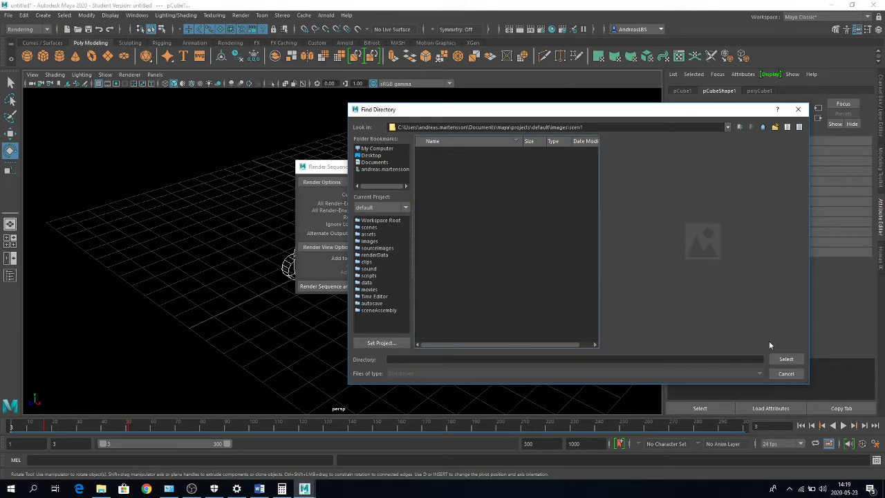
click(784, 359)
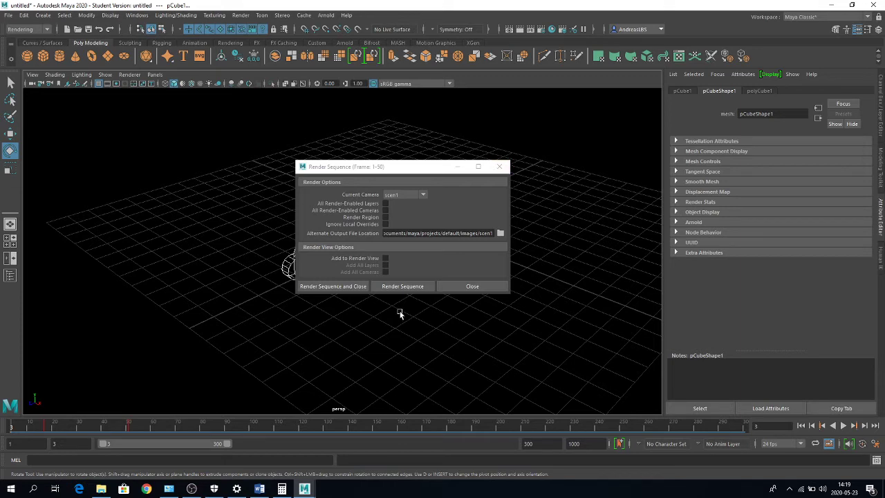
click(499, 166)
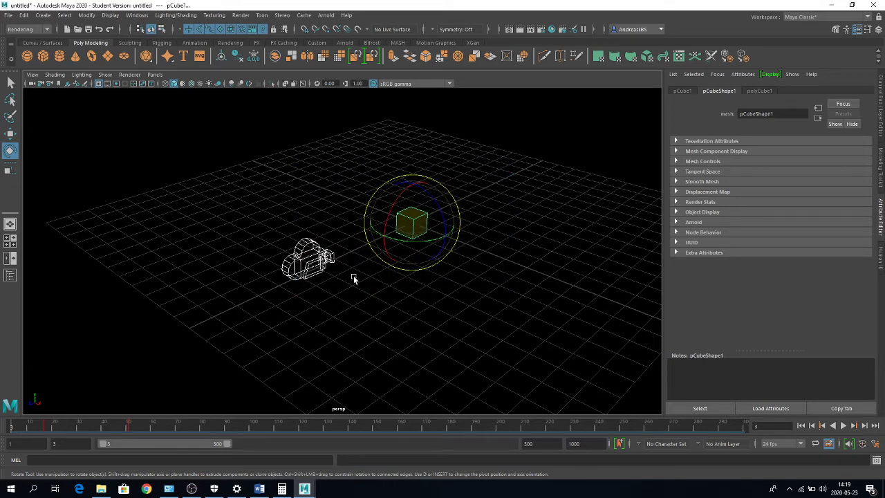
Step: Recreate the Arnold sky dome light and enable Use All Lights so the cube shows yellow
key(4)
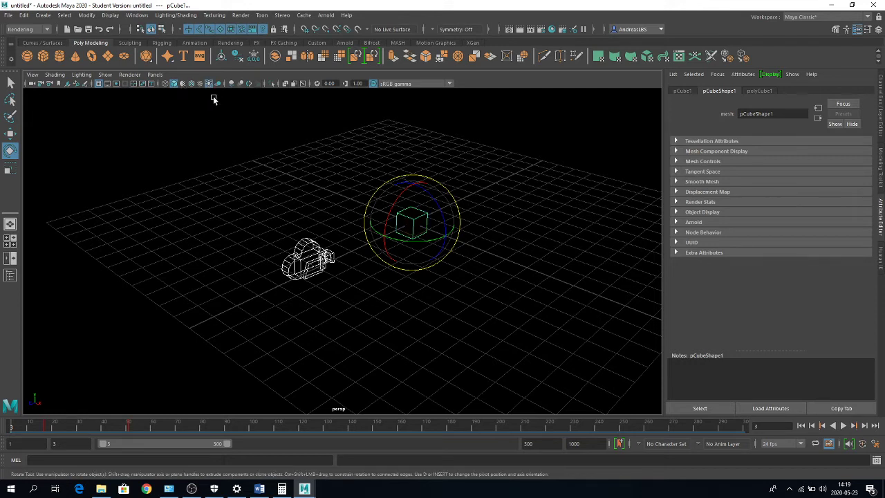
key(5)
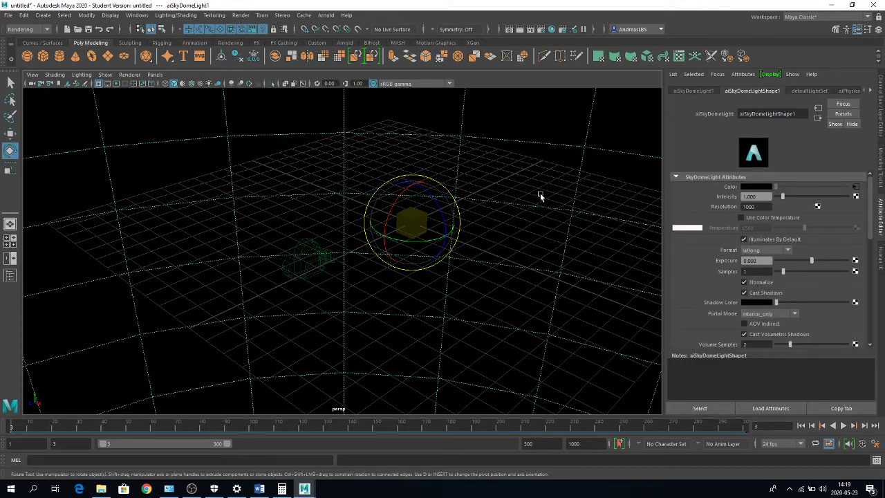
key(Delete)
click(325, 14)
mouse_move(335, 61)
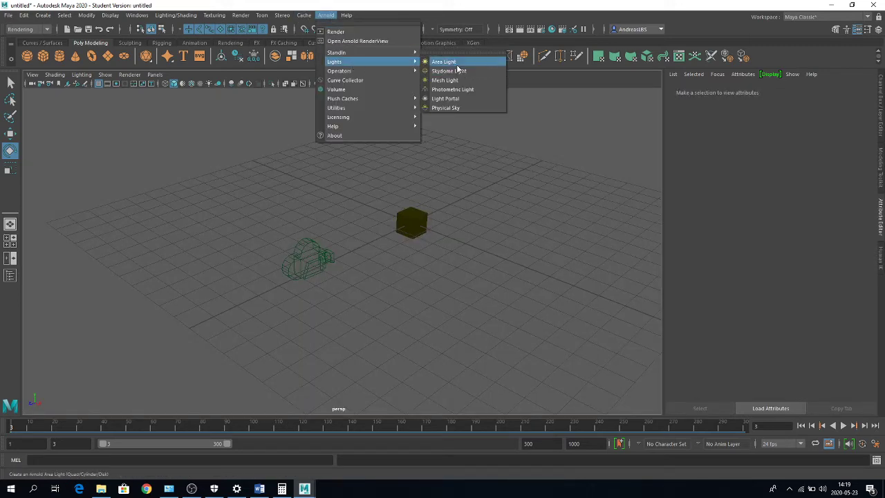
click(449, 71)
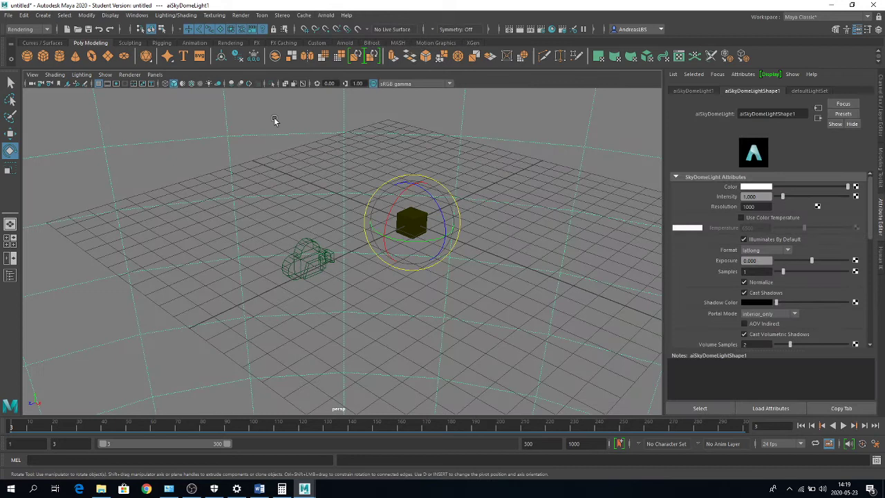
click(209, 83)
Step: Rotate camera scen1 to a new orientation, return to the animation start, and select the sky dome
click(307, 264)
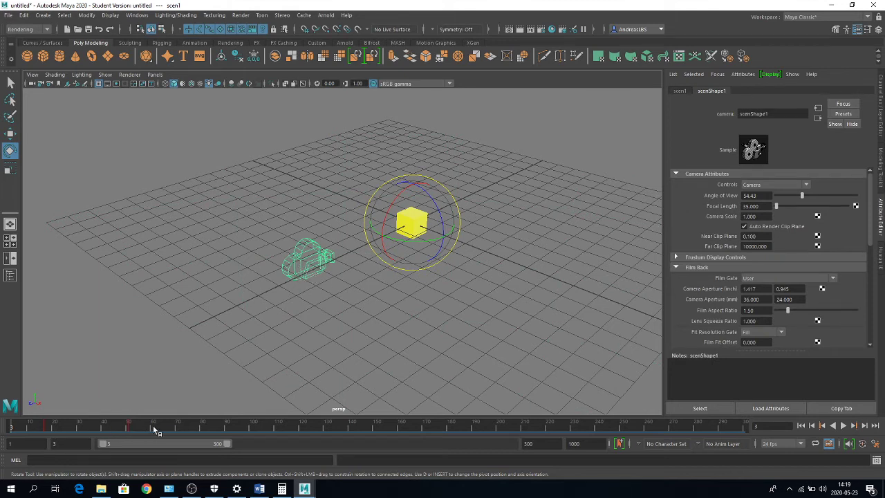
drag(356, 221, 415, 228)
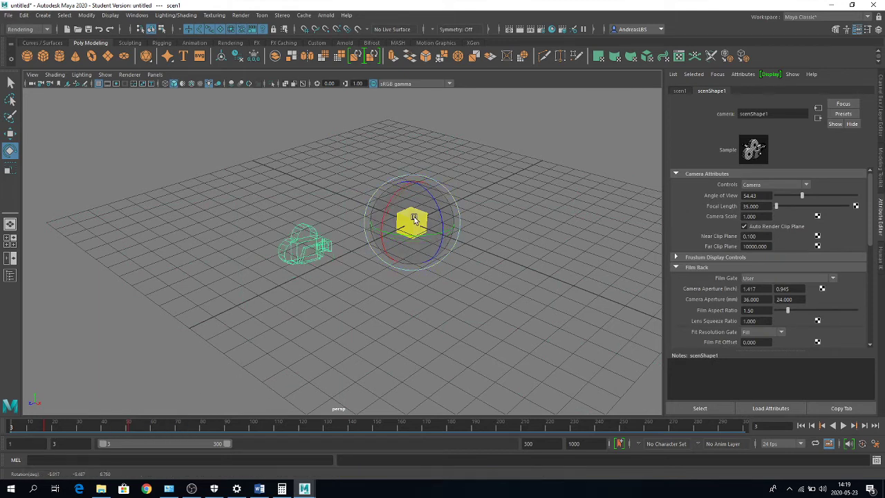
click(802, 426)
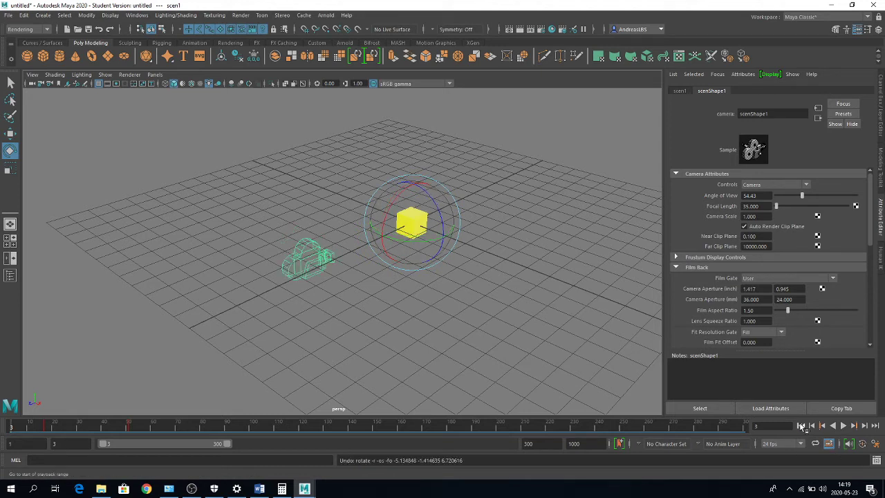
click(410, 249)
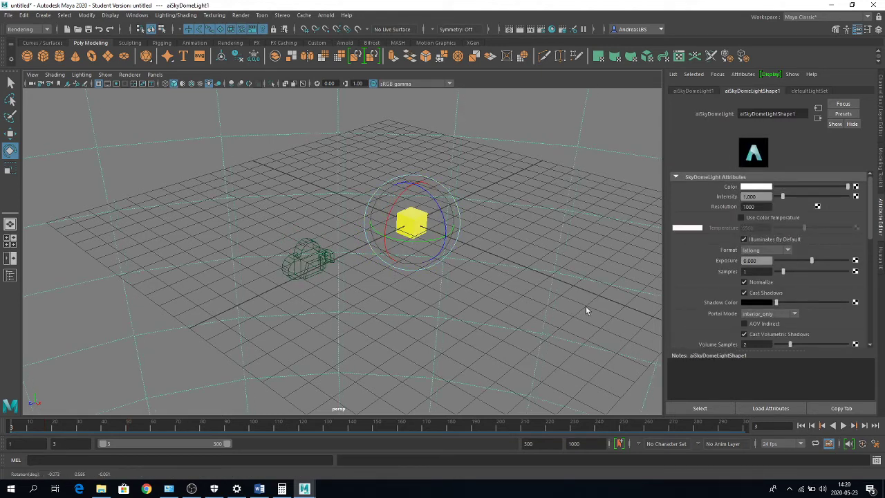
Step: Select pCube1 in the Outliner, move it up and to the right, and key it at frame 50
click(10, 275)
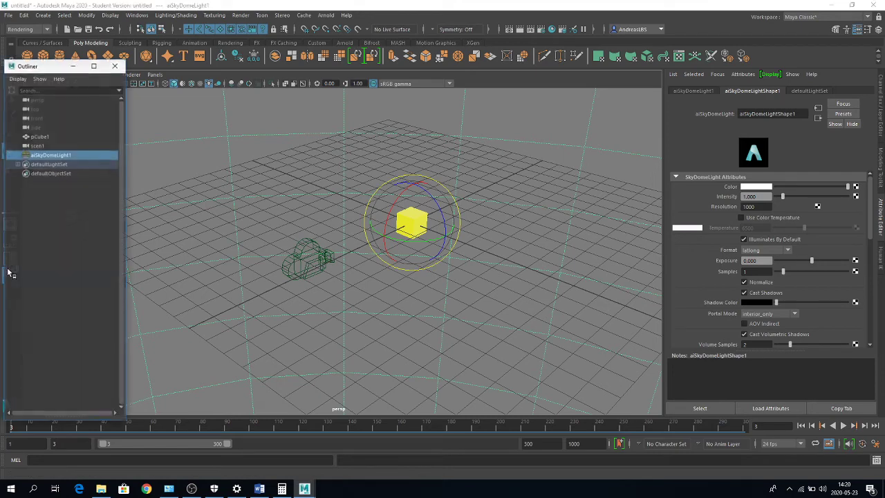
click(38, 145)
click(58, 138)
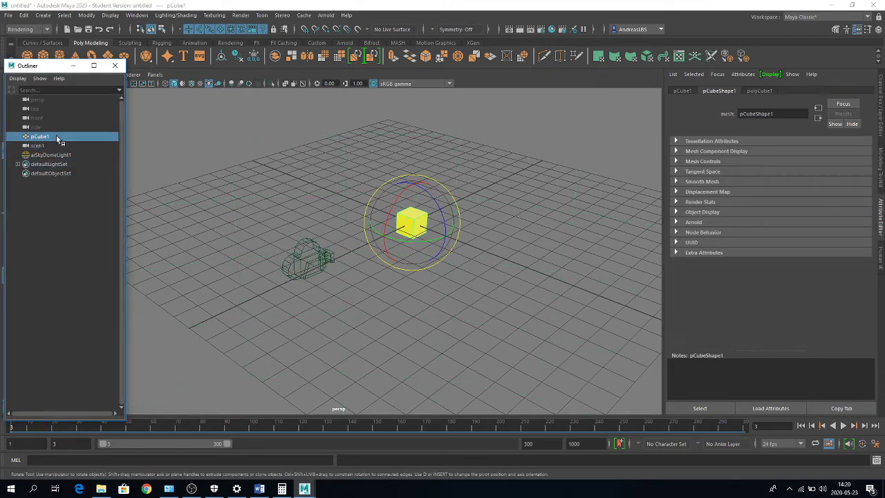
drag(50, 430, 90, 429)
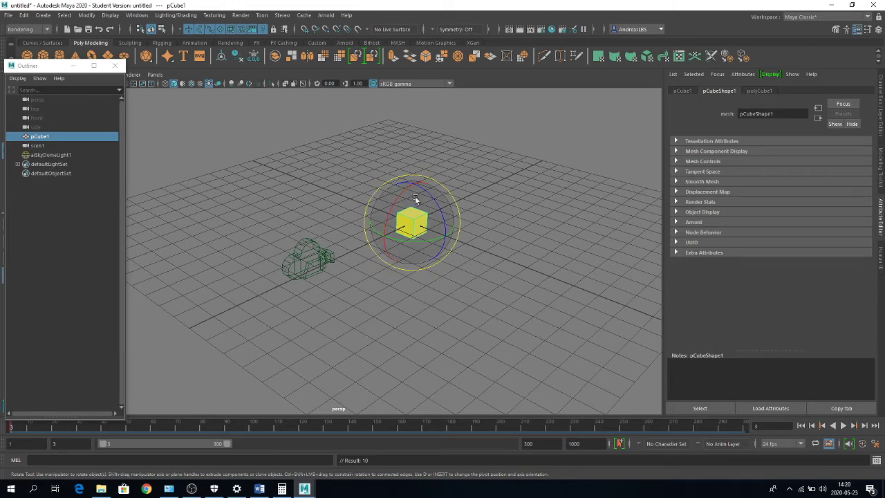
key(w)
drag(398, 230, 472, 188)
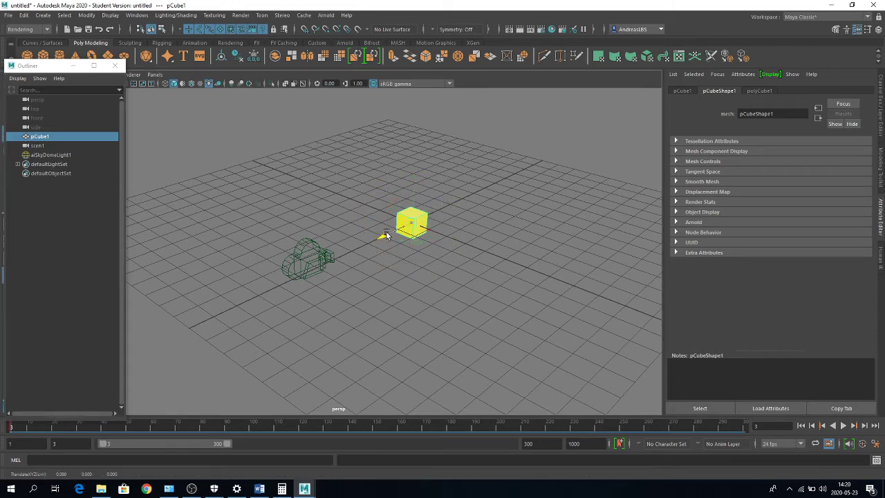
drag(113, 430, 128, 430)
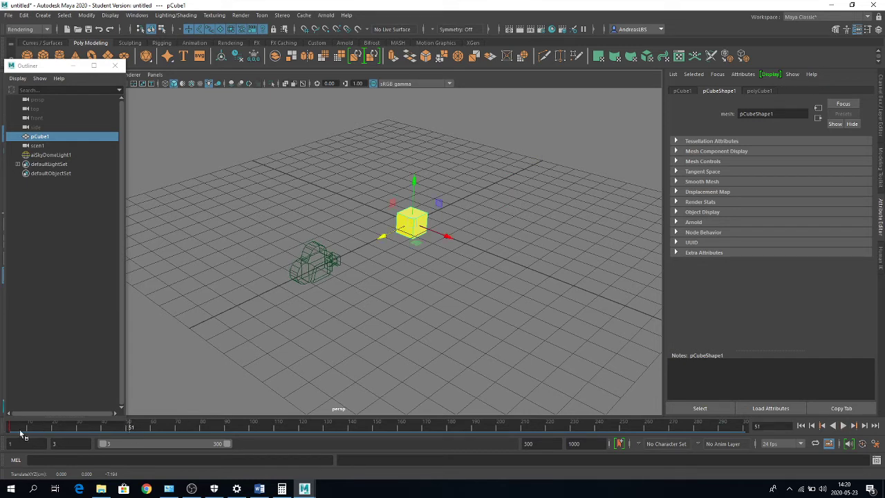
click(128, 428)
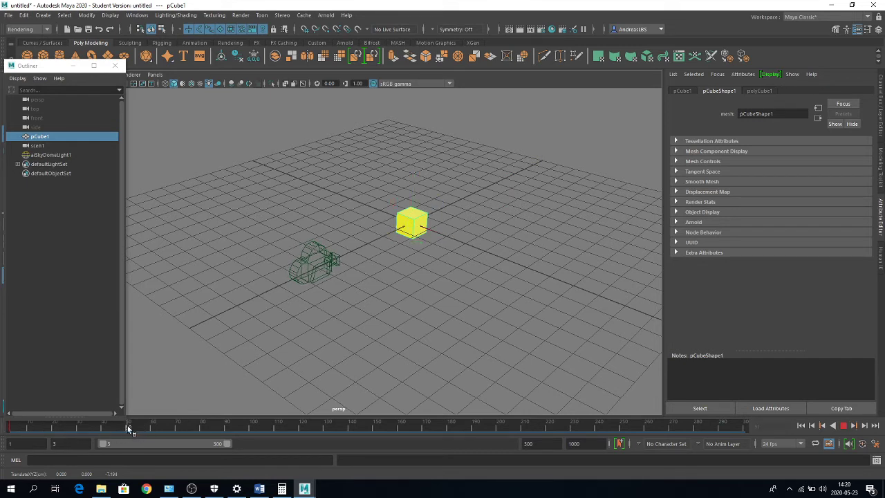
key(s)
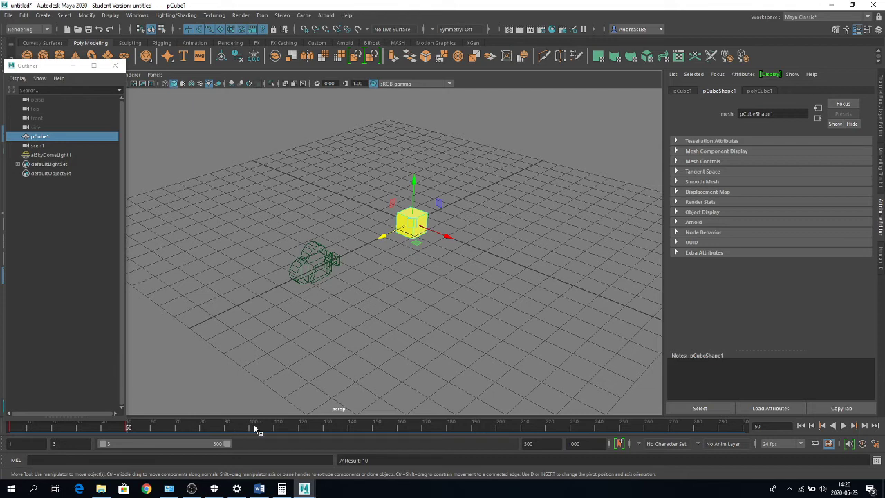
Step: At frame 100, move the cube further up-right and scale it about 4.36, then return to frame 3
click(254, 428)
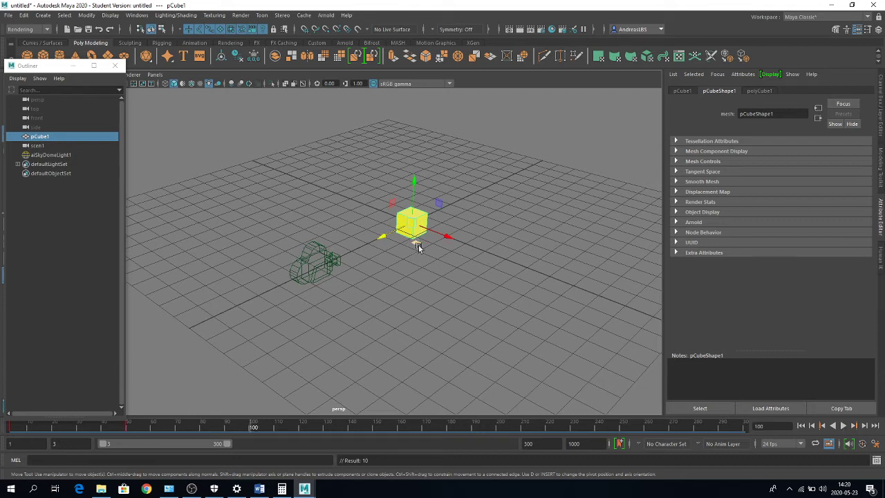
mouse_move(418, 248)
mouse_down()
mouse_move(461, 174)
mouse_move(526, 145)
mouse_up()
key(r)
click(234, 429)
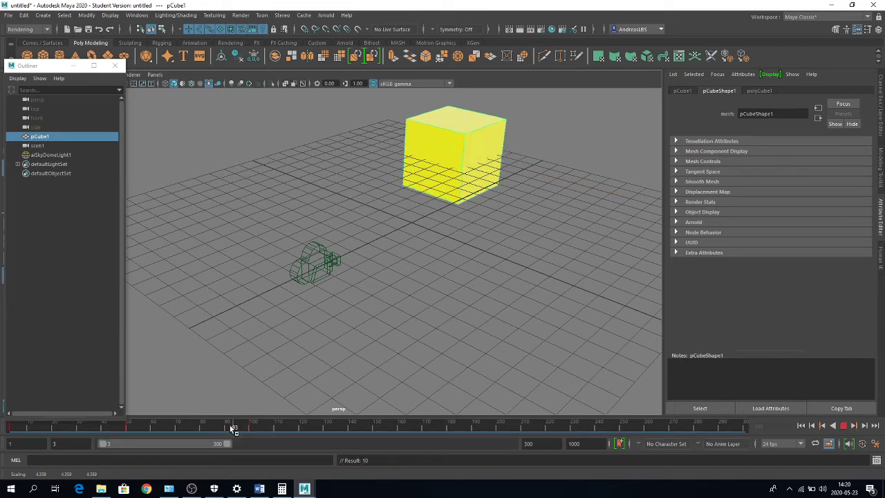
drag(233, 429, 12, 432)
click(115, 65)
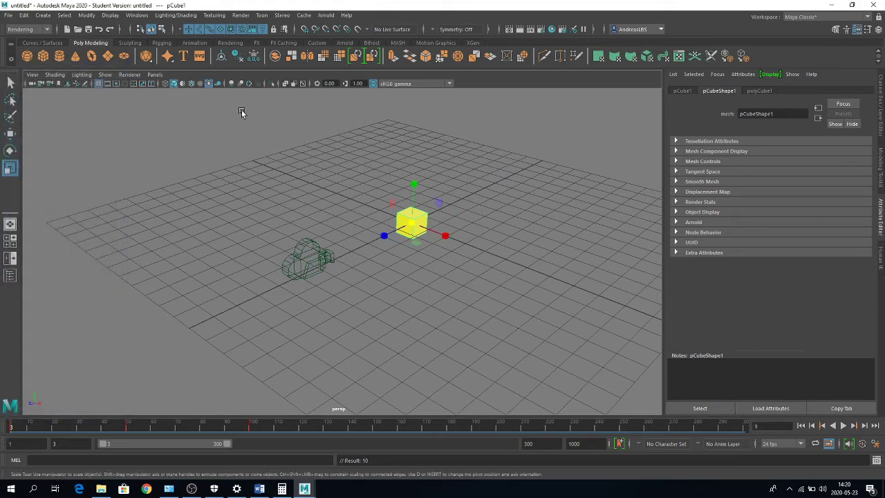
Step: Add a new camera and rename it from camera2 to scen2 in the Outliner
click(44, 15)
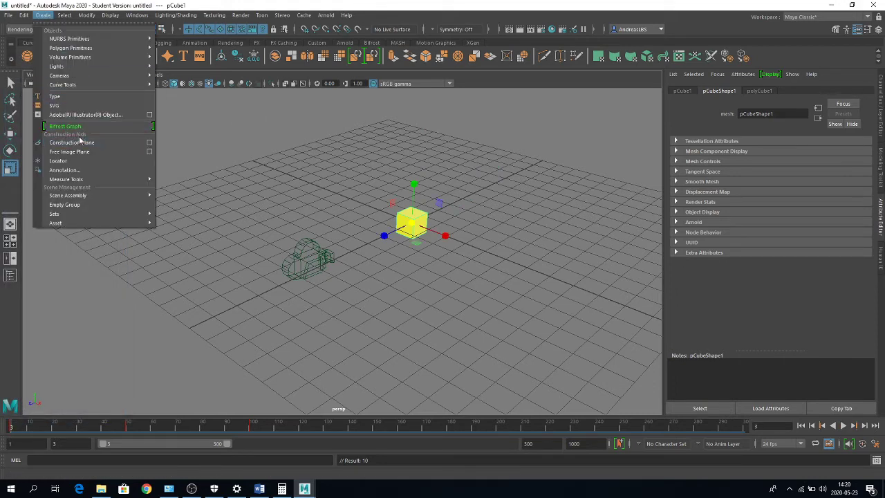
mouse_move(56, 66)
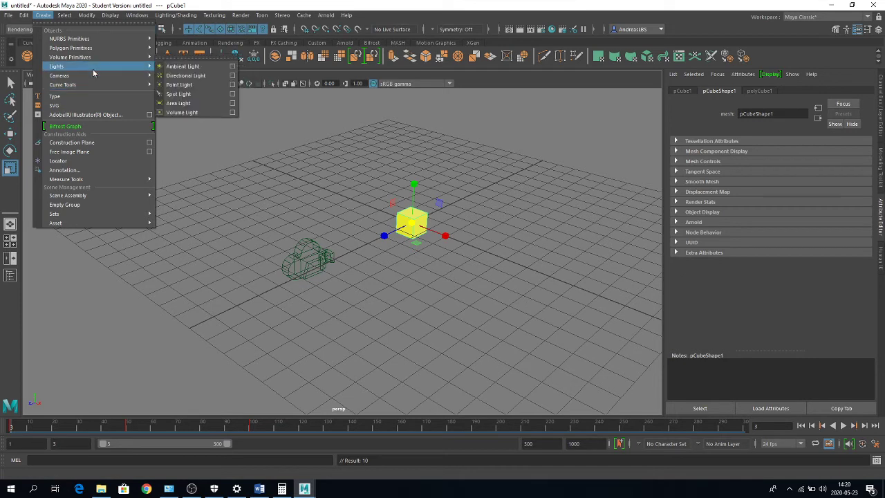
click(177, 75)
key(w)
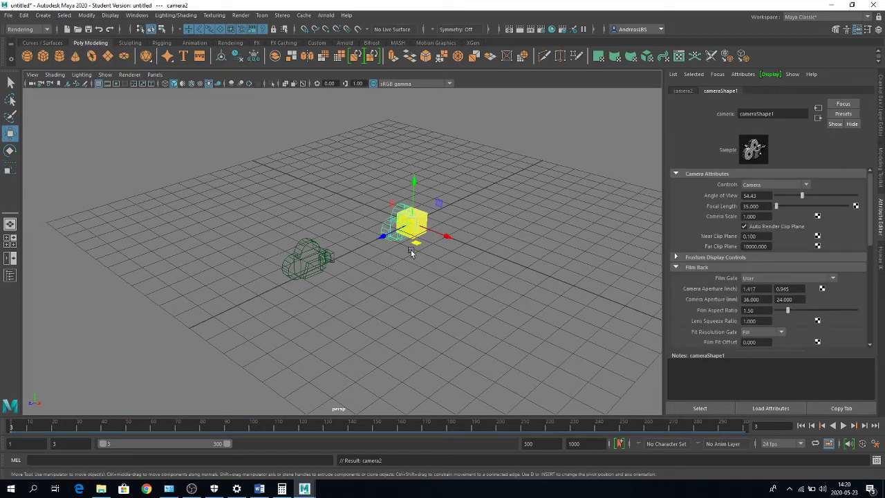
click(155, 75)
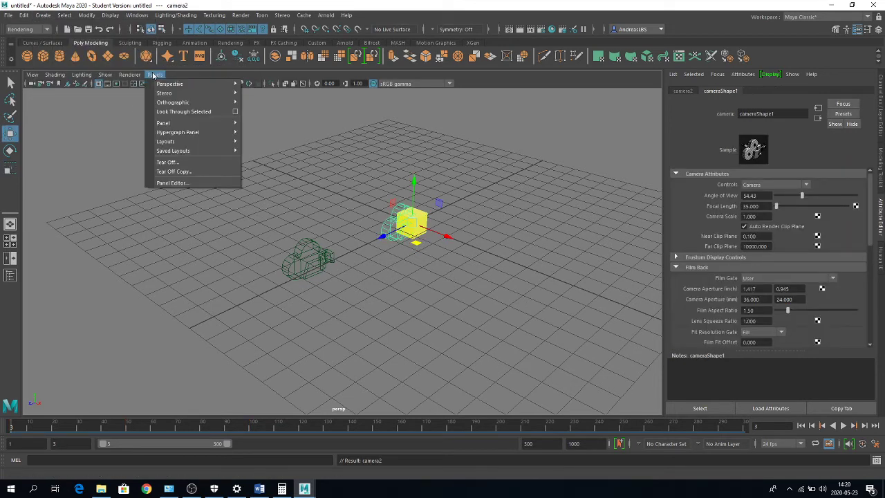
click(86, 213)
click(10, 275)
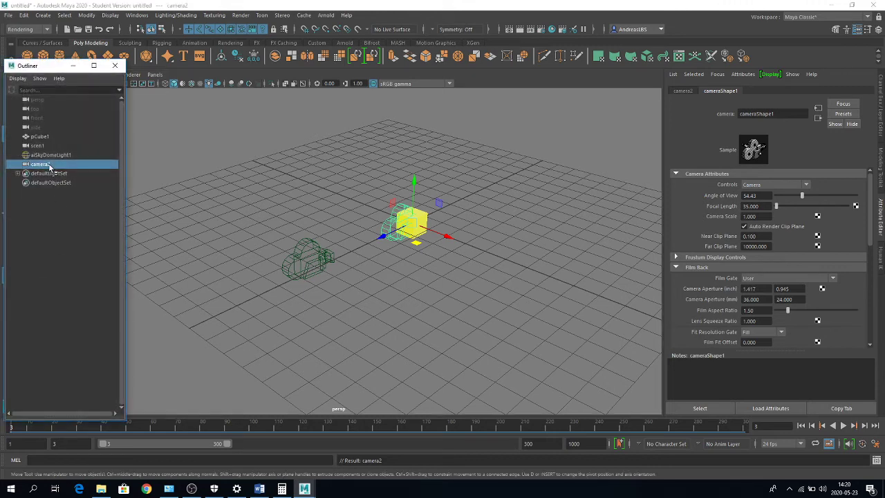
double_click(43, 165)
text(scen2)
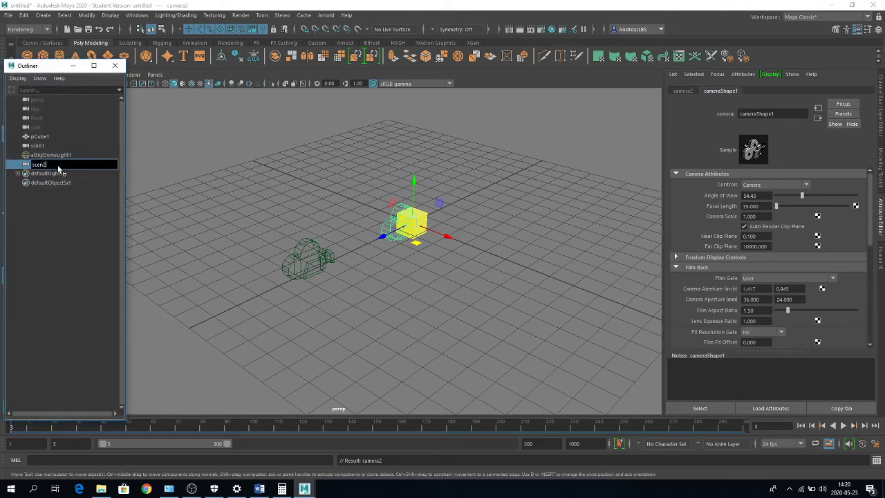
key(Return)
click(114, 65)
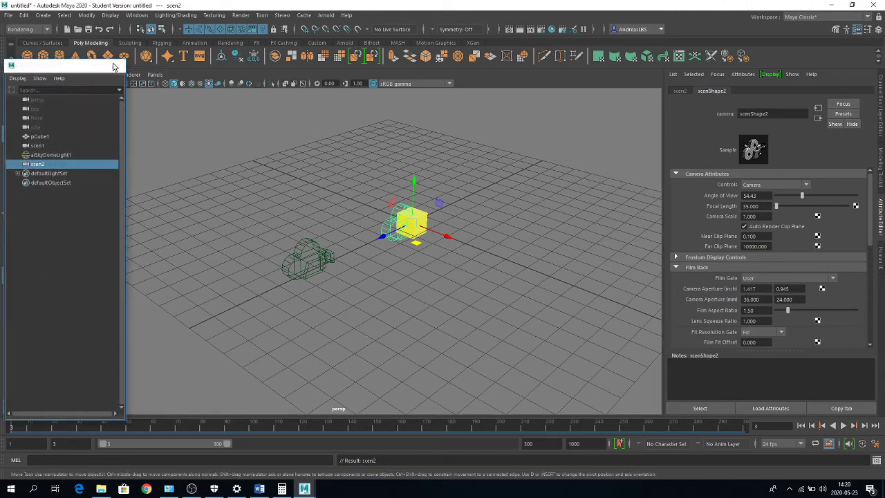
Step: Look through scen2 and swing its view to show the cube above the grid
click(155, 75)
mouse_move(190, 89)
click(260, 105)
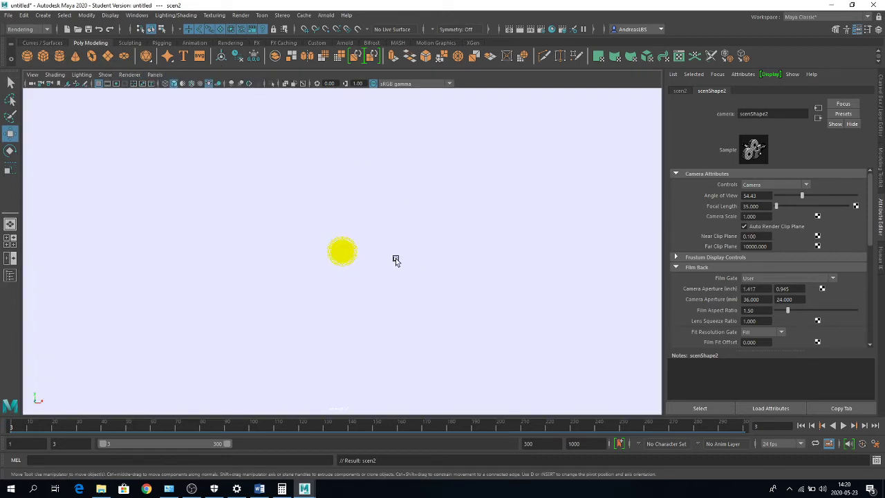
mouse_move(377, 249)
alt+mouse_down()
mouse_move(357, 256)
mouse_move(418, 221)
mouse_move(415, 233)
alt+mouse_up()
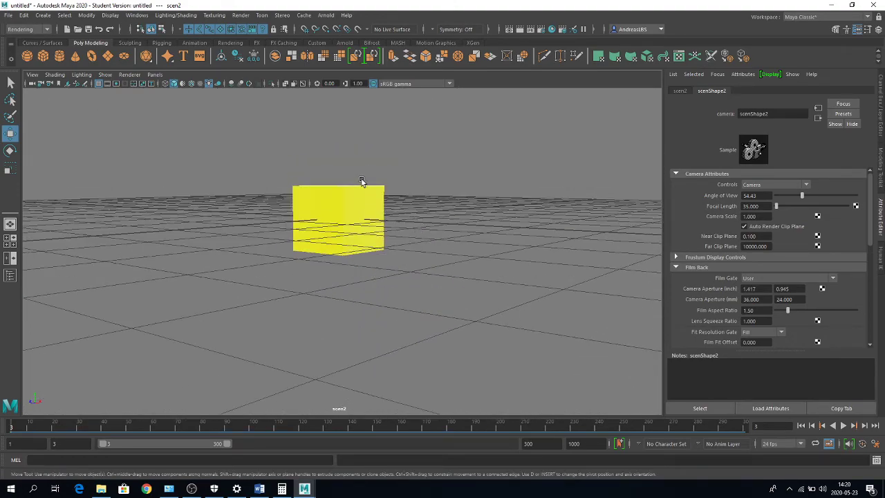
Step: Return to the persp view showing both cameras, keep scen2 selected, and scrub frames 63 to 16
click(155, 74)
mouse_move(170, 84)
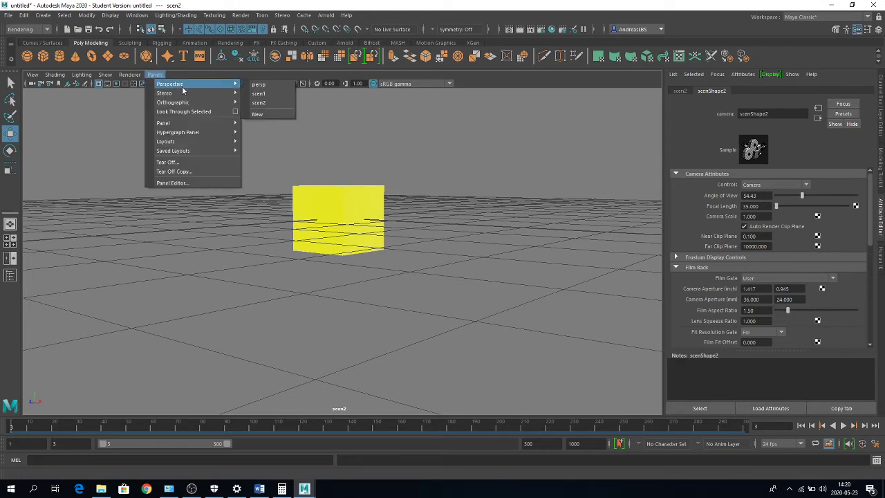
click(275, 84)
alt+drag(434, 210, 242, 289)
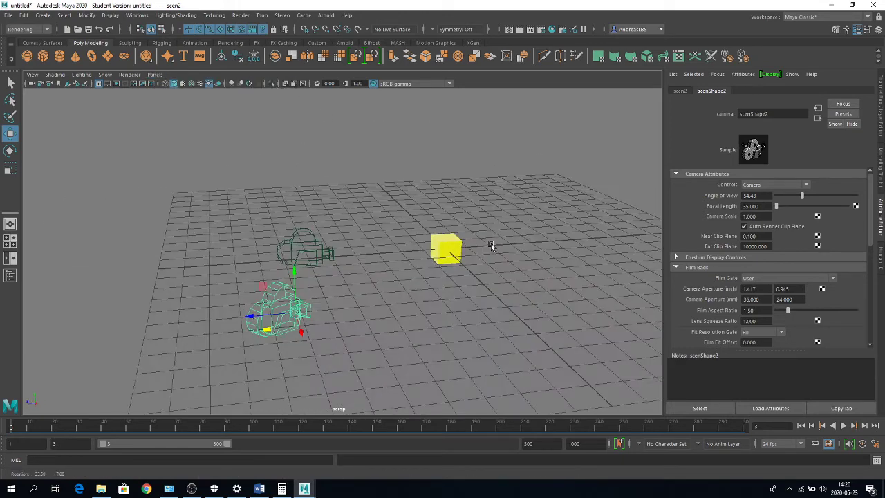
click(457, 260)
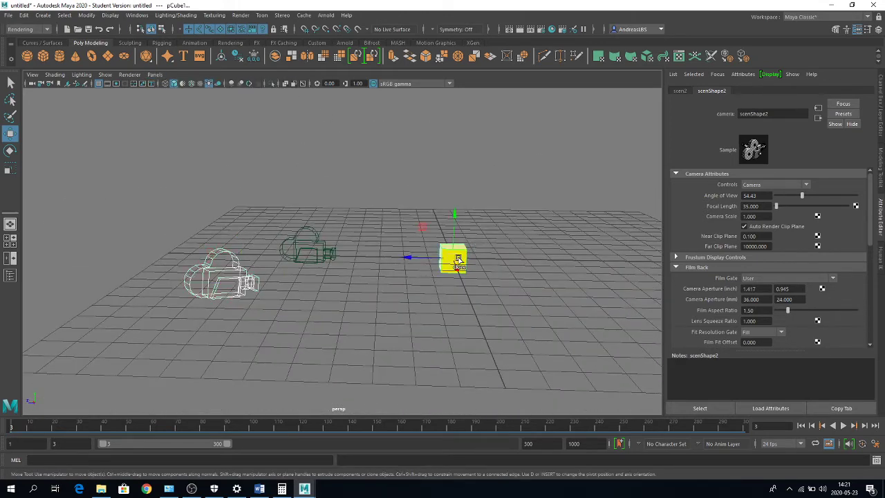
key(ctrl+z)
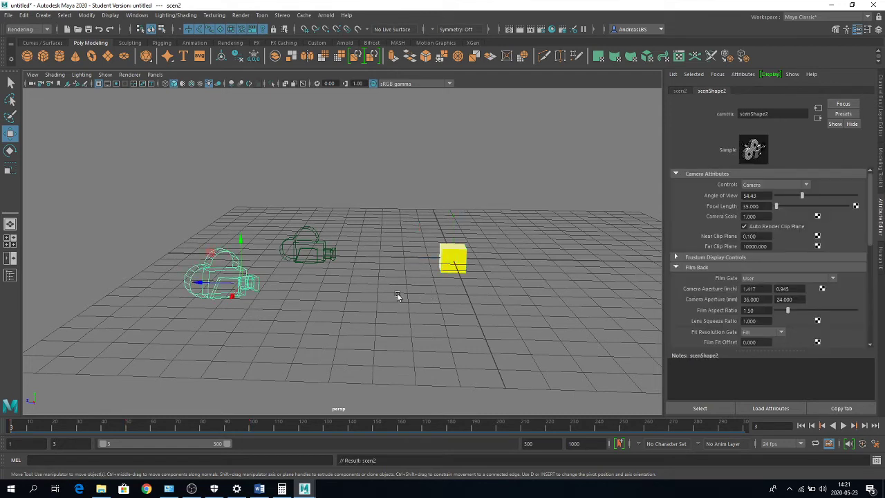
mouse_move(49, 431)
mouse_down()
mouse_move(160, 419)
mouse_move(165, 411)
mouse_move(150, 403)
mouse_up()
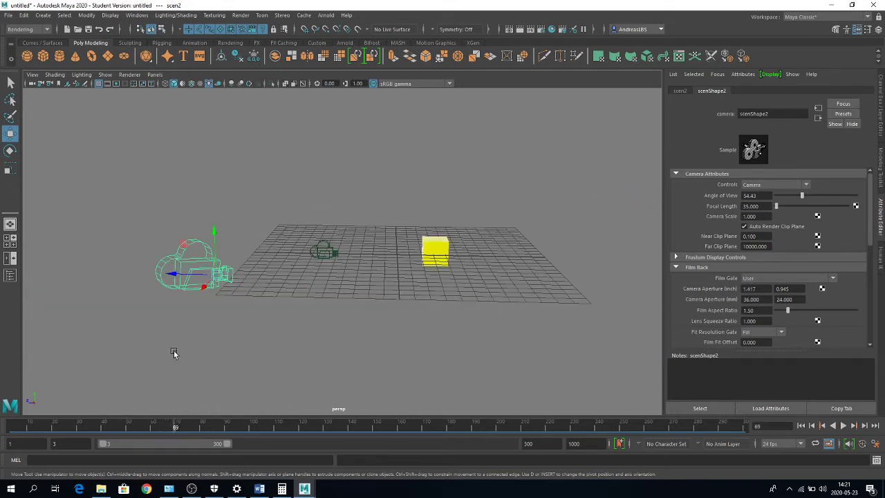
key(Escape)
drag(193, 429, 45, 425)
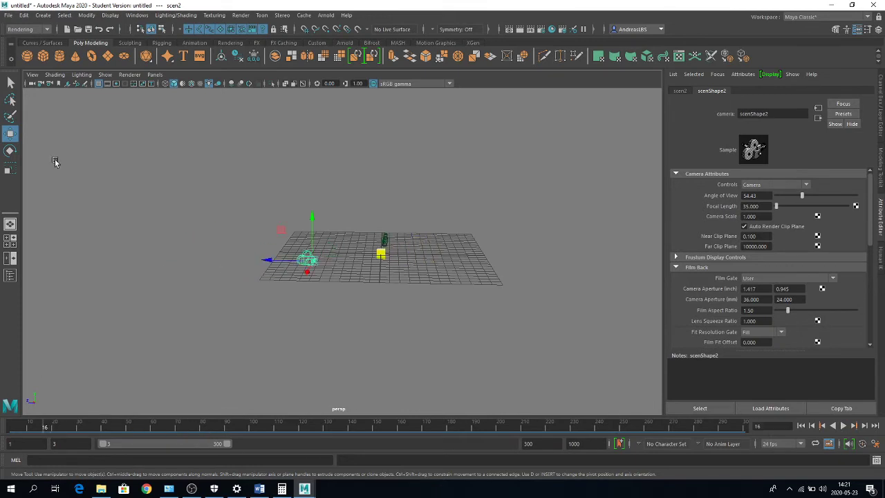
Step: Look through scen2 again and scrub the animation from its view
click(154, 75)
mouse_move(177, 88)
click(259, 102)
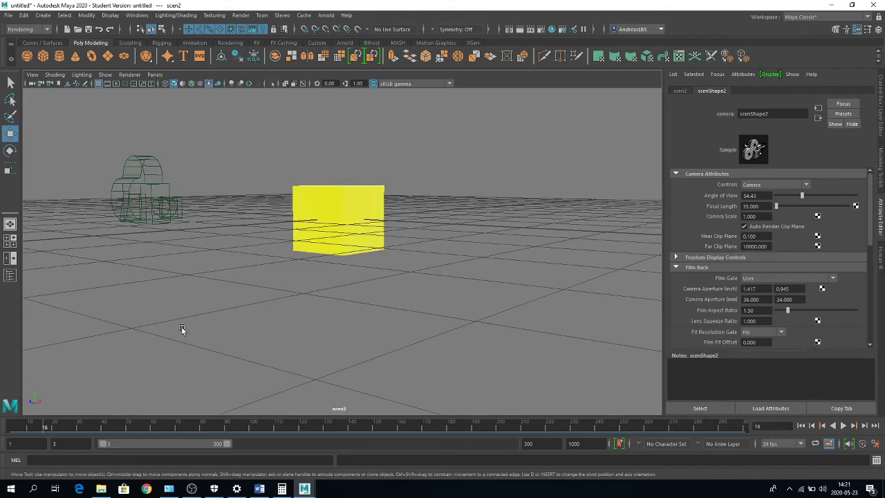
mouse_move(48, 429)
mouse_down()
mouse_move(255, 423)
mouse_move(134, 423)
mouse_move(258, 410)
mouse_move(50, 423)
mouse_up()
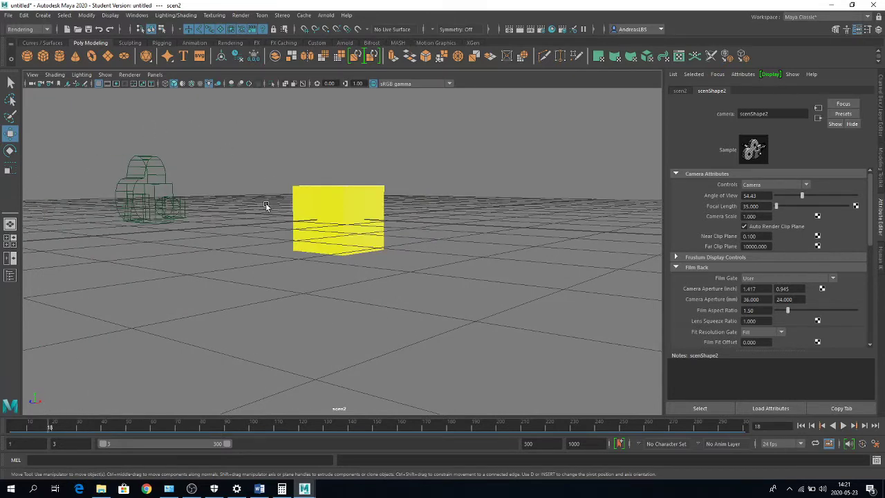
click(155, 75)
Step: In the perspective view, select the yellow cube and delete its key at frame 97
mouse_move(180, 87)
click(266, 88)
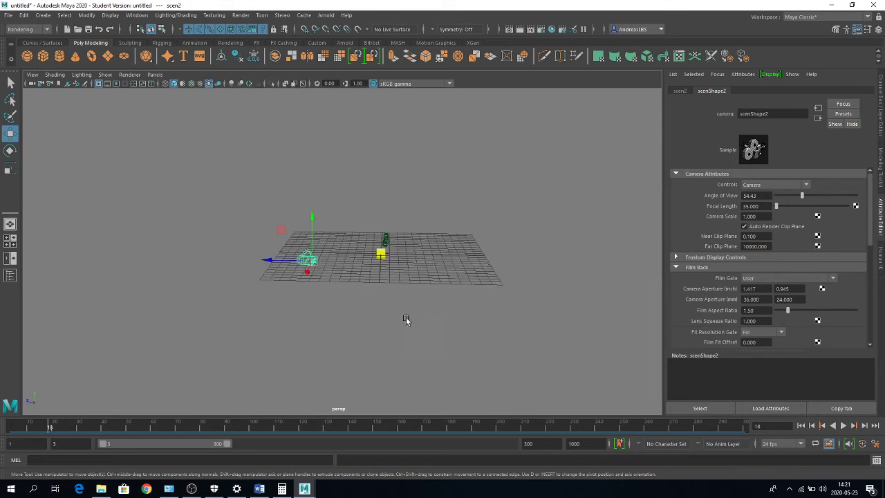
click(381, 249)
drag(258, 424, 247, 426)
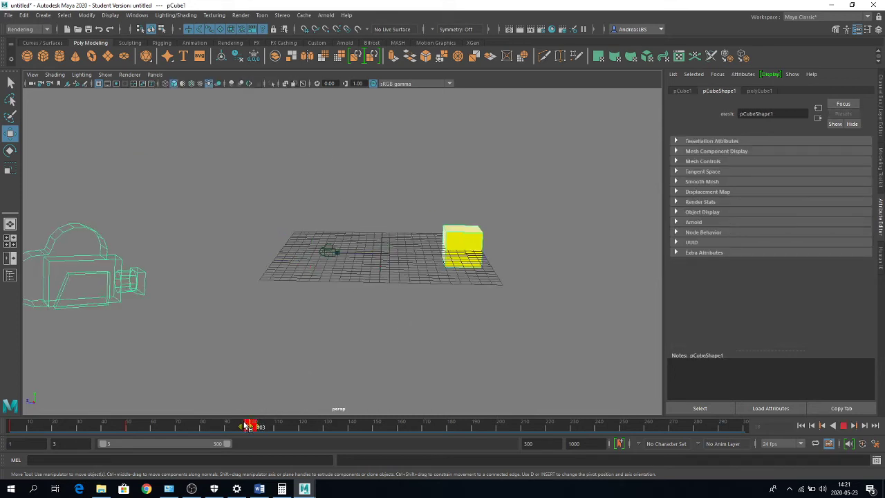
right_click(246, 426)
click(267, 277)
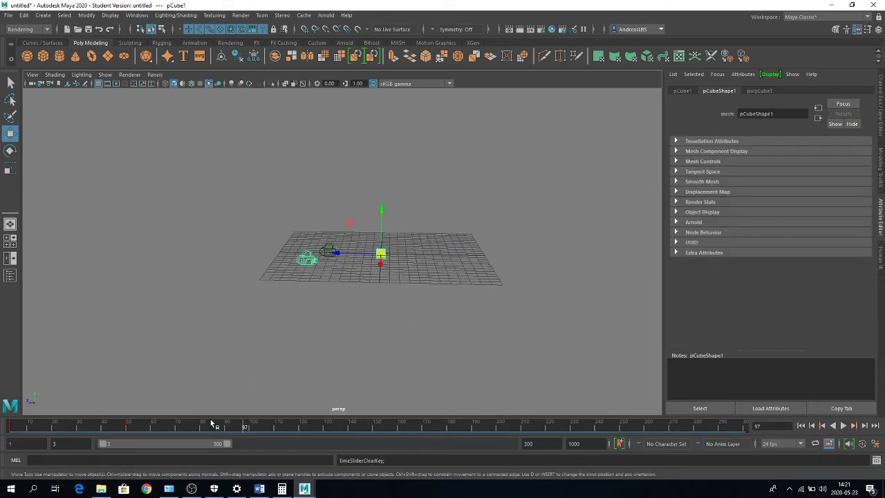
Step: Play and stop the animation a few times, then jump back to the start frame 3
key(alt+v)
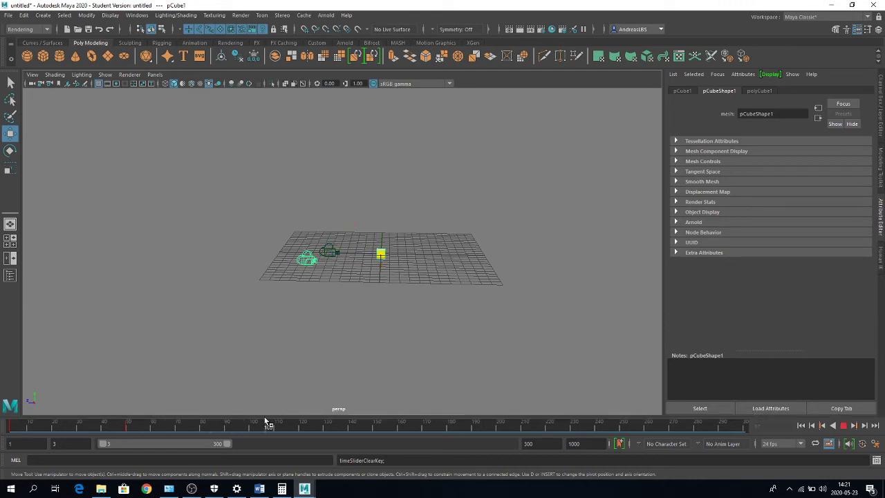
key(alt+v)
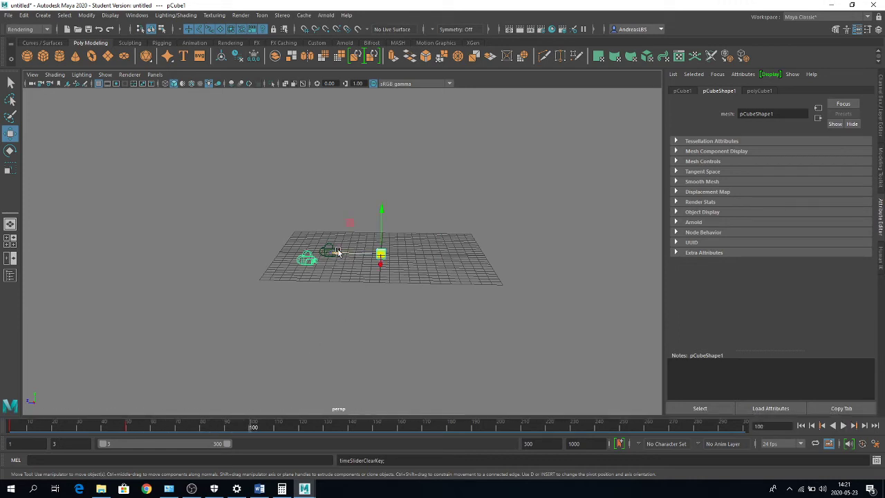
key(alt+v)
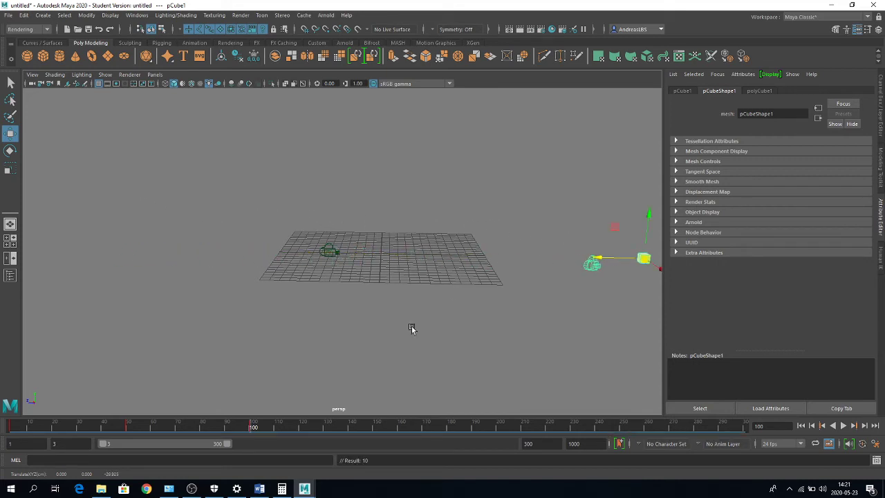
key(alt+v)
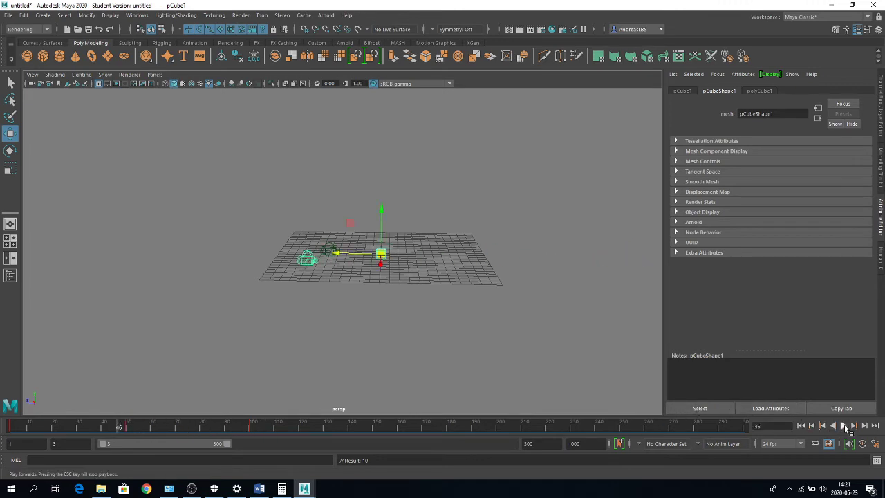
click(844, 425)
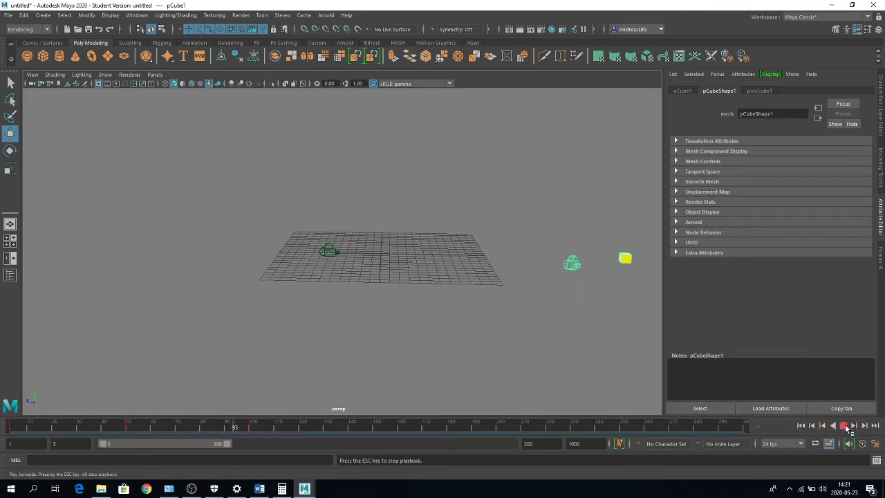
click(844, 426)
click(802, 426)
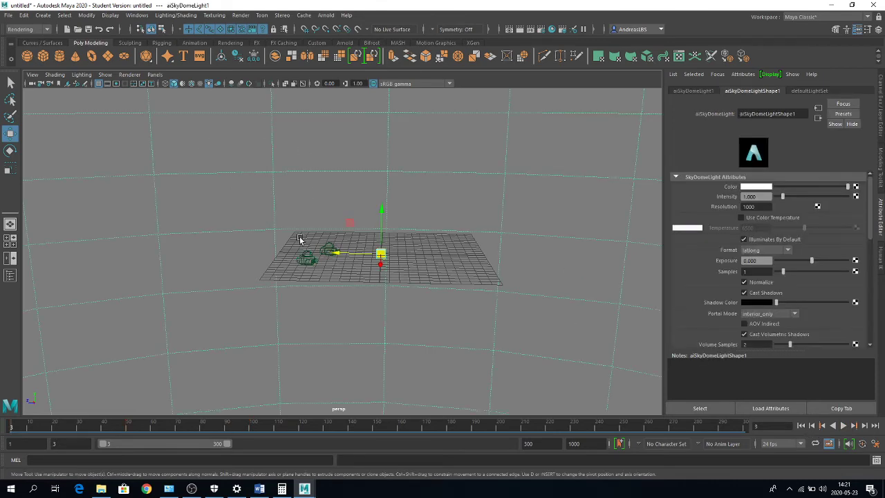
Step: Select the yellow cube and move the timeline to about frame 200
alt+drag(296, 246, 273, 332)
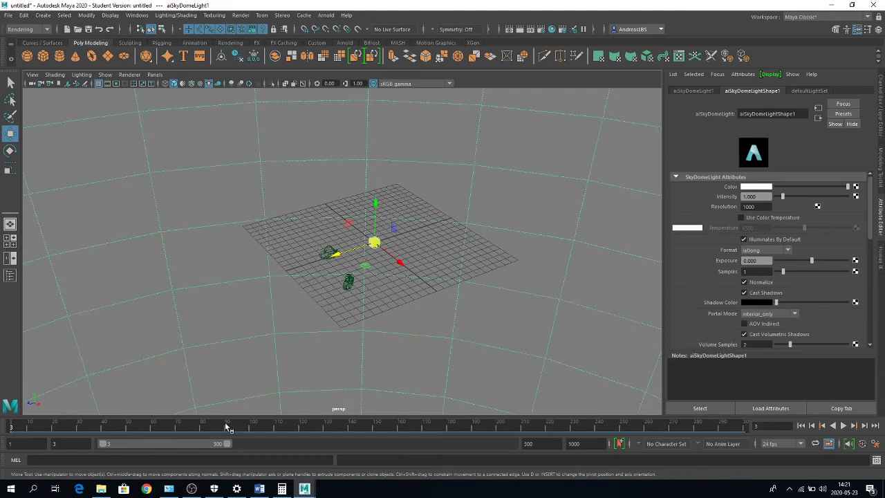
click(252, 426)
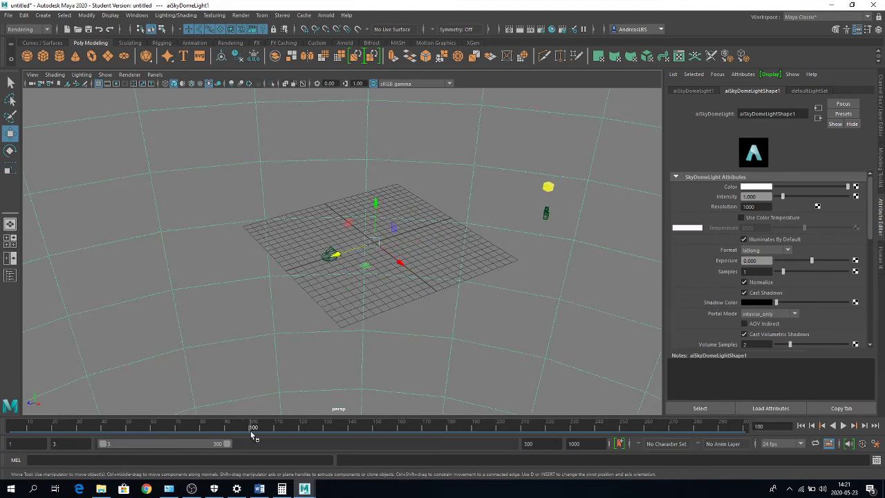
click(548, 187)
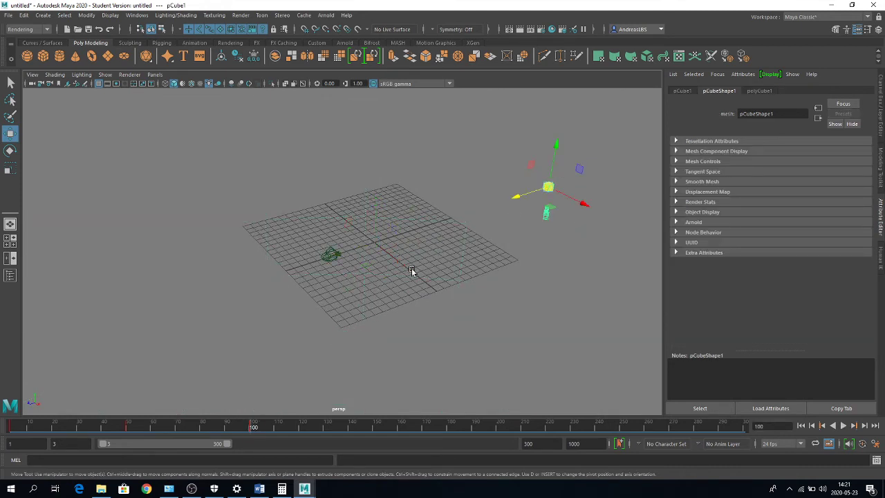
key(alt+v)
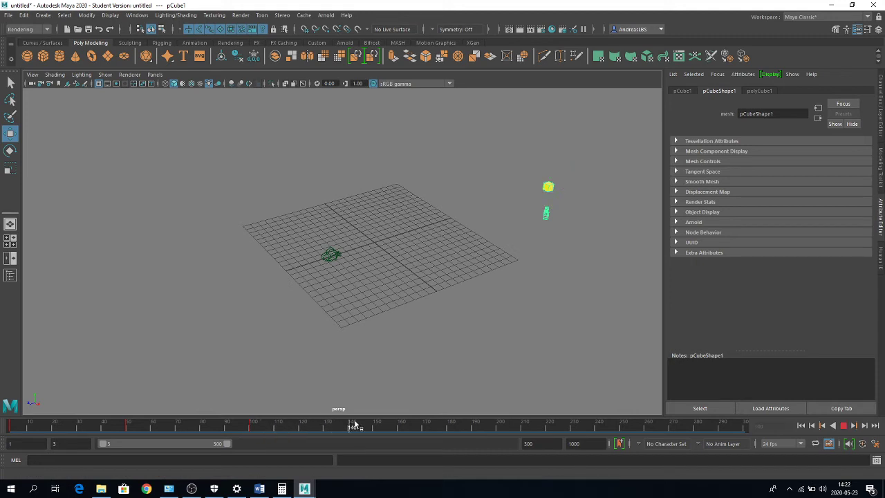
drag(471, 429, 497, 436)
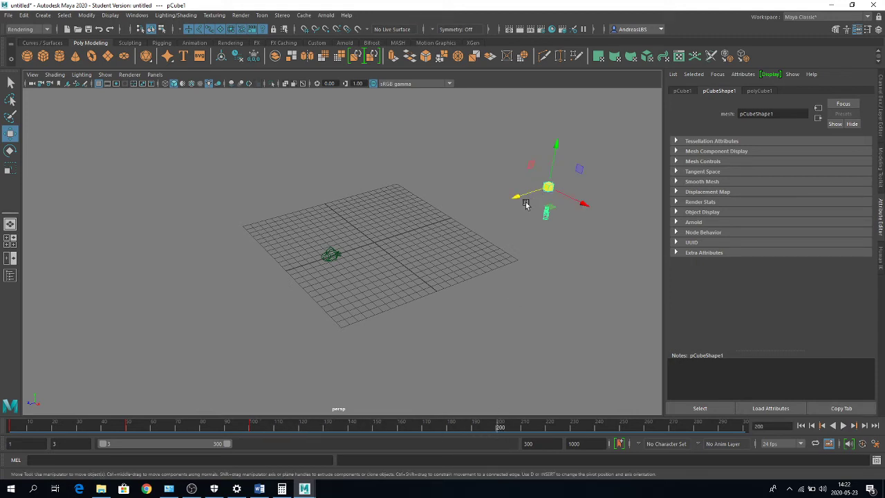
Step: Move the cube back over the grid centre and rotate it about 149° around Y
mouse_move(551, 208)
mouse_down()
mouse_move(332, 253)
mouse_move(312, 245)
mouse_move(362, 232)
mouse_up()
key(e)
key(ctrl+z)
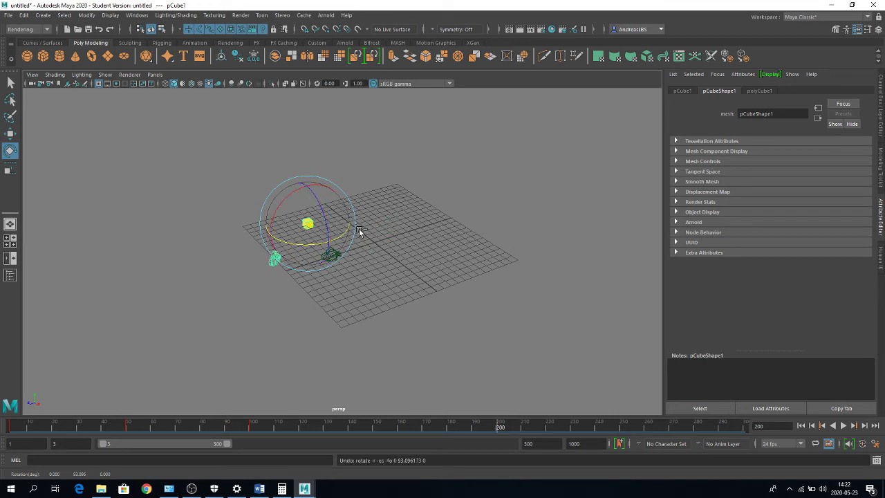
mouse_move(286, 251)
mouse_down()
mouse_move(311, 247)
mouse_move(308, 237)
mouse_move(338, 242)
mouse_up()
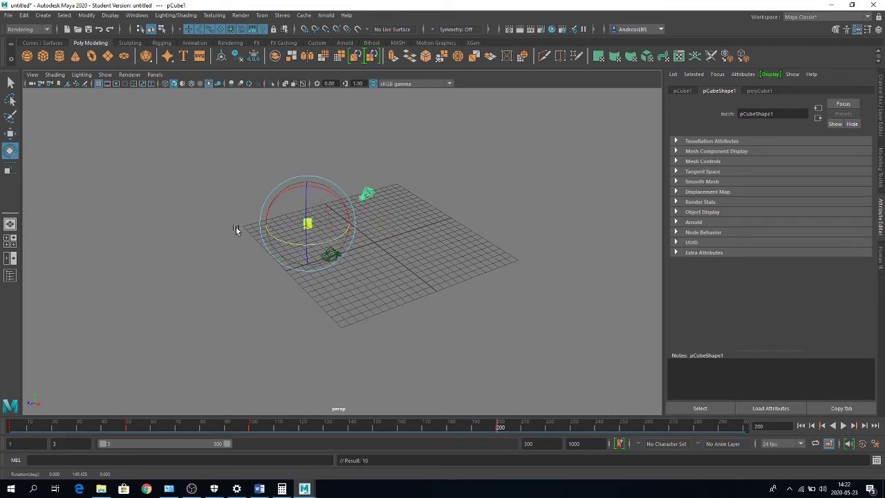
Step: Create a Camera and Aim rig and rename camera2_group and camera2 to scen3 in the Outliner
click(43, 16)
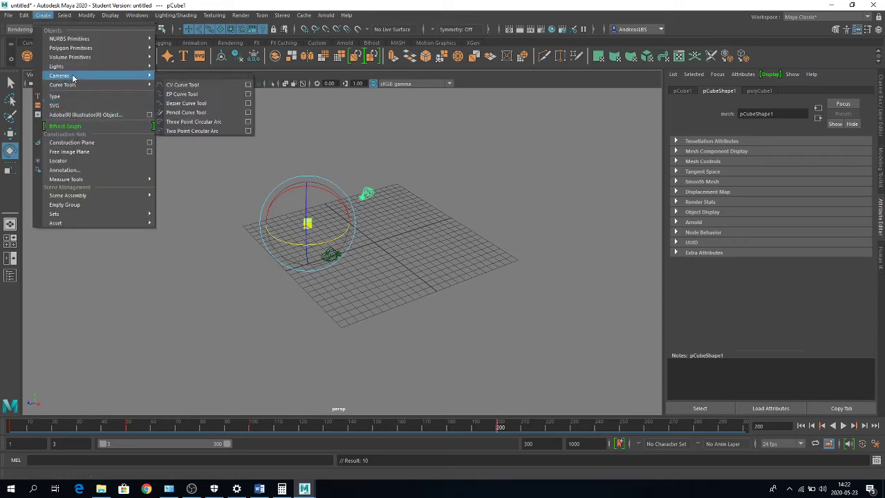
mouse_move(59, 75)
click(198, 85)
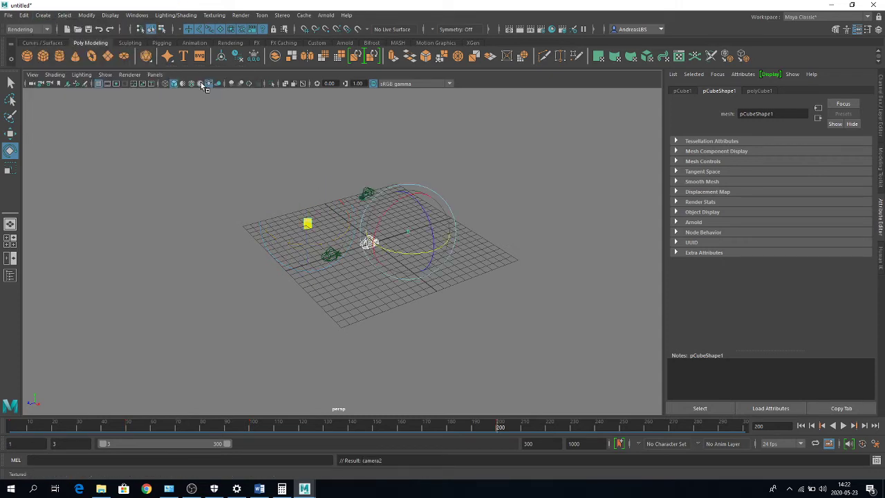
click(10, 275)
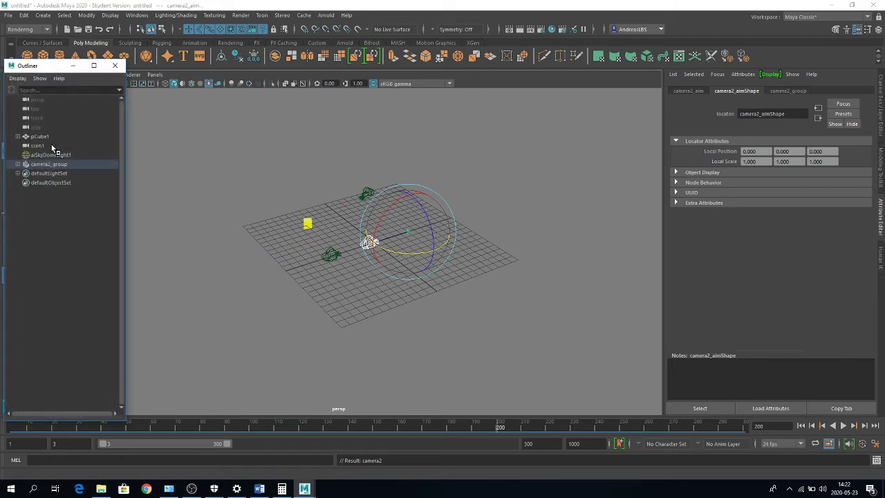
double_click(36, 164)
text(scen3)
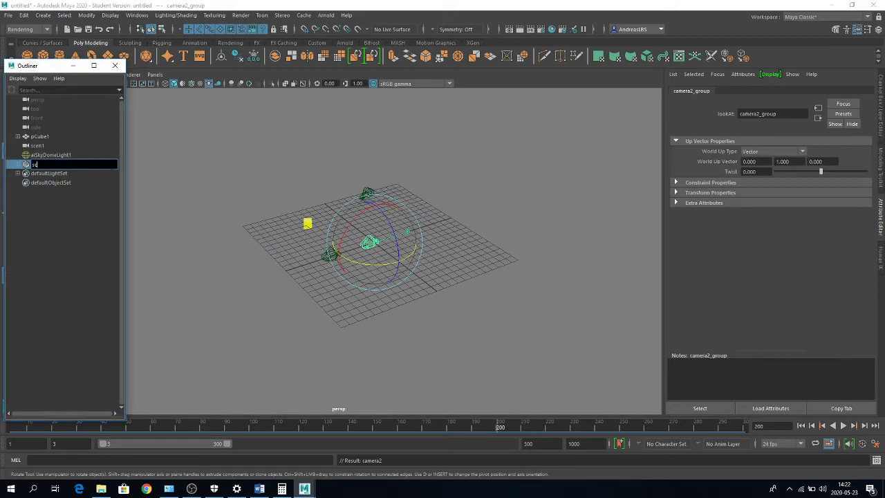
key(Return)
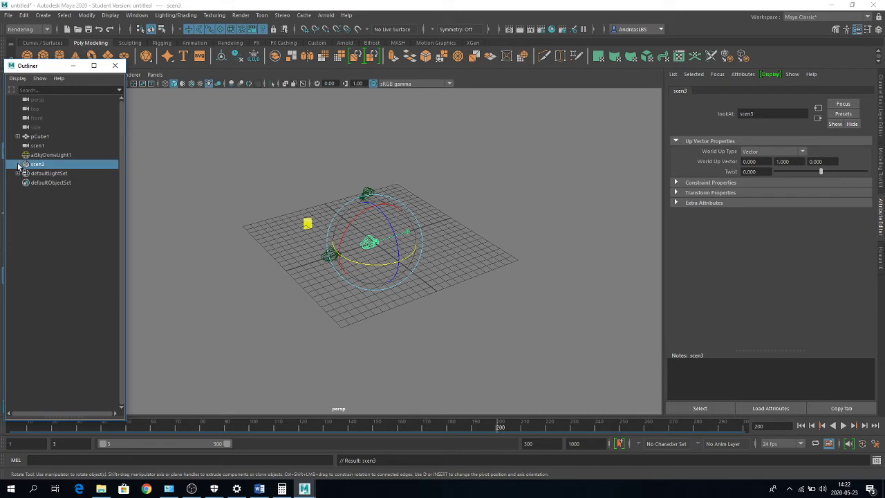
click(17, 164)
double_click(46, 173)
text(sce)
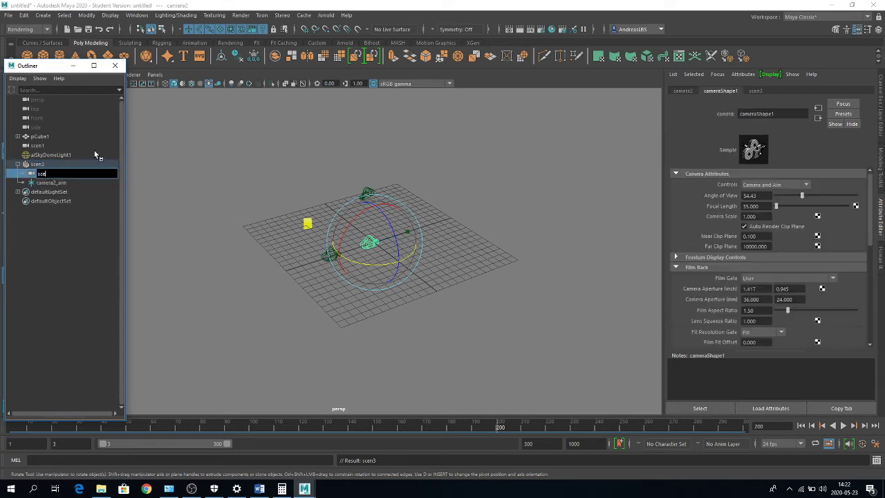
text(n3)
key(Return)
Step: Move the scen3 camera toward the lower right across the grid, then select camera2_aim
click(53, 183)
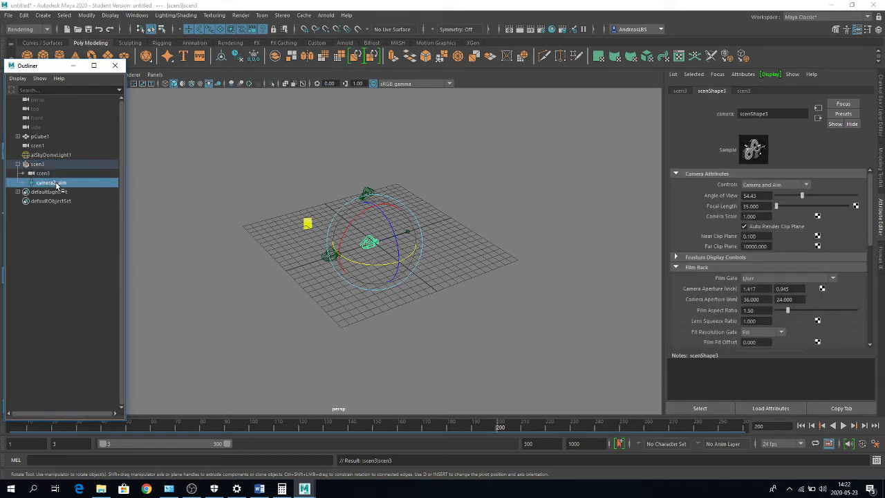
click(52, 174)
key(w)
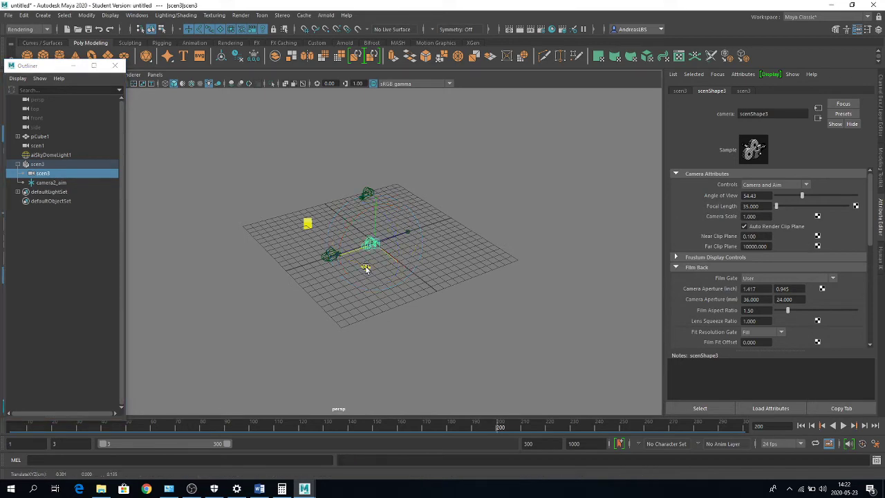
drag(366, 268, 493, 278)
scroll(468, 256, up, 5)
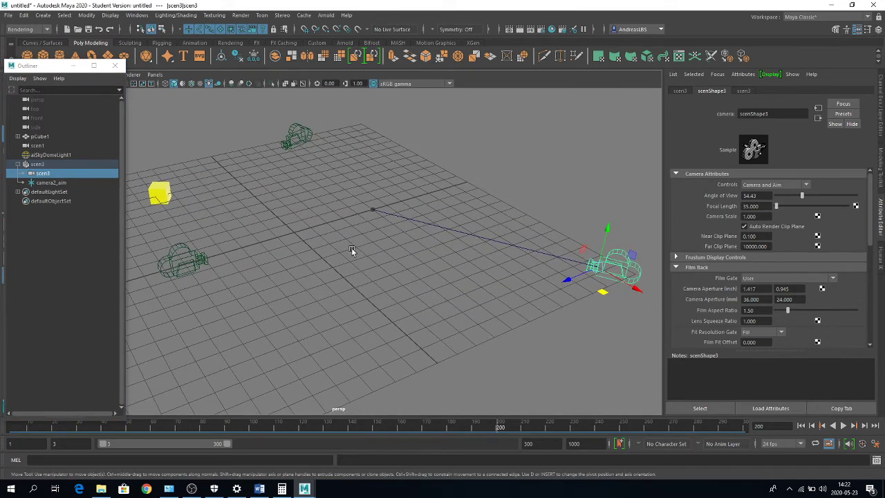
drag(602, 291, 492, 291)
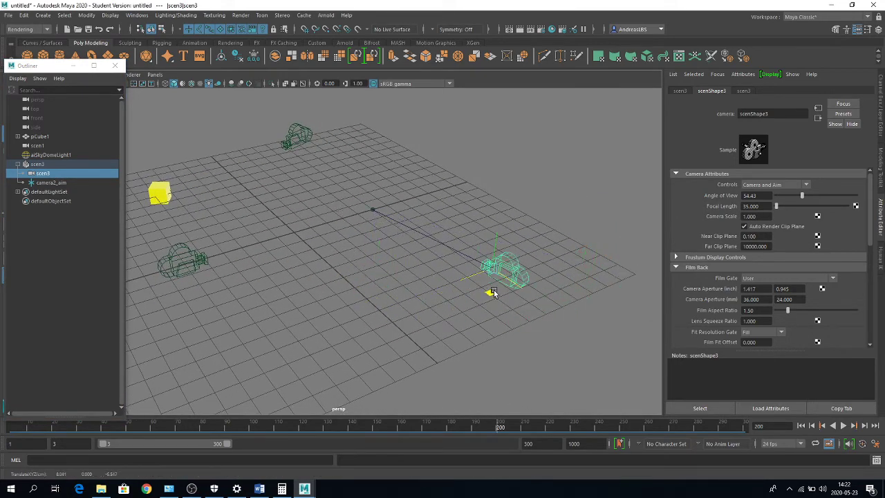
click(374, 210)
Step: At frame 99, move camera2_aim onto the yellow cube and parent it to pCube1
key(alt+v)
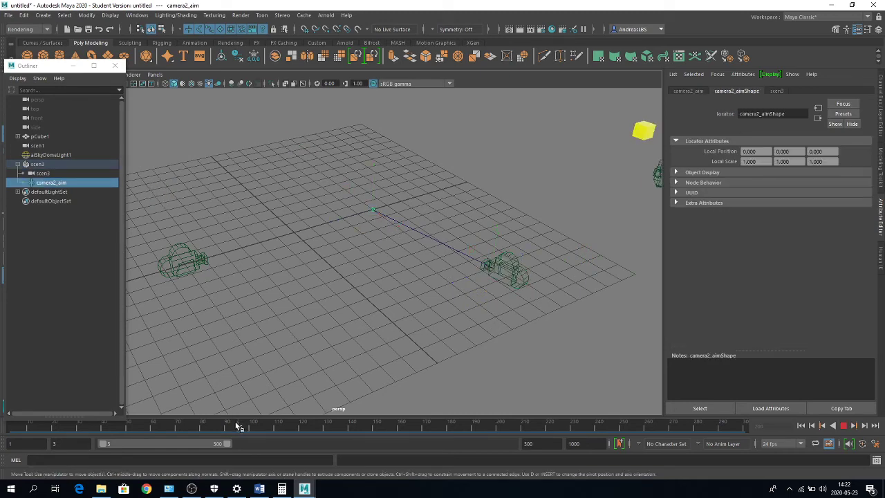
click(249, 426)
mouse_move(421, 232)
alt+mouse_down()
mouse_move(484, 192)
mouse_move(199, 272)
mouse_move(508, 182)
mouse_move(488, 209)
mouse_move(250, 110)
mouse_move(262, 206)
mouse_move(228, 201)
alt+mouse_up()
click(47, 184)
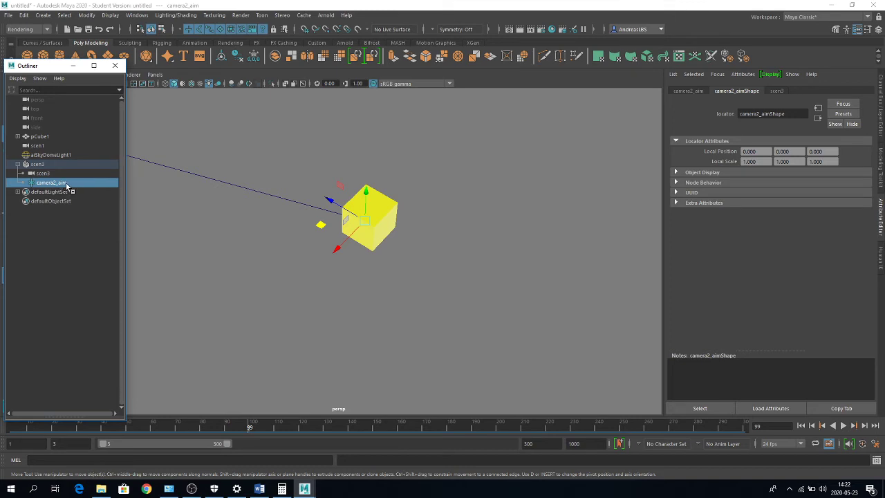
shift+click(372, 245)
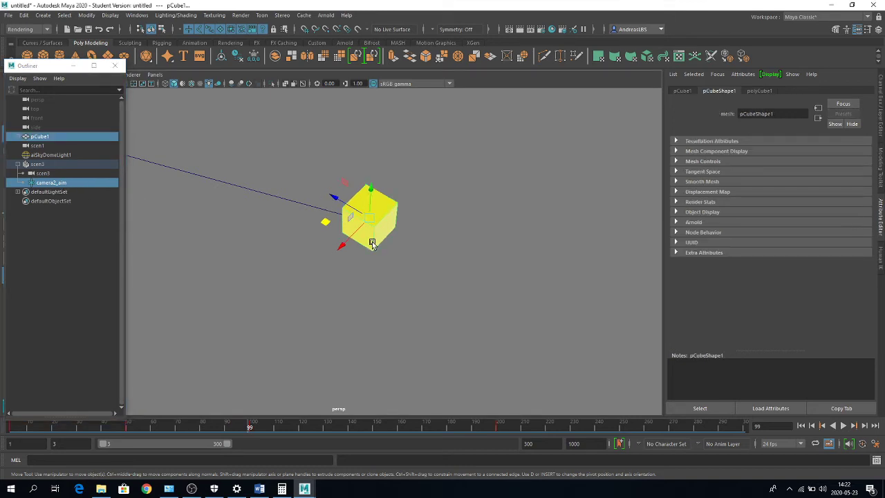
shift+click(372, 245)
Step: Frame the cameras and cube, then scrub and play frames 56–175 to confirm the aim follows the cube
alt+drag(300, 261, 289, 271)
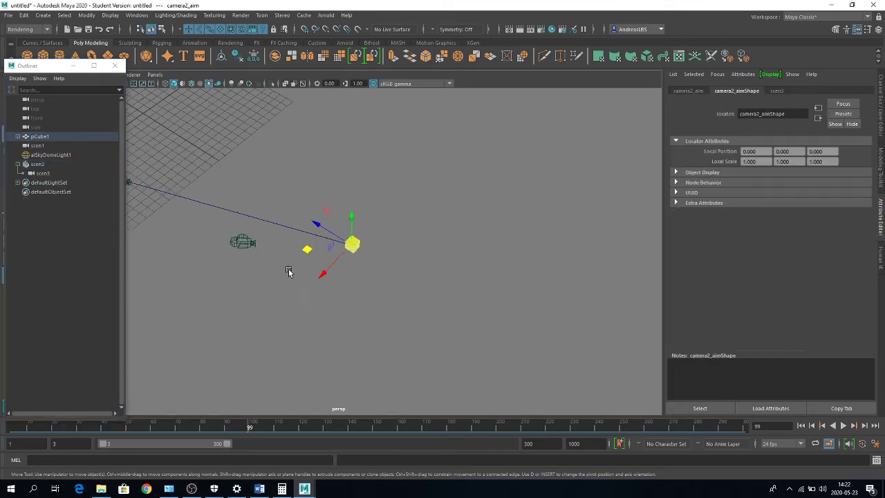
alt+middle_drag(289, 271, 466, 253)
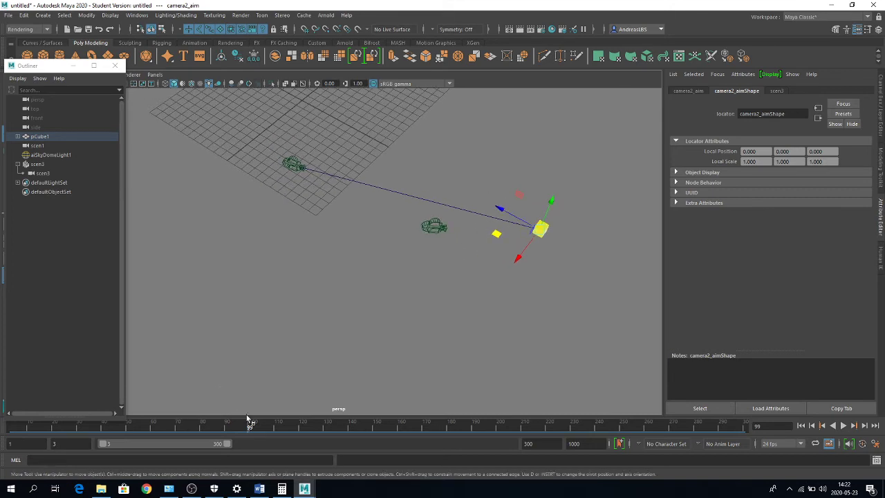
mouse_move(246, 419)
mouse_down()
mouse_move(178, 420)
mouse_move(145, 410)
mouse_move(242, 407)
mouse_move(145, 408)
mouse_move(196, 406)
mouse_move(173, 408)
mouse_up()
alt+right_drag(198, 302, 466, 288)
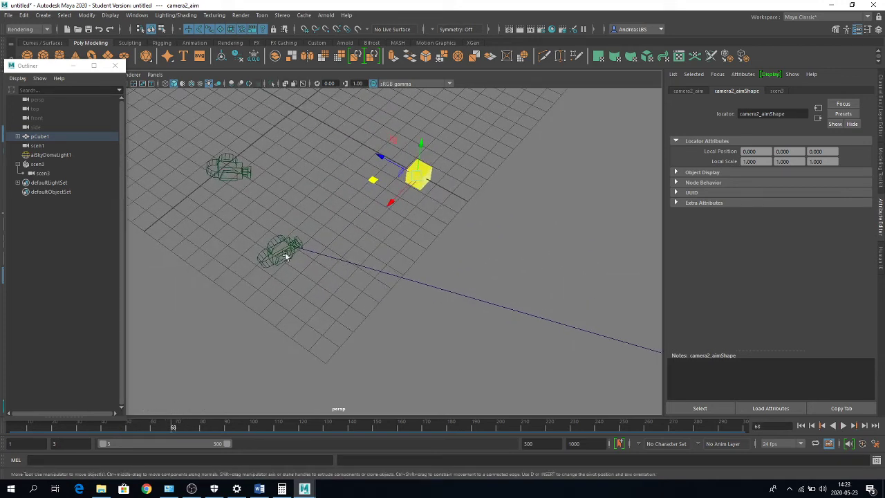
mouse_move(235, 429)
mouse_down()
mouse_move(152, 423)
mouse_move(177, 430)
mouse_up()
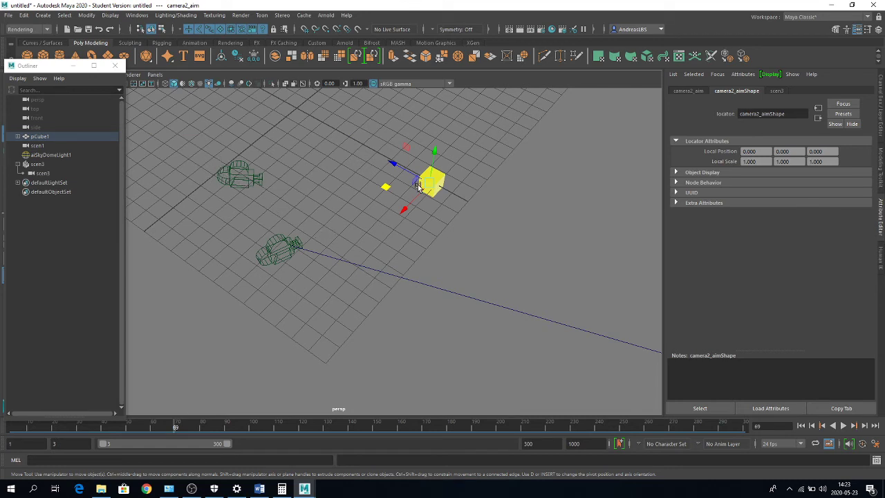
key(alt+v)
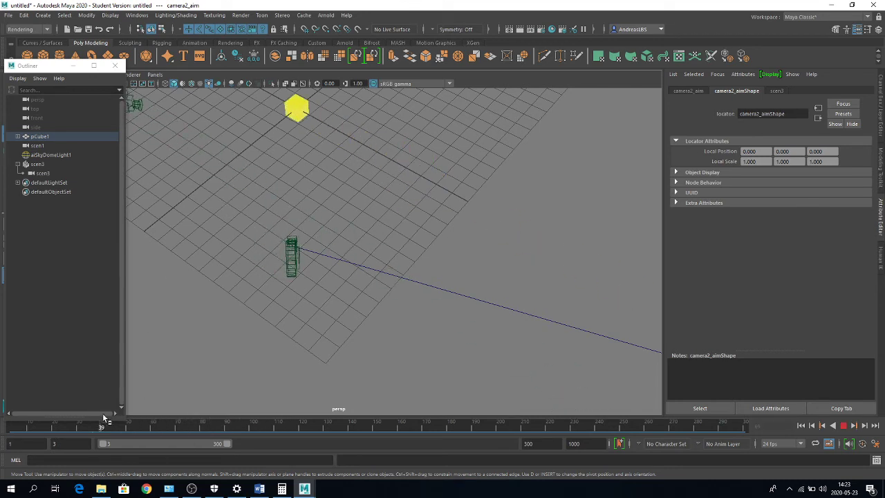
mouse_move(105, 419)
mouse_down()
mouse_move(428, 423)
mouse_move(239, 424)
mouse_up()
Step: Look through scen3, play from frame 100 to 262, then return to frame 3
click(155, 74)
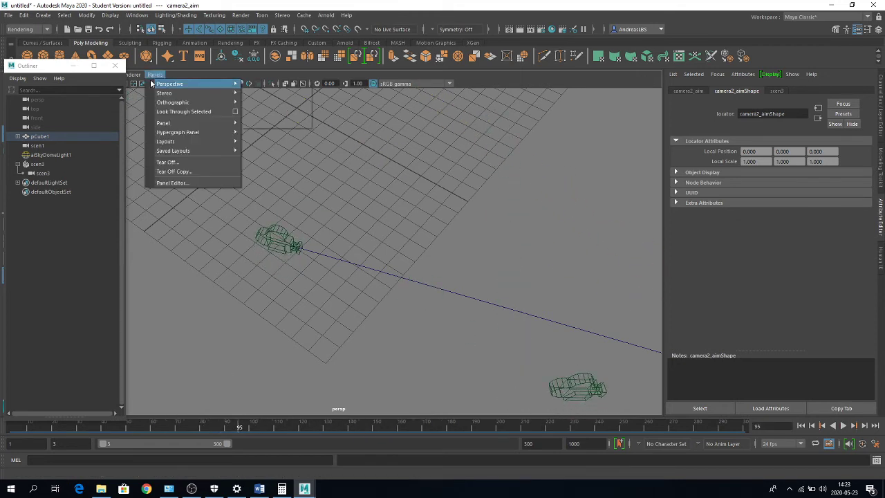
mouse_move(180, 84)
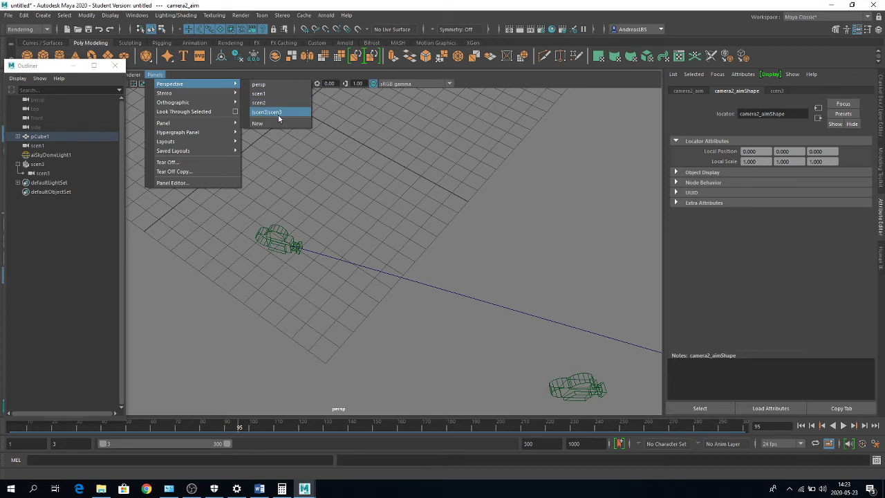
click(278, 114)
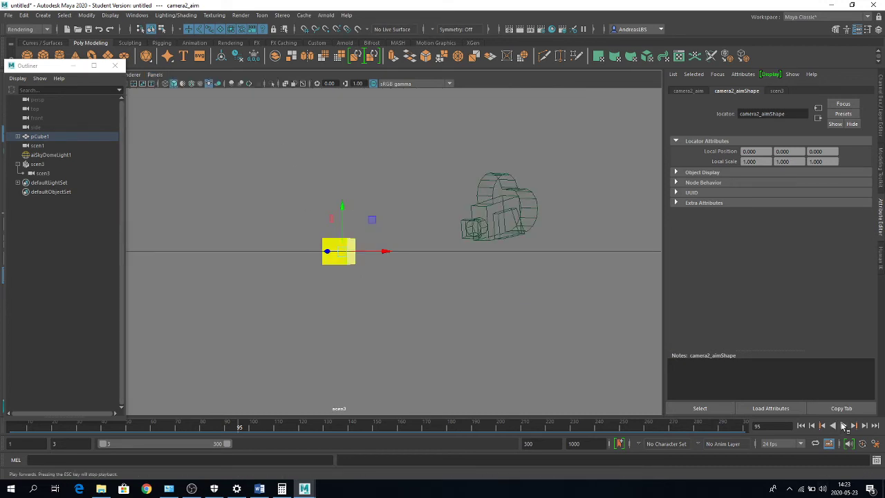
click(253, 425)
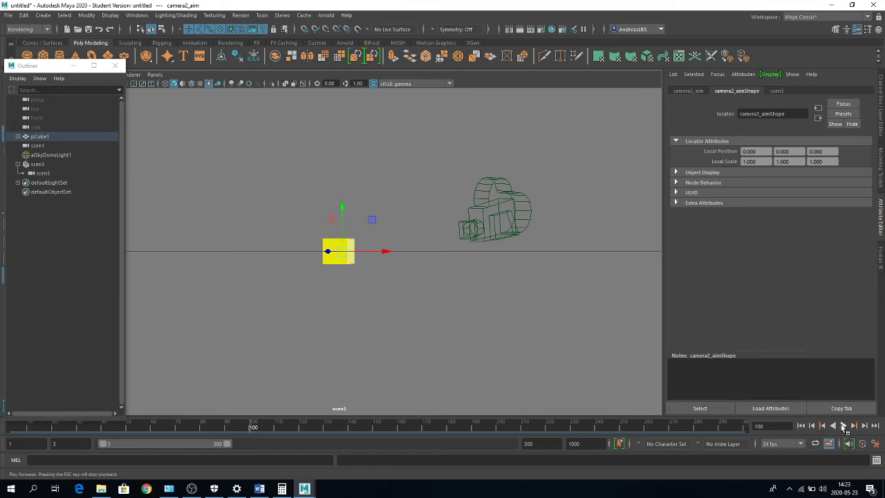
click(843, 427)
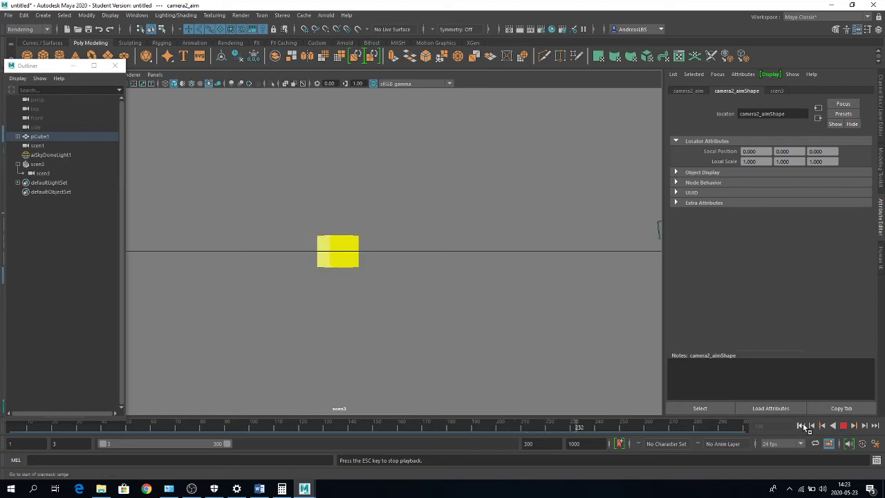
click(844, 426)
click(801, 426)
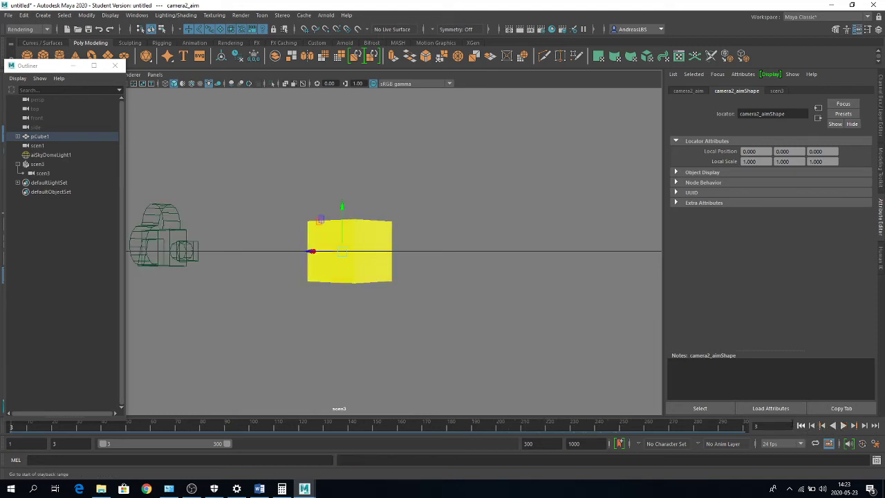
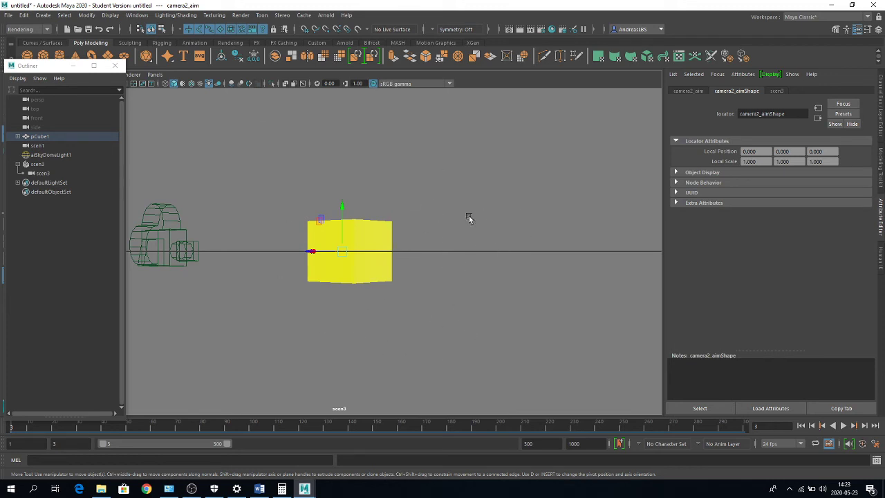
Step: Look through the persp camera, close the Outliner, and switch the shelf to Rigging
click(154, 75)
mouse_move(171, 84)
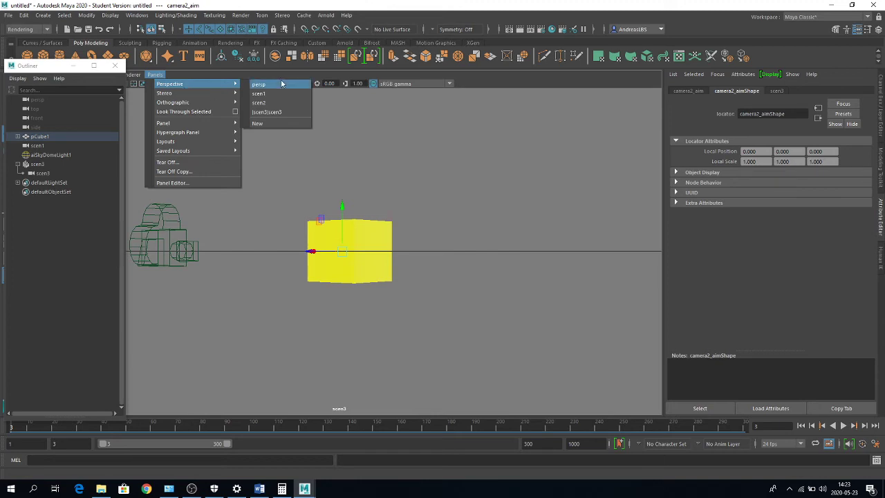
click(281, 84)
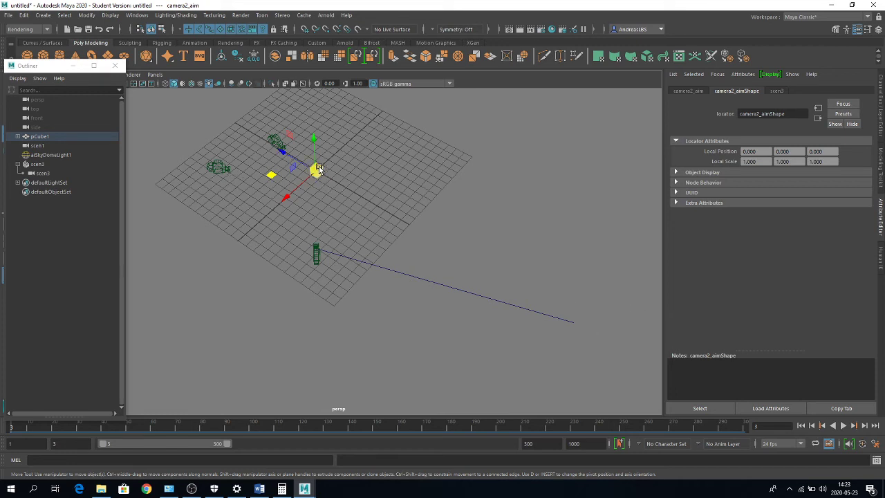
scroll(313, 177, up, 5)
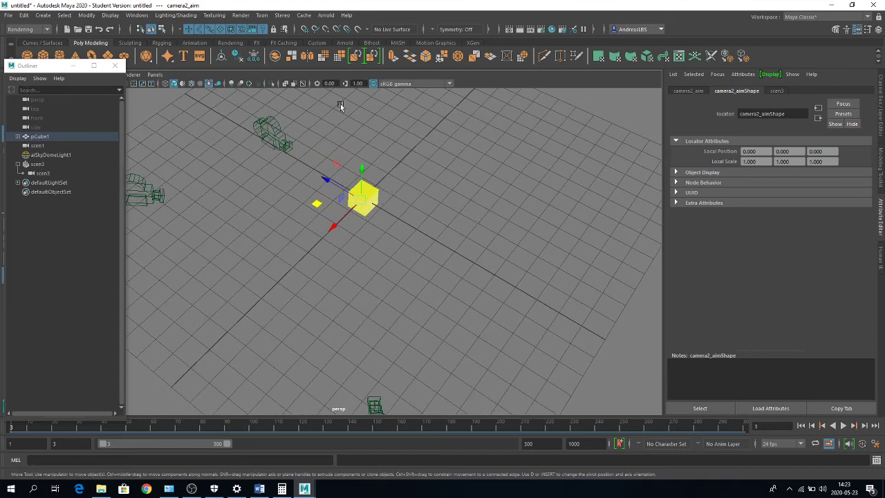
click(115, 66)
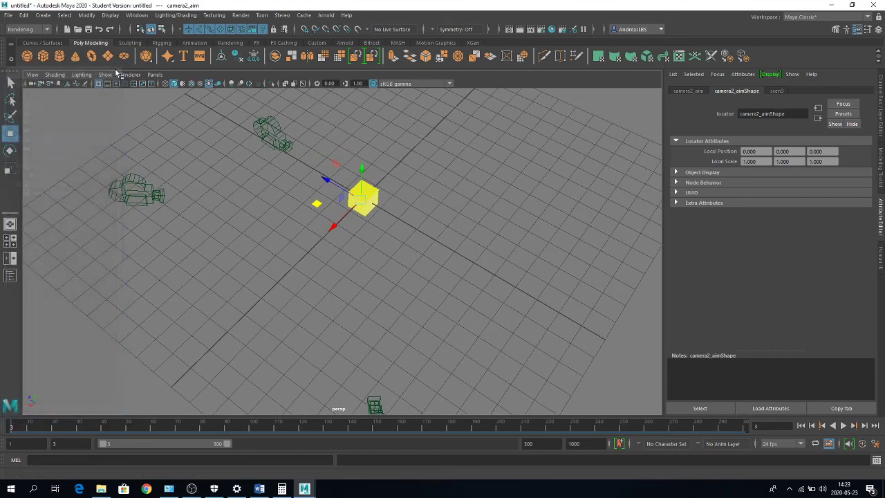
click(161, 43)
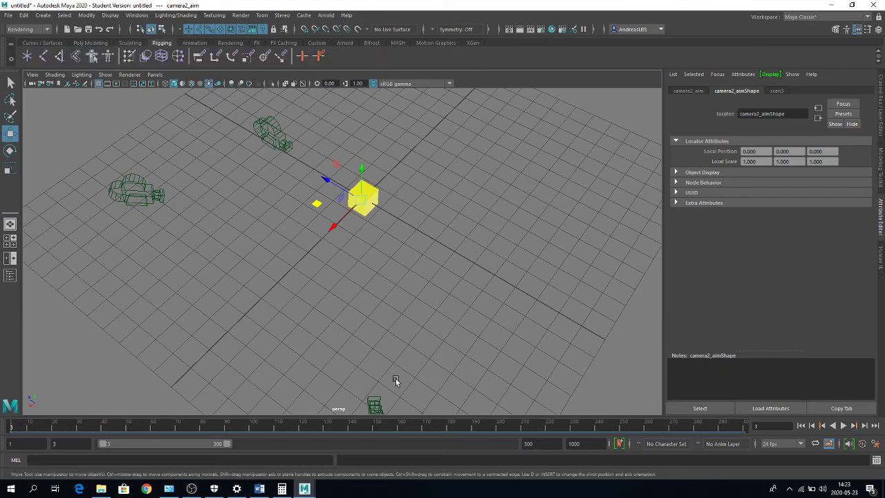
scroll(382, 278, down, 5)
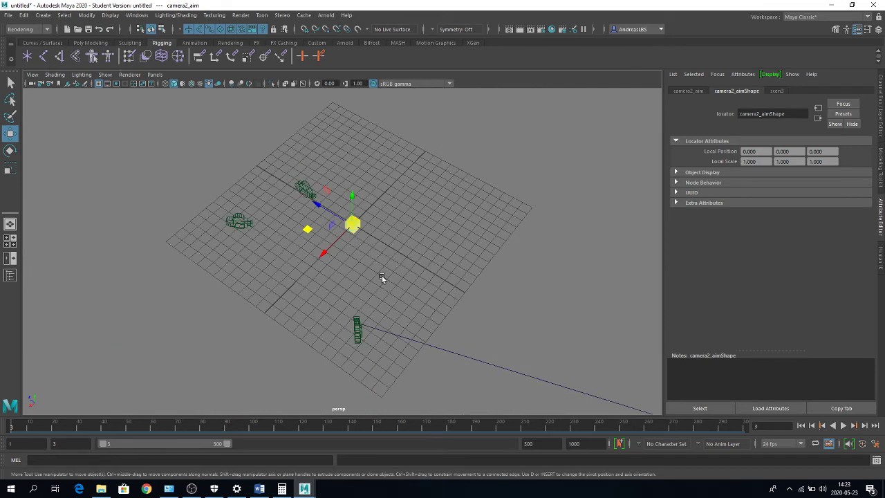
Step: Play the camera animation, orbit the view, then replay and stop at frame 100
key(alt+v)
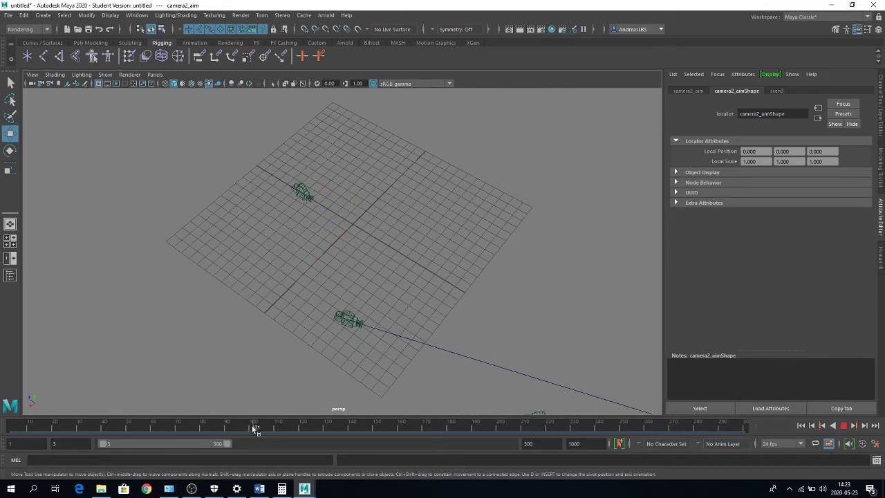
click(253, 427)
alt+drag(427, 300, 396, 234)
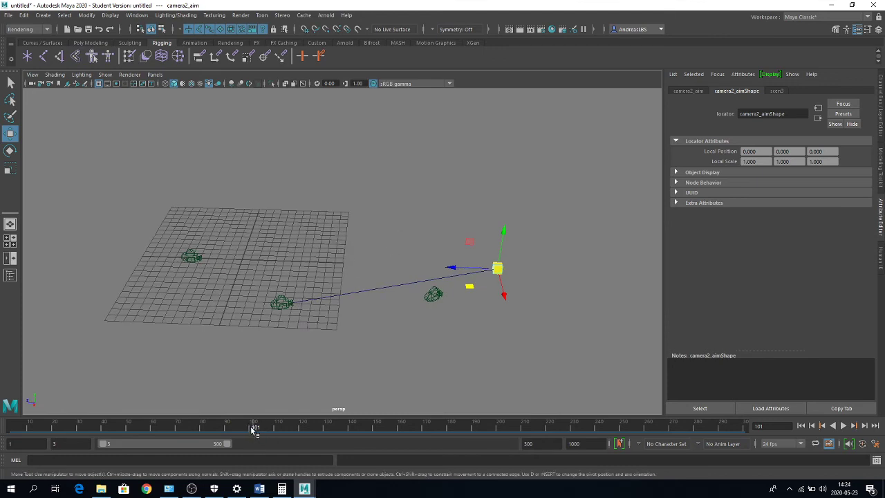
key(alt+v)
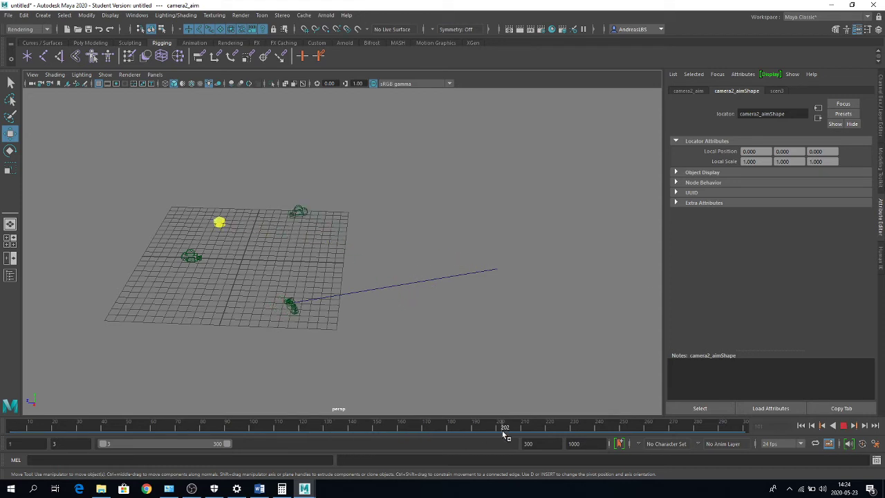
click(253, 427)
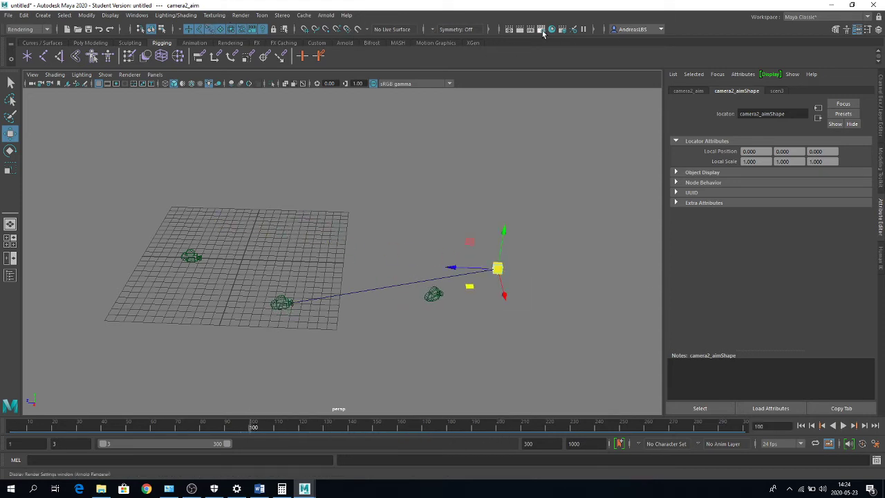
Step: In Render Settings, set the render frame range to start 100 and end 200
click(542, 29)
scroll(161, 233, up, 2)
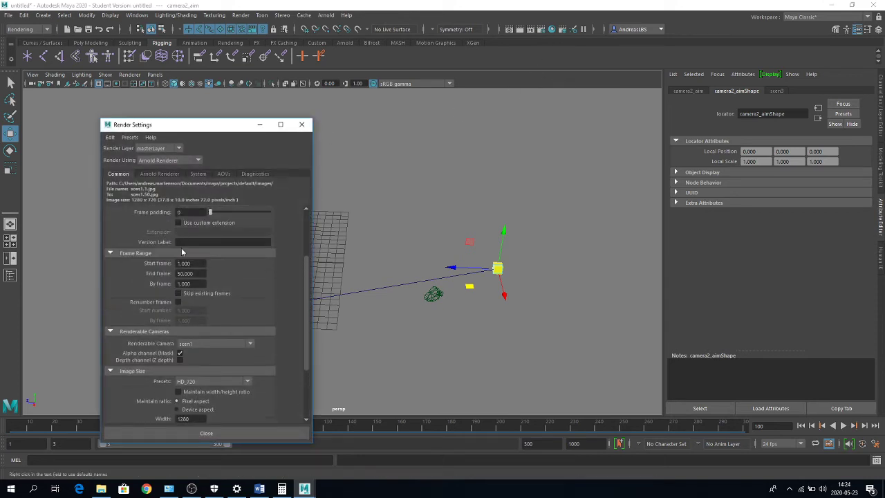
drag(193, 264, 150, 263)
text(100.000)
click(200, 273)
text(2)
text(00)
key(Return)
Step: Set the renderable camera to scen3 and move the Render Settings window left
click(190, 346)
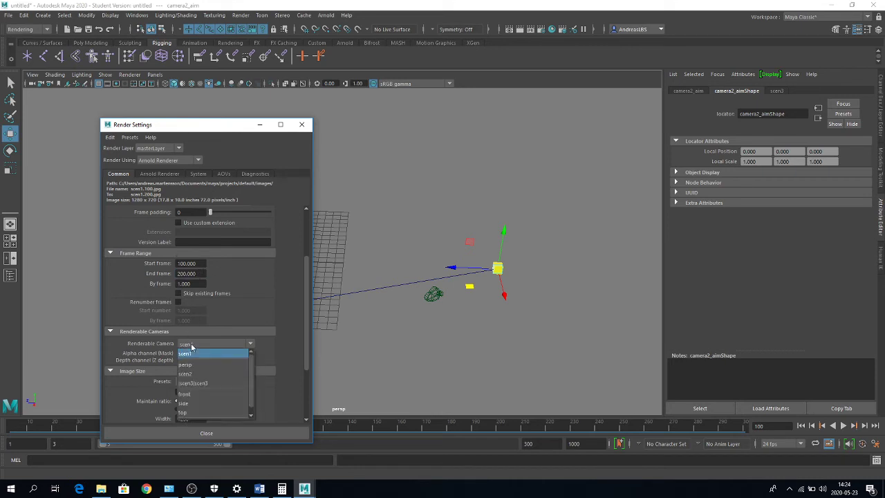
click(198, 383)
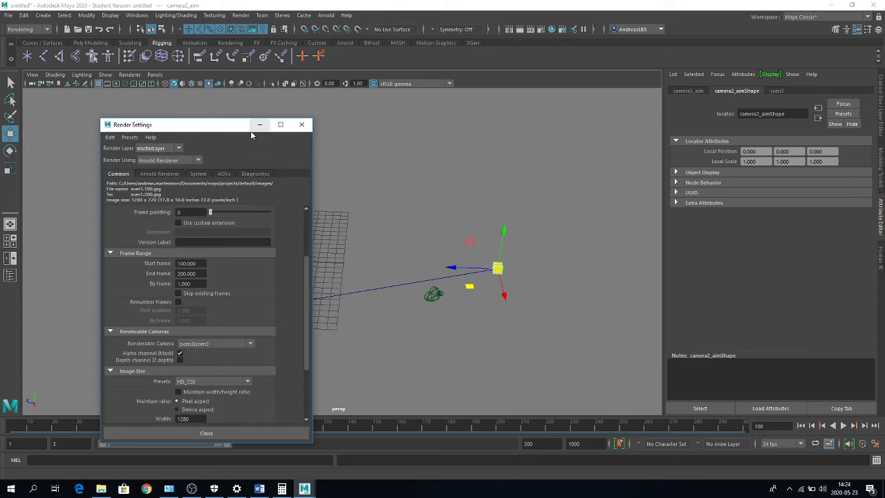
drag(226, 132, 163, 118)
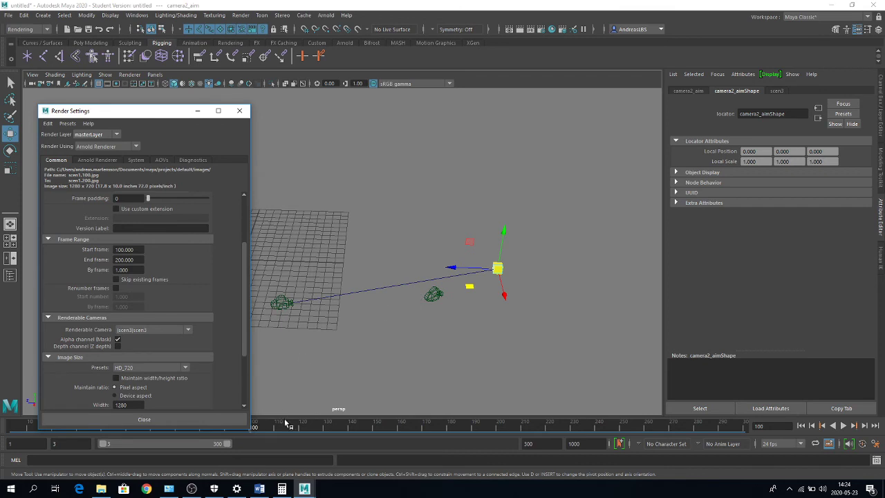
Step: Scrub to frame 127, then play the animation and stop at frame 120
mouse_move(309, 424)
mouse_down()
mouse_move(276, 423)
mouse_move(320, 423)
mouse_up()
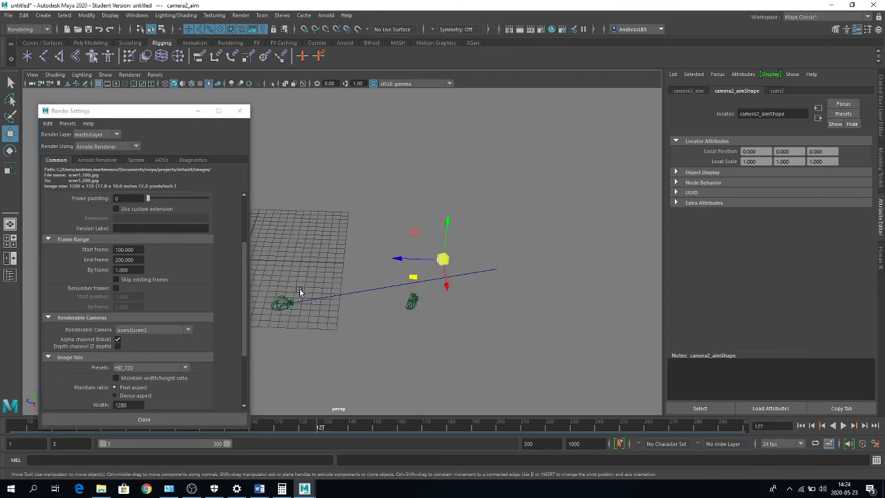
key(alt+v)
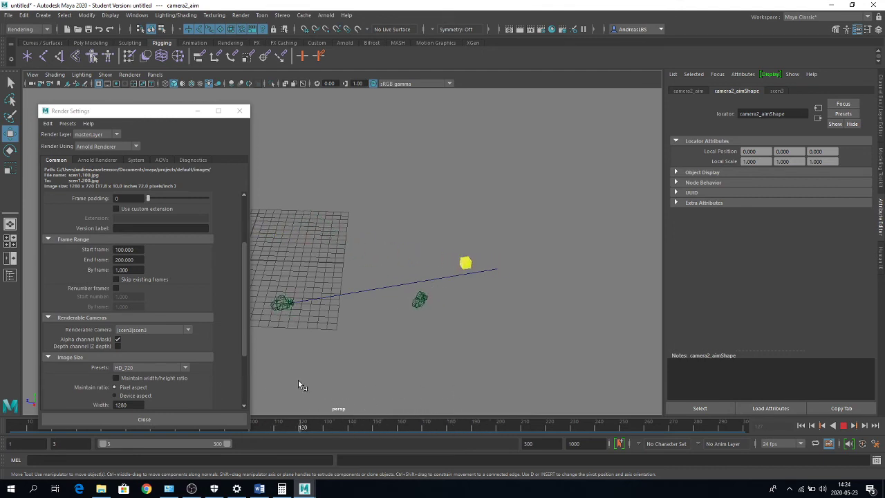
key(alt+v)
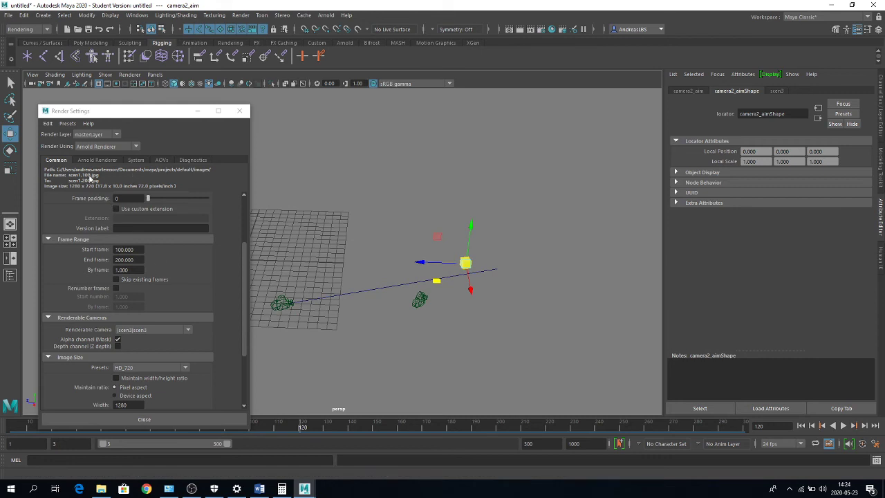
Step: Change the output file name prefix to scen3
scroll(88, 249, up, 3)
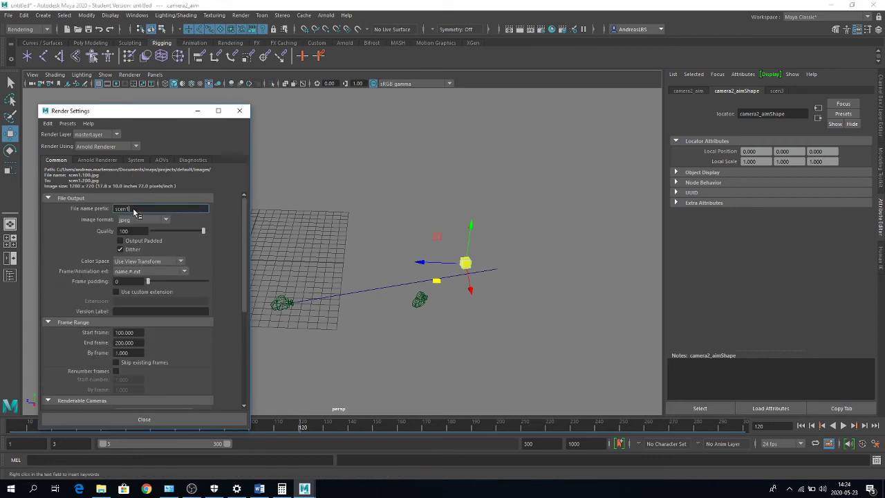
click(141, 210)
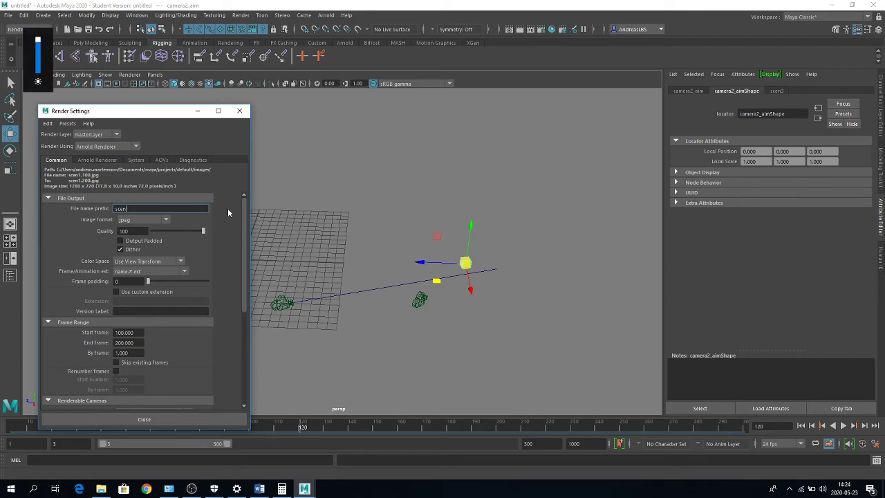
text(3)
key(Return)
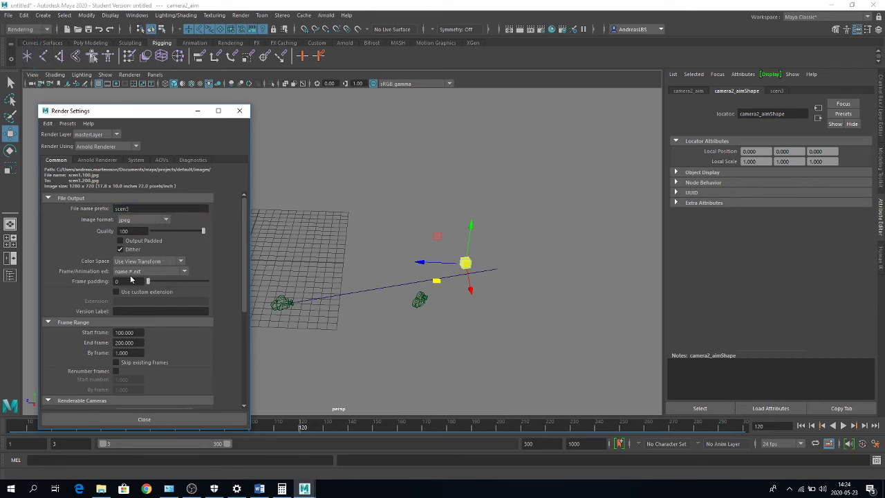
Step: Review the Arnold Renderer and Common tabs, then close Render Settings
scroll(131, 298, down, 2)
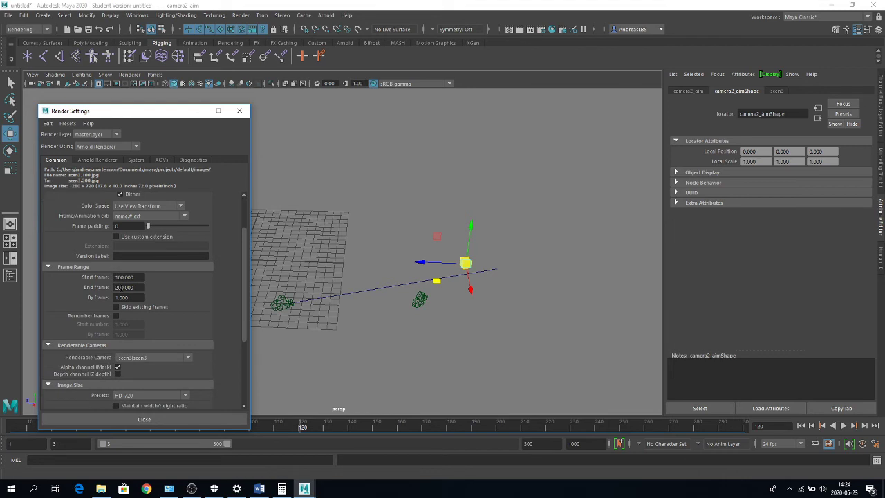
scroll(118, 288, down, 2)
scroll(123, 327, down, 1)
scroll(79, 292, down, 2)
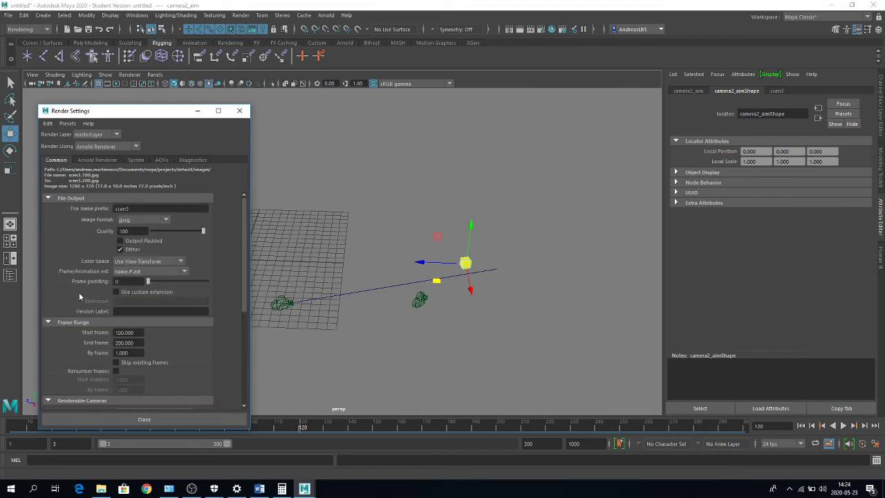
click(110, 160)
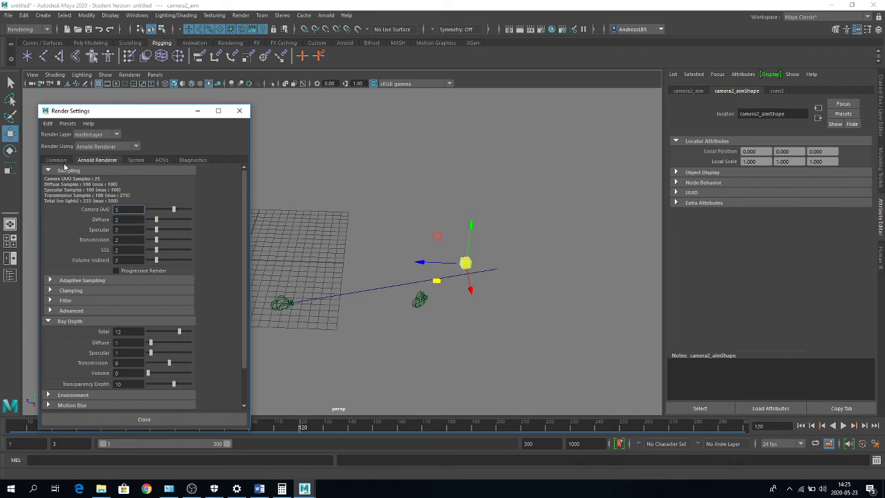
click(56, 160)
click(239, 110)
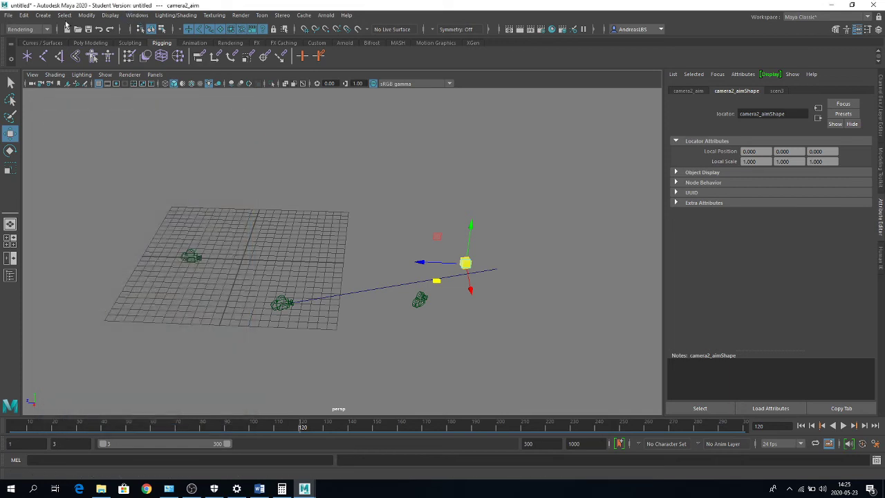
Step: Open Render > Render Sequence options and set the current camera to scen3
click(239, 14)
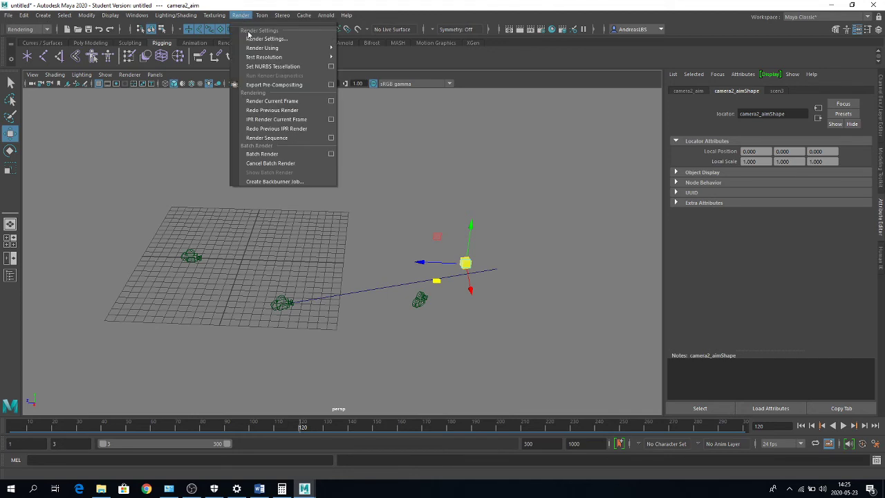
click(331, 137)
click(417, 196)
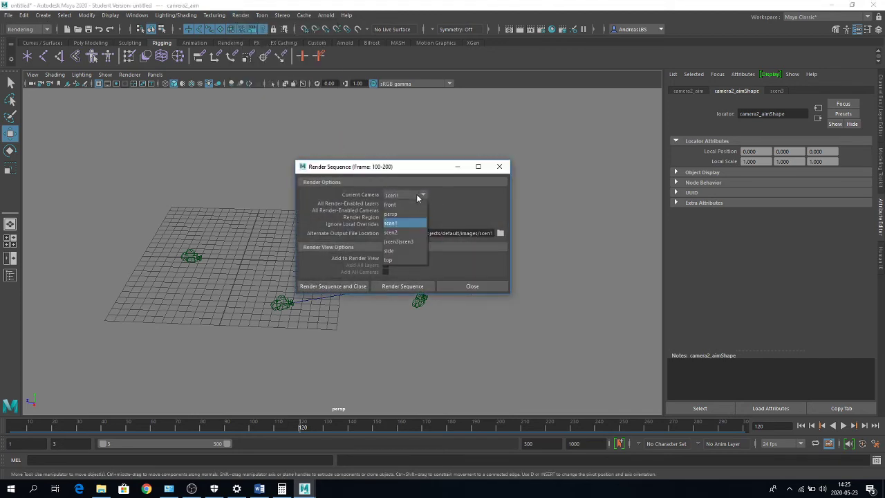
click(405, 241)
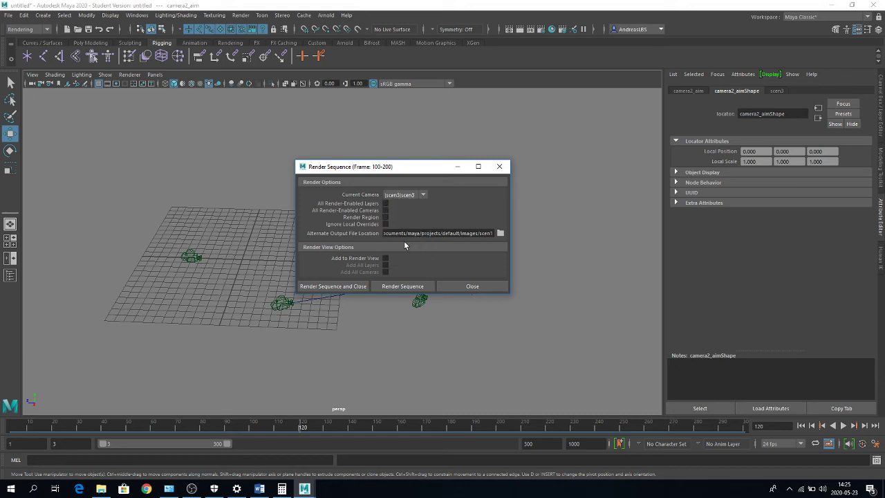
Step: Create a scen3 folder inside images and choose it as the alternate output location
click(500, 233)
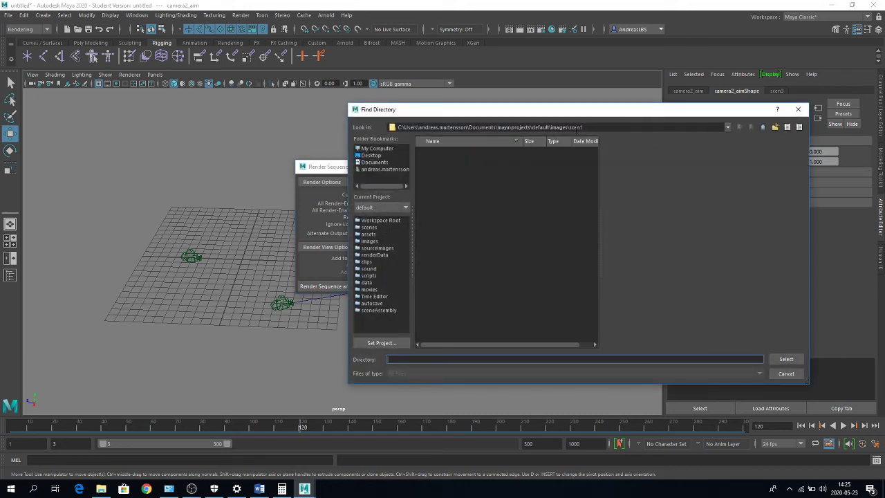
click(763, 127)
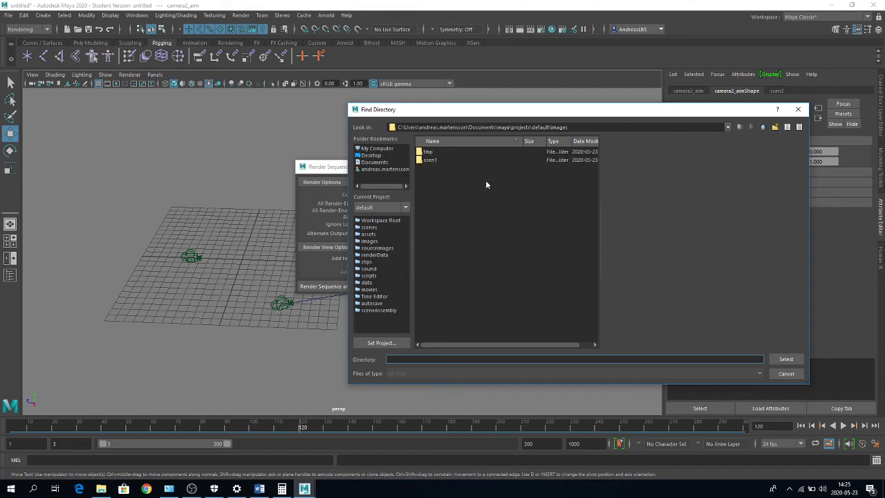
right_click(427, 172)
click(445, 187)
text(wc)
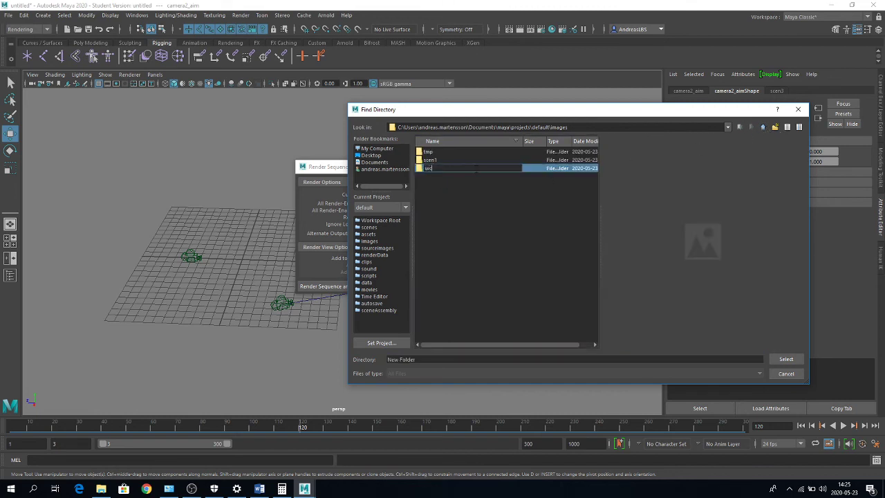
key(Return)
double_click(475, 168)
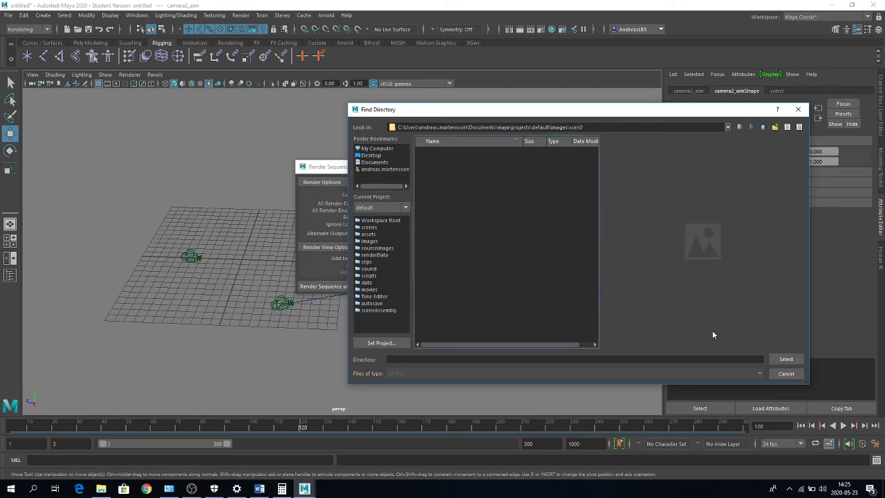
click(786, 359)
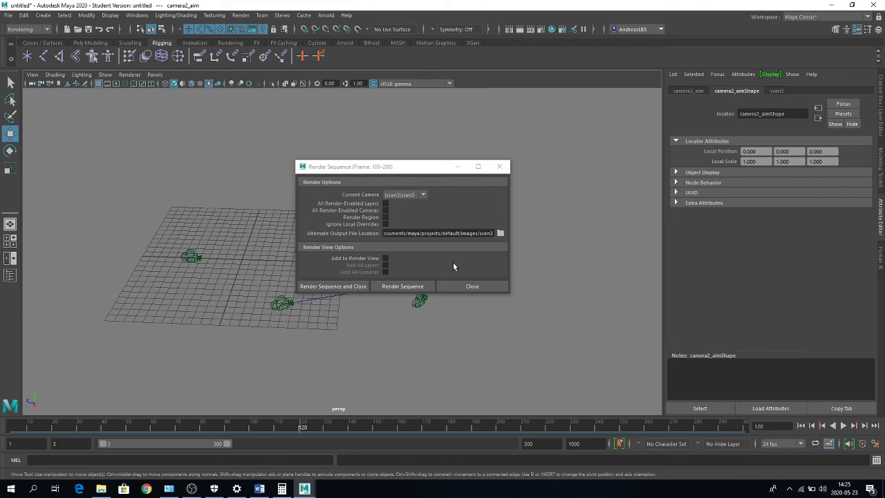
Step: In a new Chrome window, search for 'after effects import jpeg sequence'
click(145, 489)
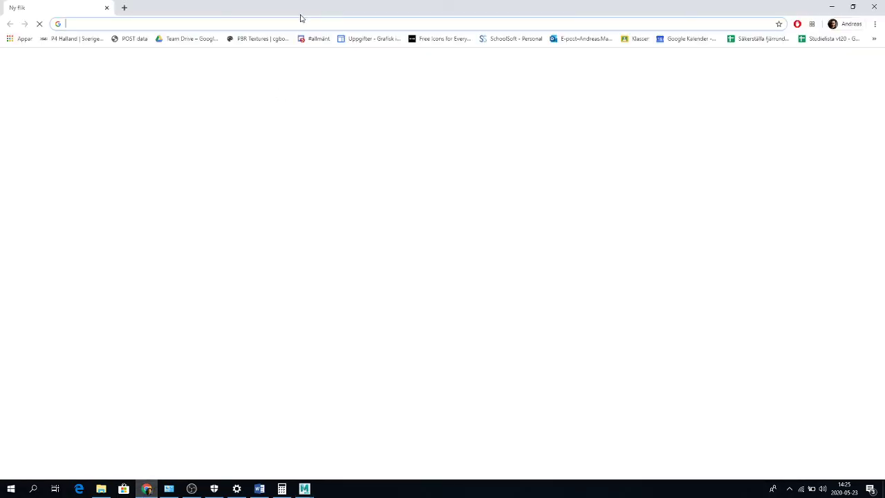
text(after eff)
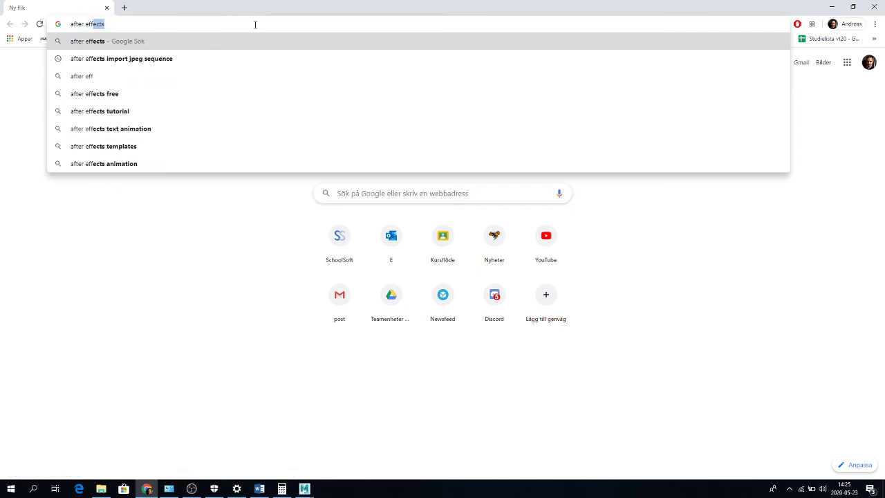
text(ects imp)
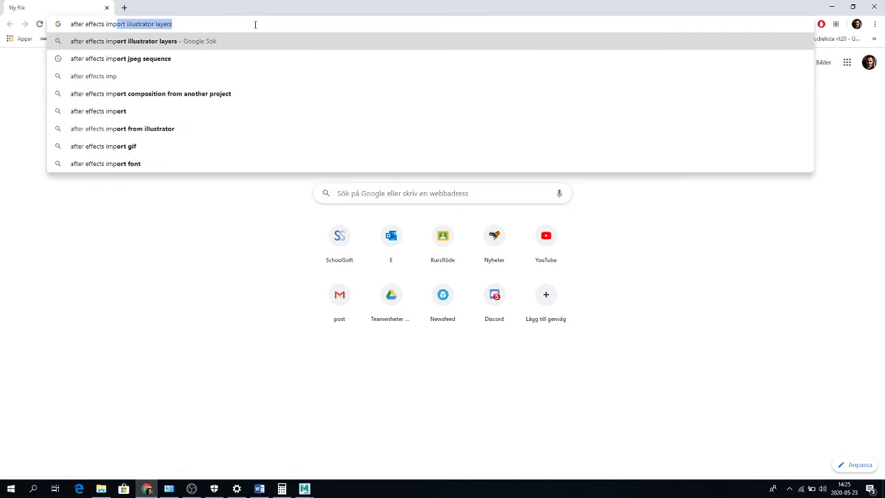
key(BackSpace)
key(BackSpace)
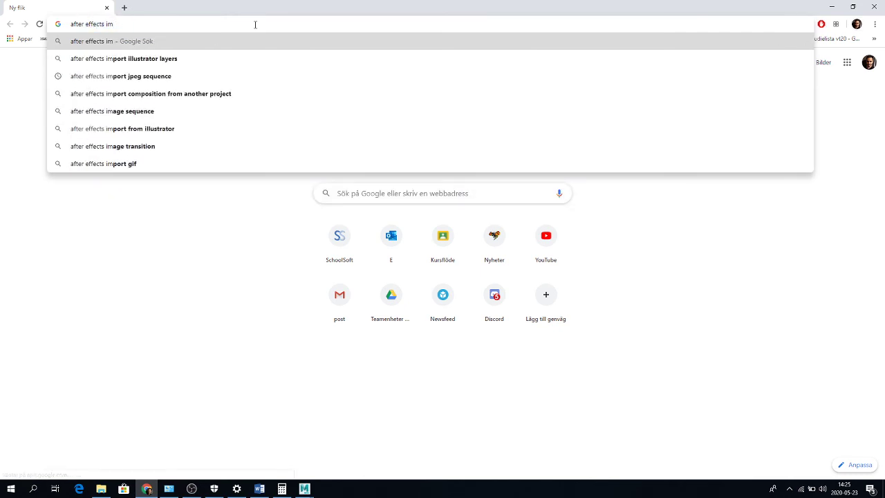
text(port)
key(Down)
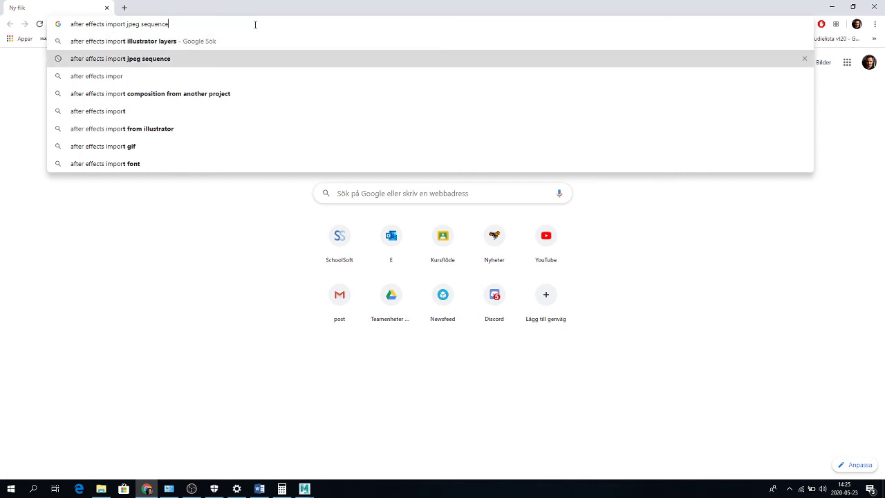
key(Return)
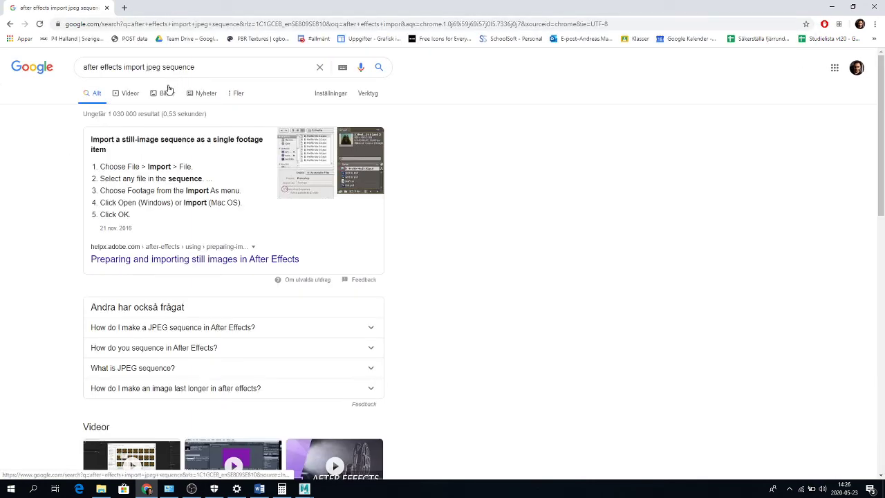
Step: View the Image Sequence to AfterEffects image result, then return to Maya
click(167, 92)
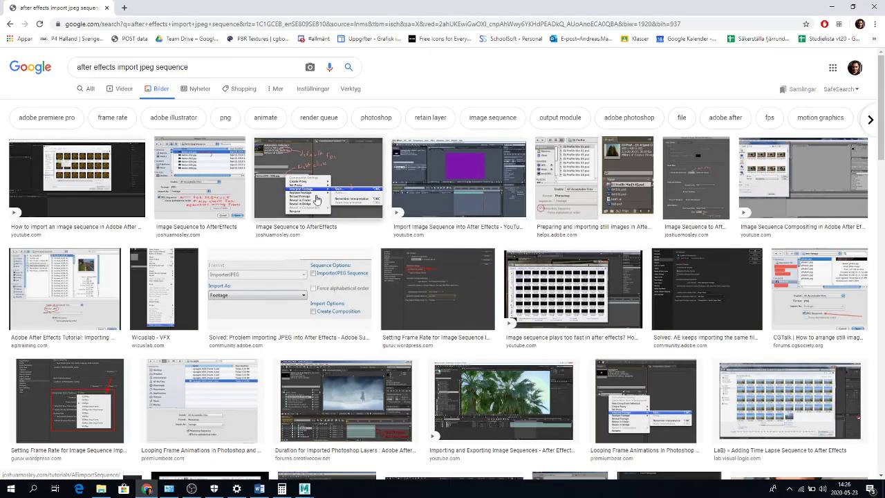
click(199, 182)
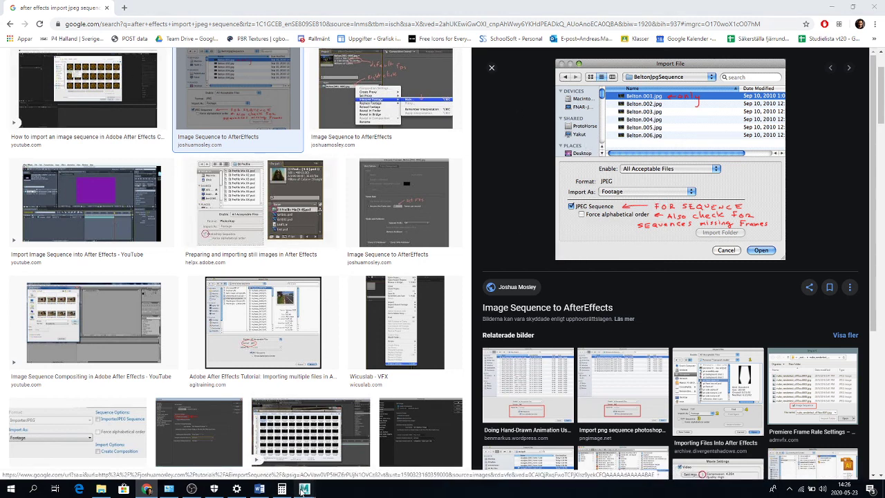
mouse_move(304, 489)
click(346, 442)
Step: Close the Render Sequence dialog and select cameras scen1, scen2 and scen3 in the viewport
click(499, 166)
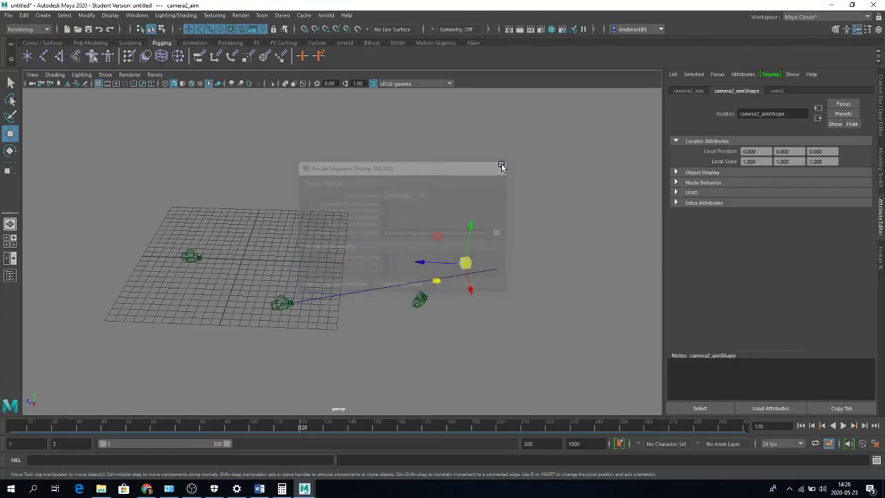
click(185, 260)
click(187, 260)
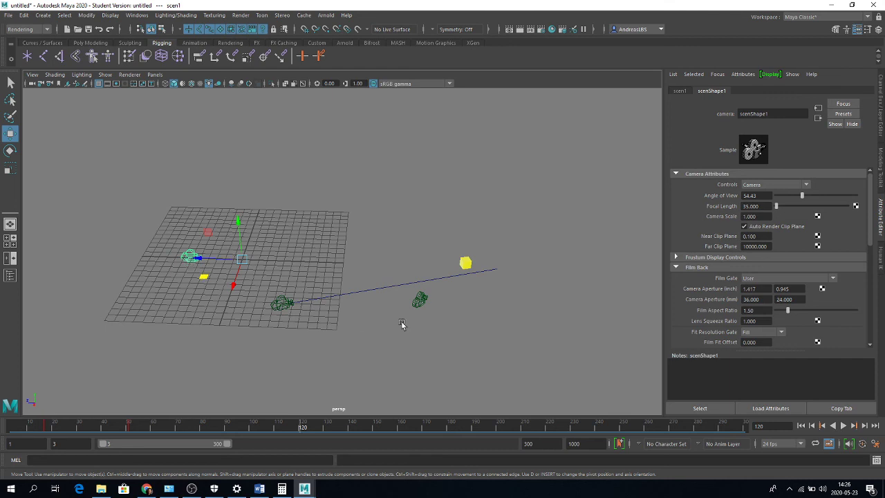
click(420, 299)
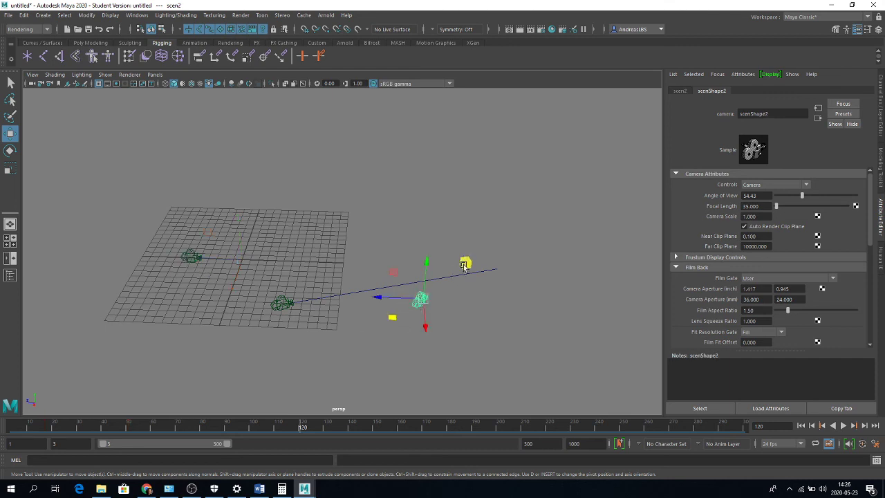
click(280, 302)
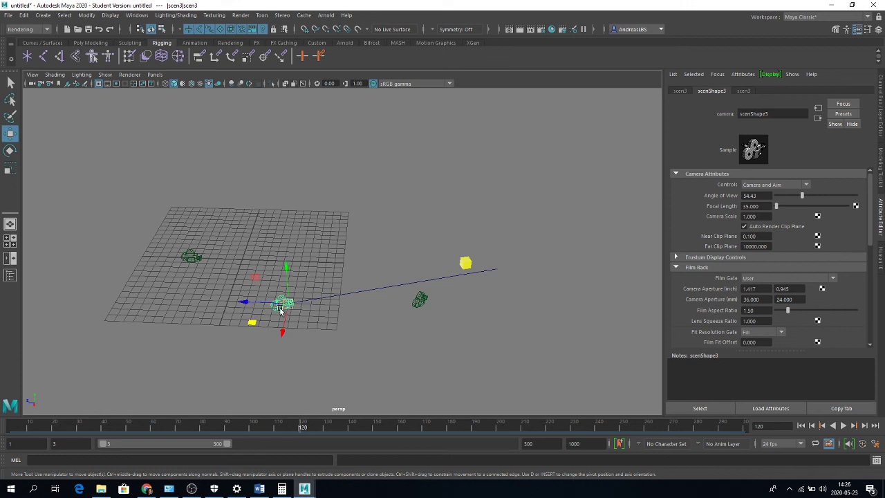
click(192, 488)
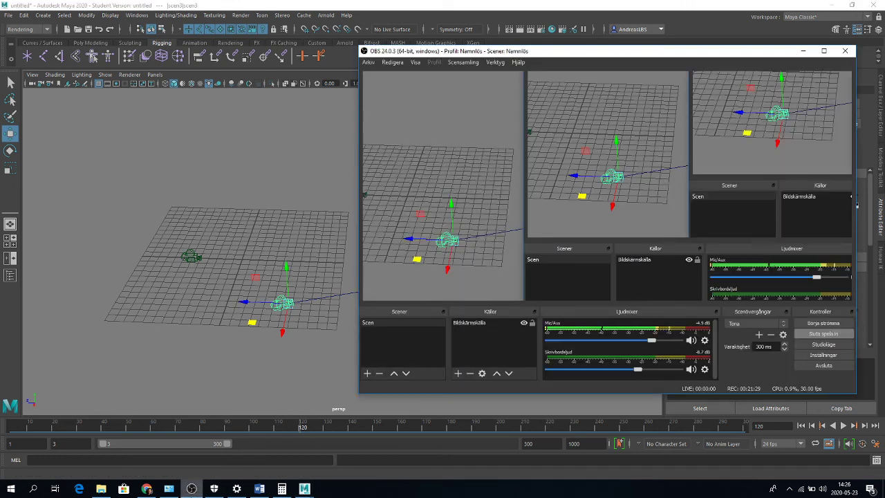